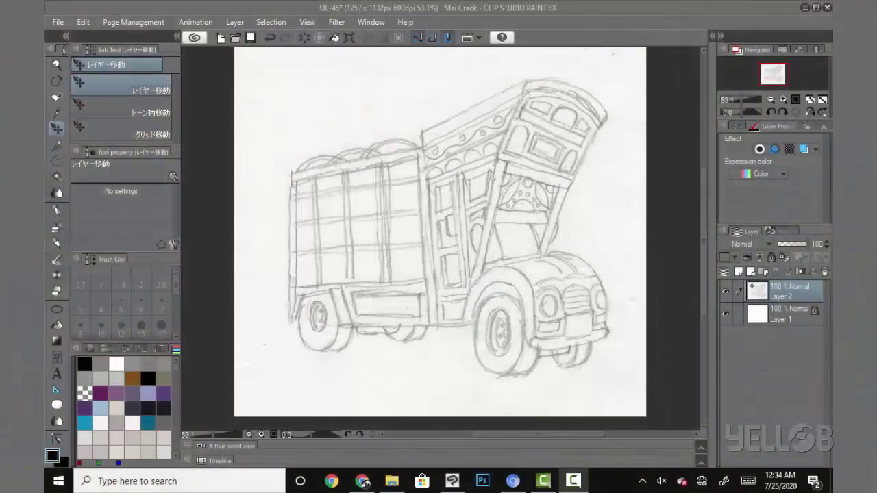
Step: Drop sketch Layer 2 to about 49% opacity, lock it, and add an empty Layer 3 above
left_click_drag(807, 244, 789, 244)
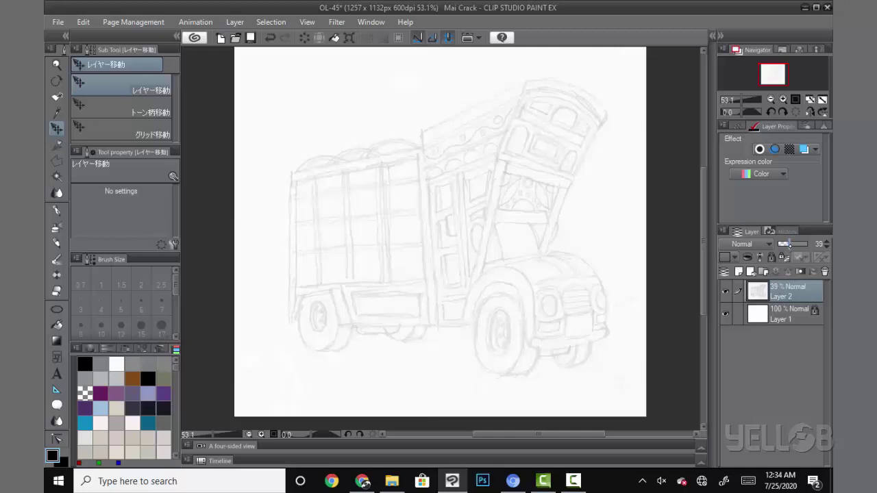
left_click_drag(791, 244, 793, 244)
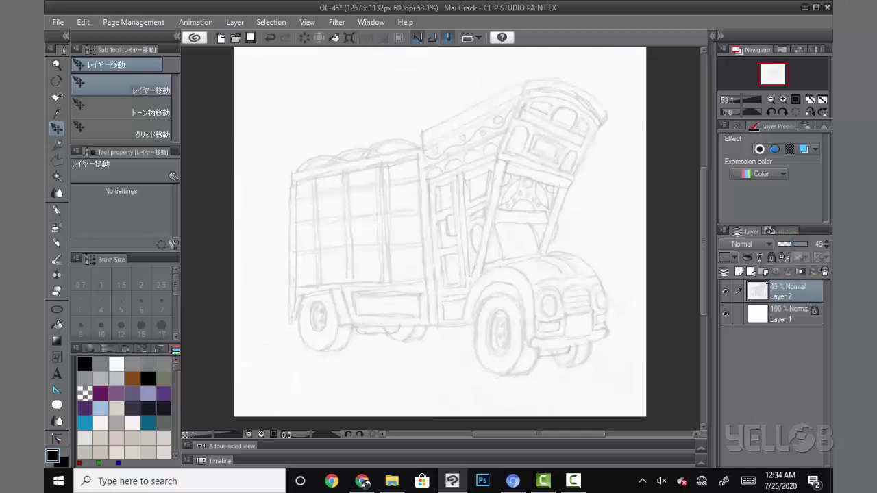
left_click(771, 257)
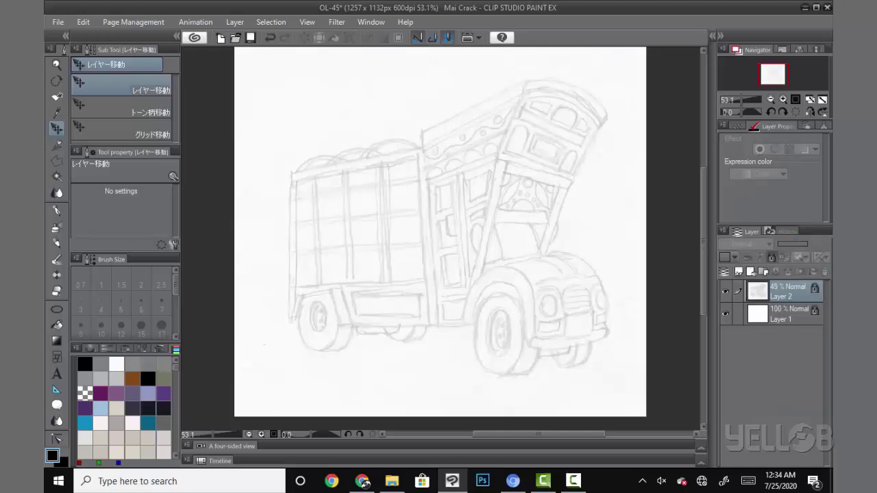
key("ctrl+shift+n")
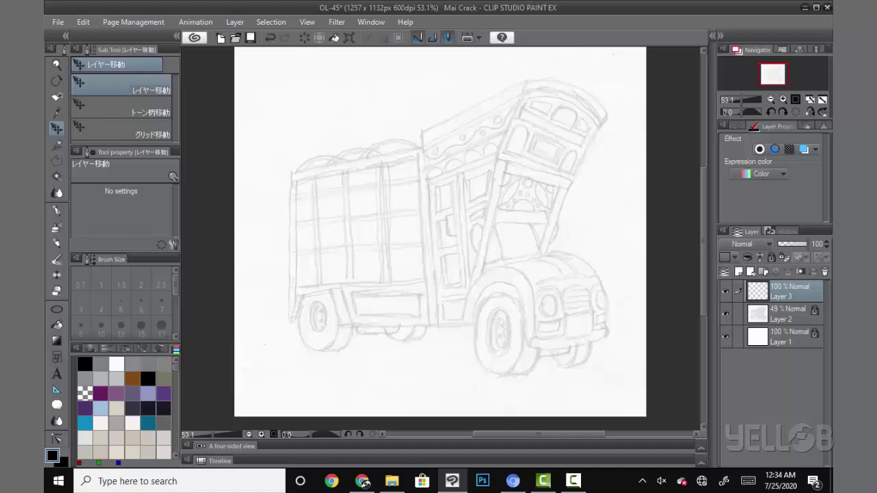
Step: Zoom into the truck's roof and select the Figure Curve tool at size 7
scroll(555, 280, "up", 1)
scroll(574, 299, "up", 1)
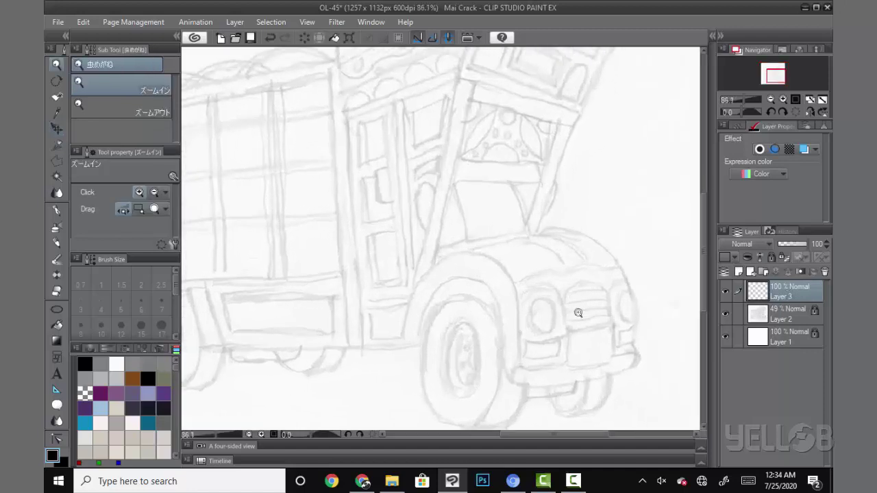
scroll(578, 309, "up", 1)
mouse_move(581, 259)
left_mouse_down()
mouse_move(551, 276)
mouse_move(551, 324)
left_mouse_up()
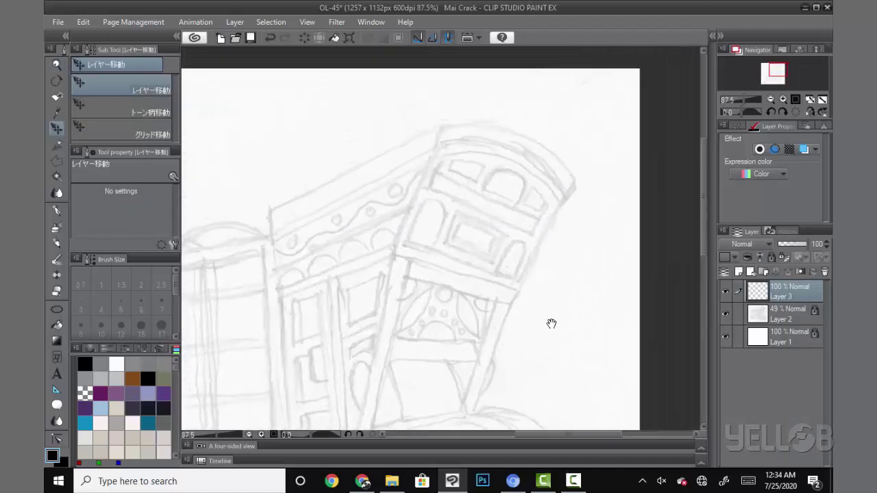
left_click(57, 309)
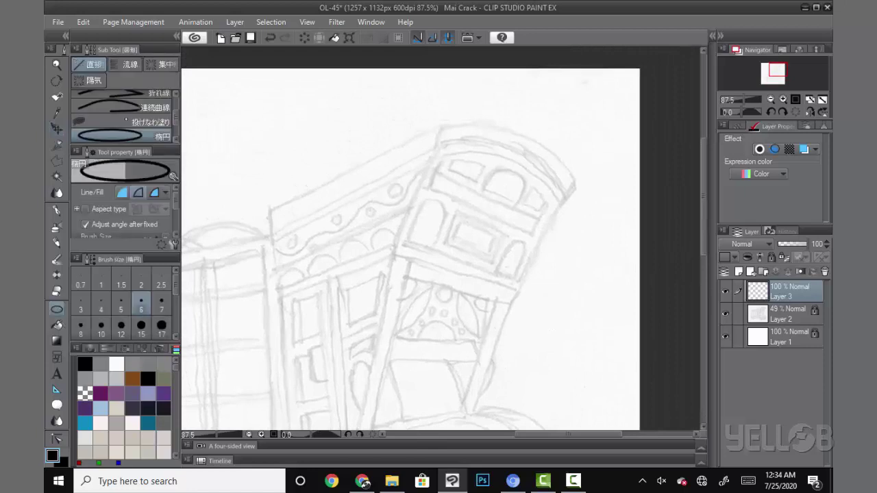
scroll(123, 113, "up", 2)
left_click(120, 113)
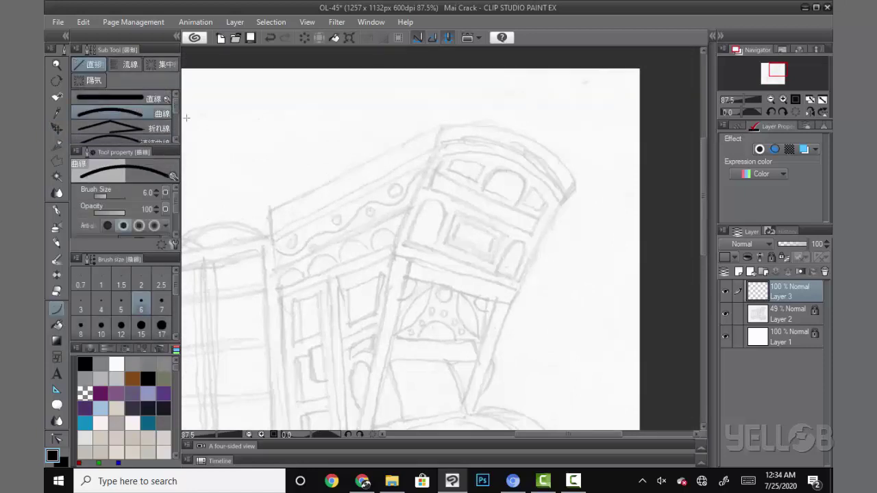
left_click(161, 301)
Step: At size 8, discard two test strokes, then ink the two roof canopy edge lines
left_click_drag(315, 141, 403, 102)
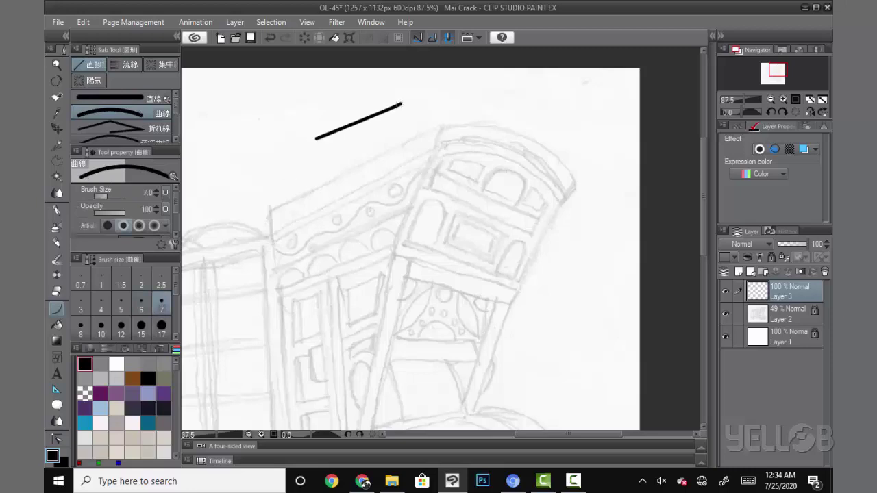
key("ctrl+z")
left_click(80, 327)
left_click_drag(264, 172, 342, 123)
key("ctrl+z")
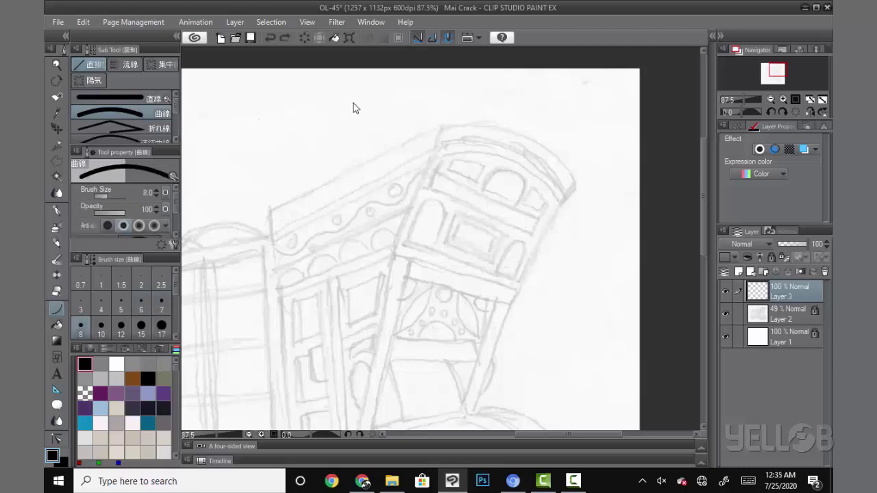
left_click_drag(268, 212, 440, 129)
mouse_move(269, 233)
left_mouse_down()
mouse_move(433, 141)
mouse_move(402, 254)
mouse_move(395, 243)
mouse_move(279, 290)
left_mouse_up()
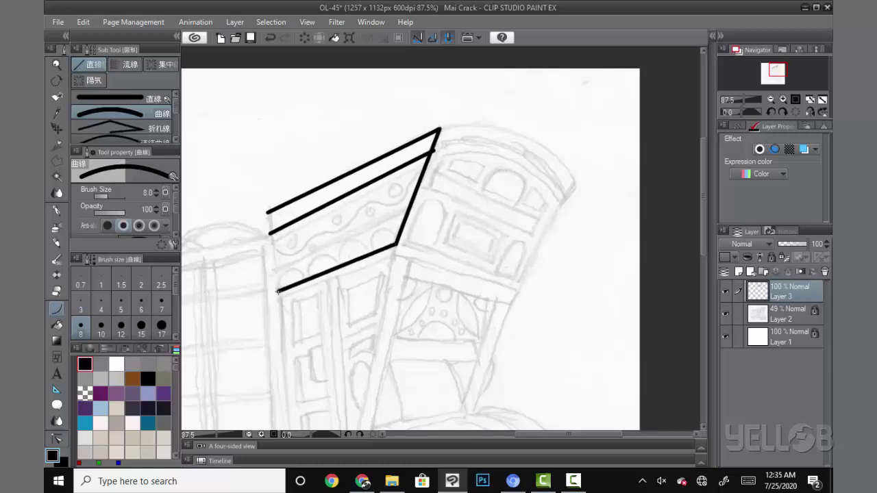
scroll(462, 241, "down", 3)
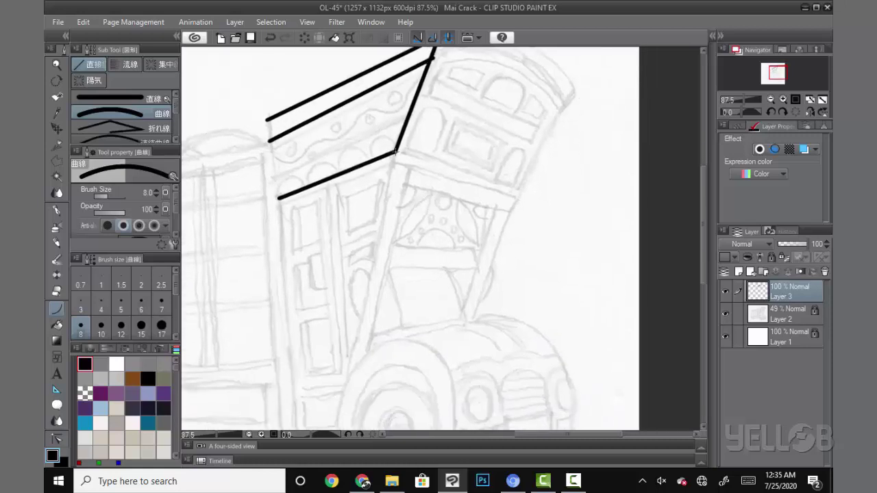
Step: Ink the raised front panel's two side edges
left_click_drag(395, 151, 349, 373)
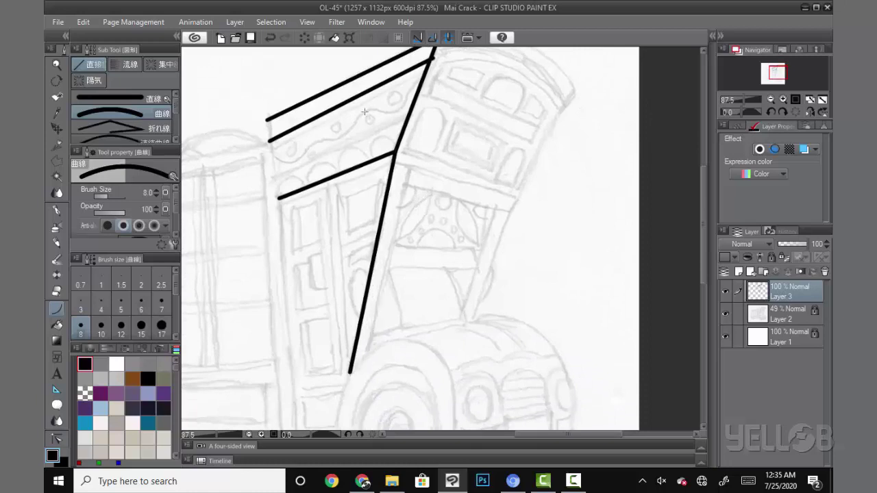
left_click_drag(269, 123, 295, 426)
scroll(294, 411, "down", 1)
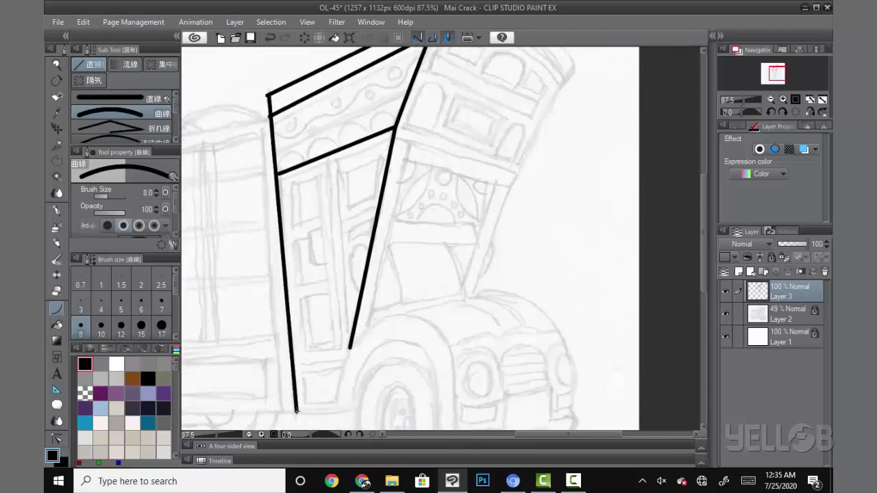
left_click_drag(293, 358, 297, 409)
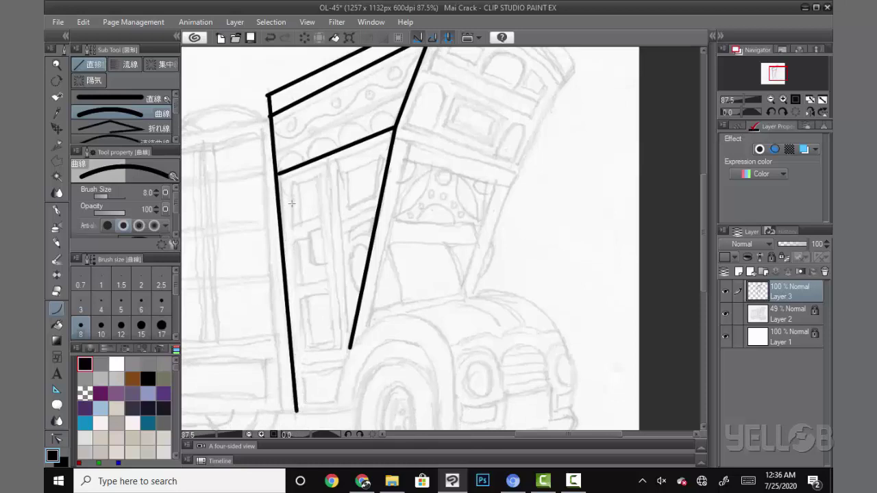
Step: At size 7, ink three band lines across the roof canopy
left_click(161, 301)
left_click_drag(269, 123, 426, 58)
scroll(355, 82, "up", 1)
left_click_drag(275, 162, 409, 103)
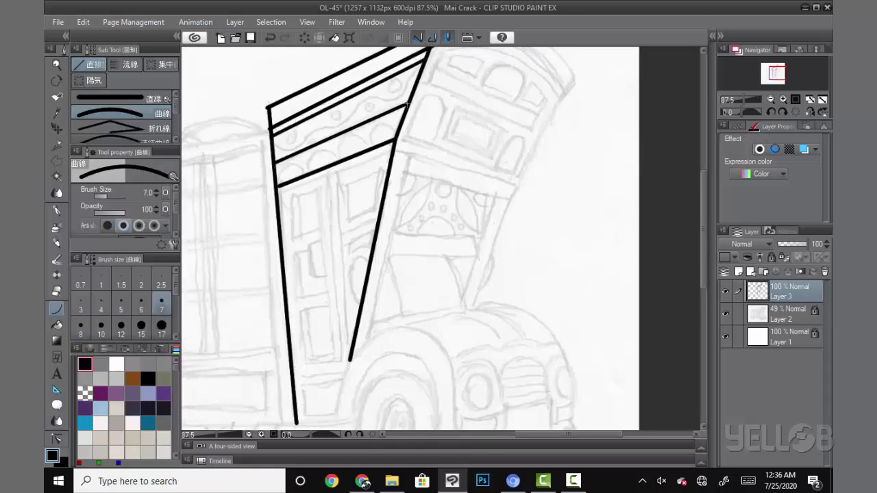
left_click_drag(276, 193, 395, 146)
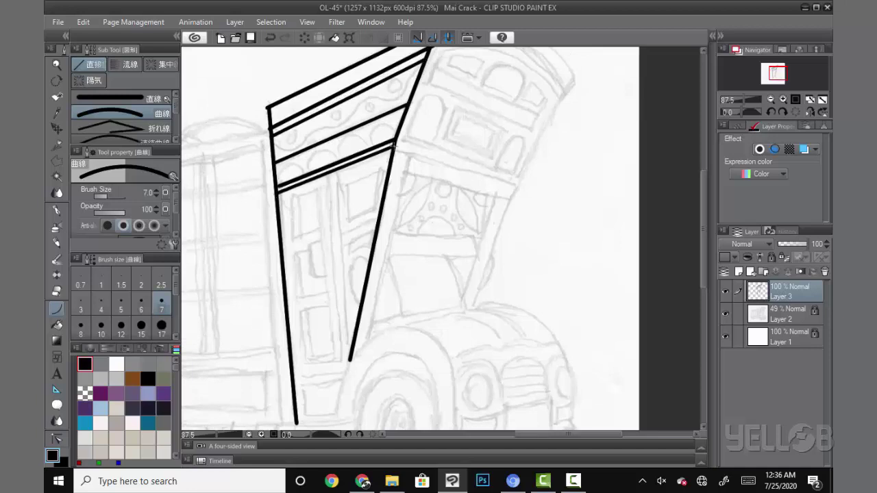
Step: Ink the double door-frame verticals, the door's bottom edge, and a small window
scroll(326, 127, "down", 2)
left_click_drag(327, 128, 339, 312)
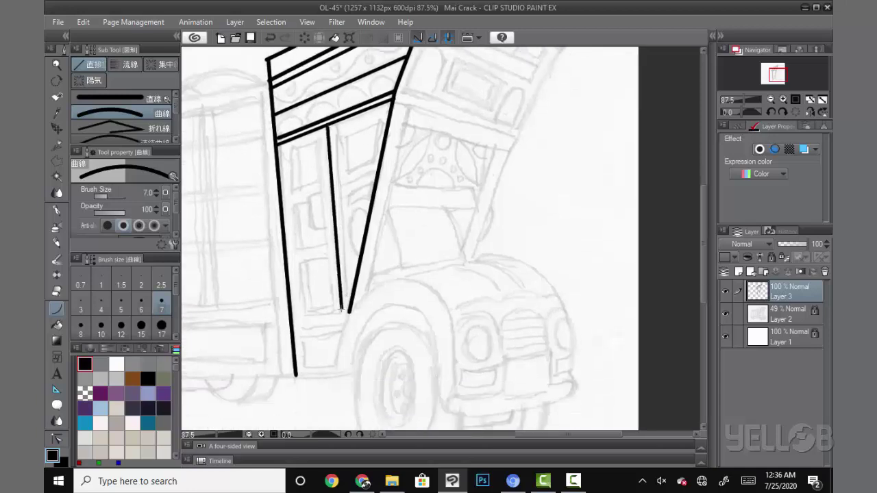
left_click_drag(336, 127, 348, 312)
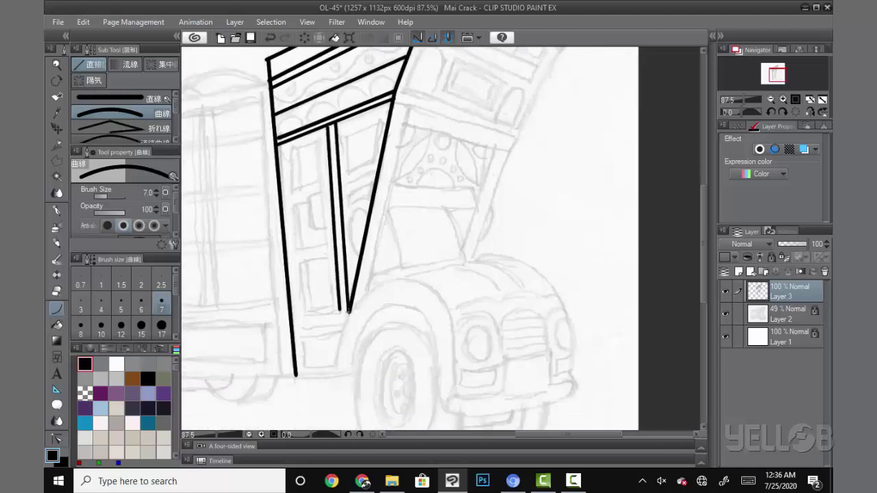
left_click_drag(292, 328, 346, 322)
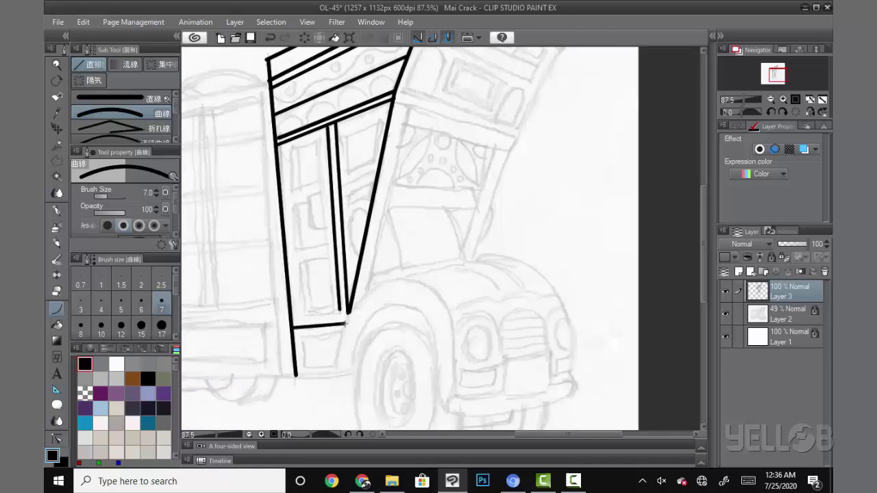
left_click_drag(378, 124, 372, 163)
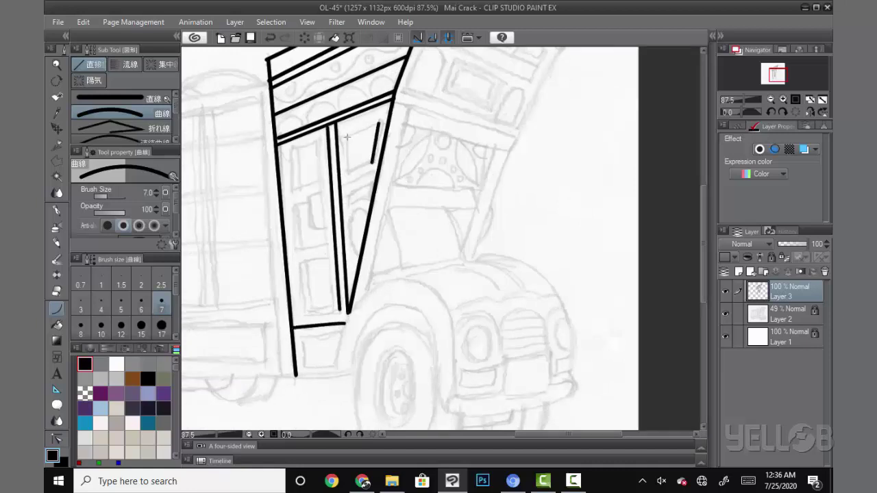
mouse_move(347, 137)
left_mouse_down()
mouse_move(379, 124)
mouse_move(348, 173)
mouse_move(372, 165)
mouse_move(346, 190)
mouse_move(377, 173)
mouse_move(350, 218)
left_mouse_up()
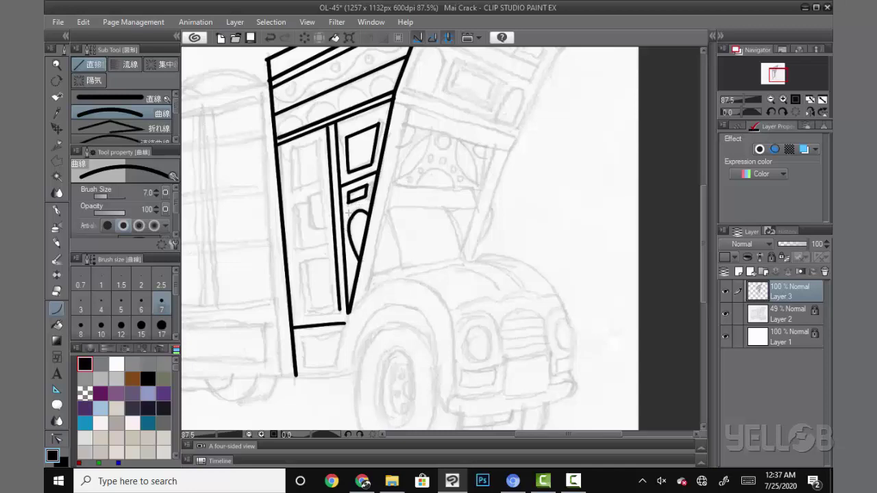
Step: Add a double inner line along the door's left edge
mouse_move(291, 153)
left_mouse_down()
mouse_move(322, 146)
mouse_move(332, 312)
left_mouse_up()
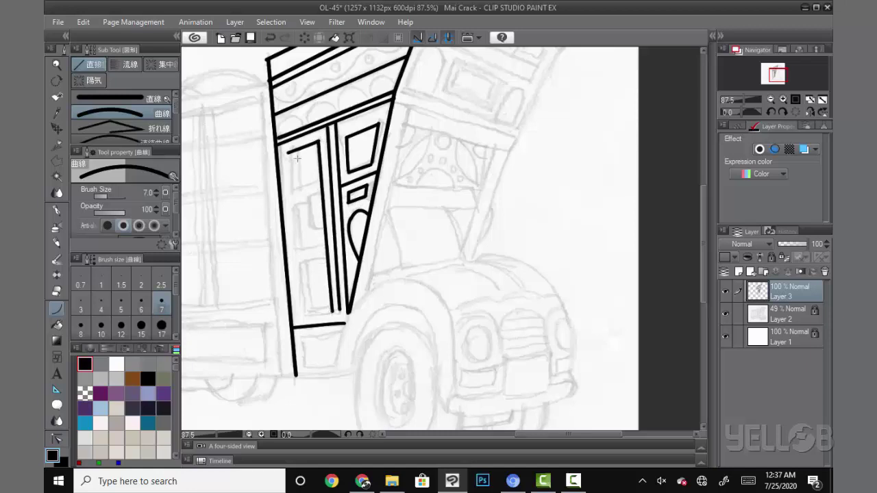
left_click_drag(291, 152, 302, 309)
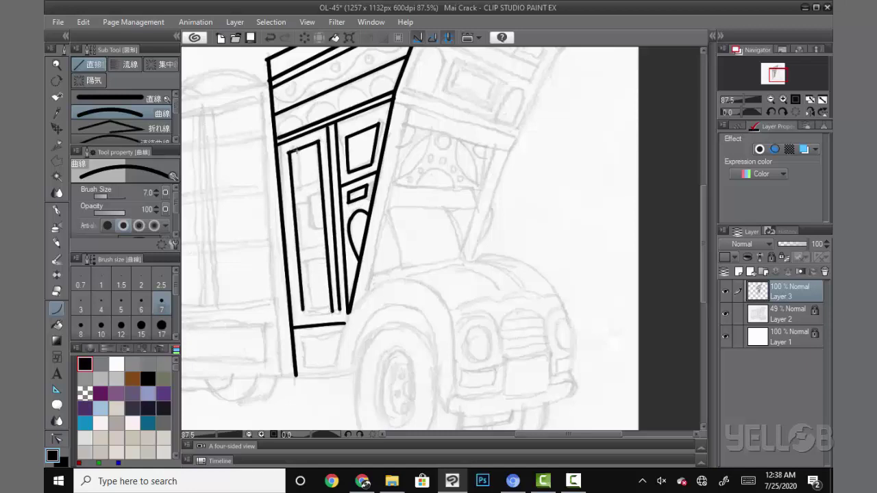
mouse_move(296, 149)
left_mouse_down()
mouse_move(311, 312)
mouse_move(340, 308)
mouse_move(399, 356)
left_mouse_up()
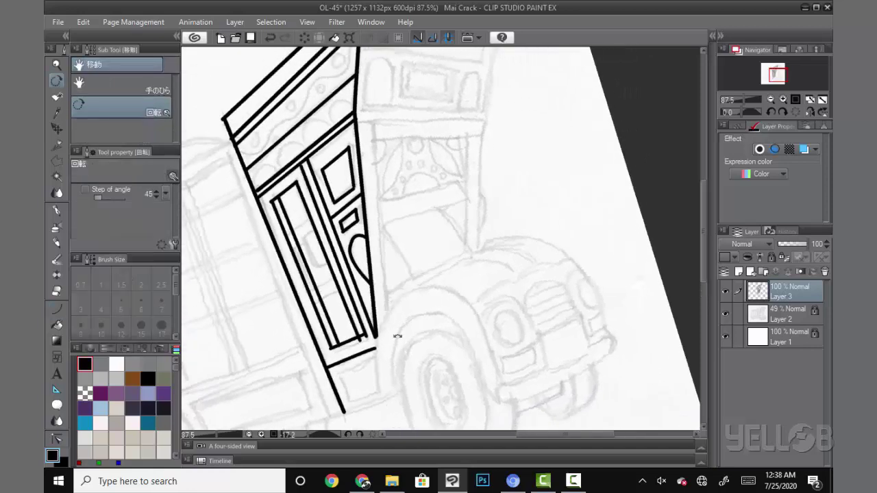
Step: Erase stray strokes and close the ends of the two inner door rectangles
key("e")
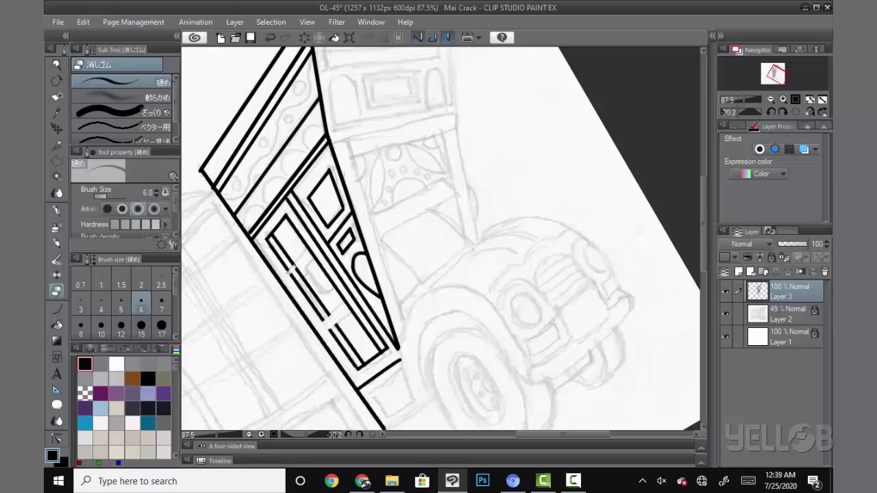
key("u")
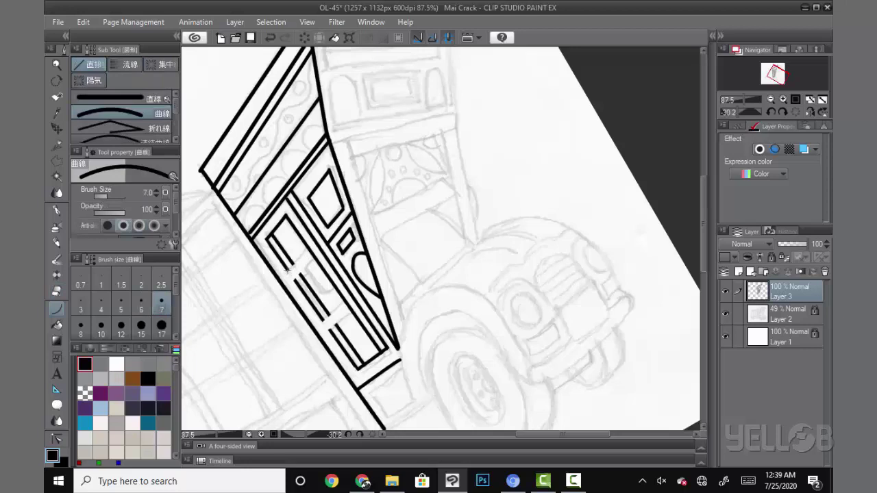
mouse_move(286, 269)
left_mouse_down()
mouse_move(304, 253)
mouse_move(315, 267)
left_mouse_up()
mouse_move(326, 316)
left_mouse_down()
mouse_move(345, 301)
mouse_move(352, 313)
left_mouse_up()
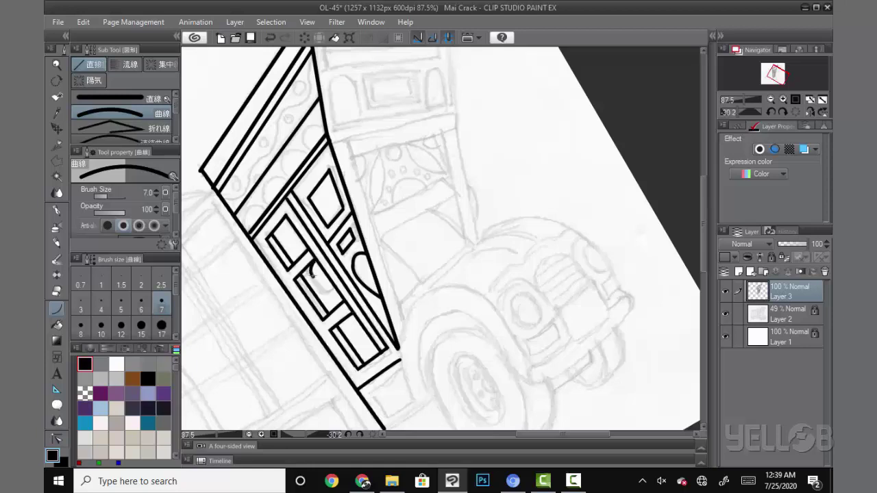
Step: Add a curved stroke inside the upper rectangle and trim it with the Eraser
left_click_drag(309, 272, 324, 291)
left_click(334, 300)
key("e")
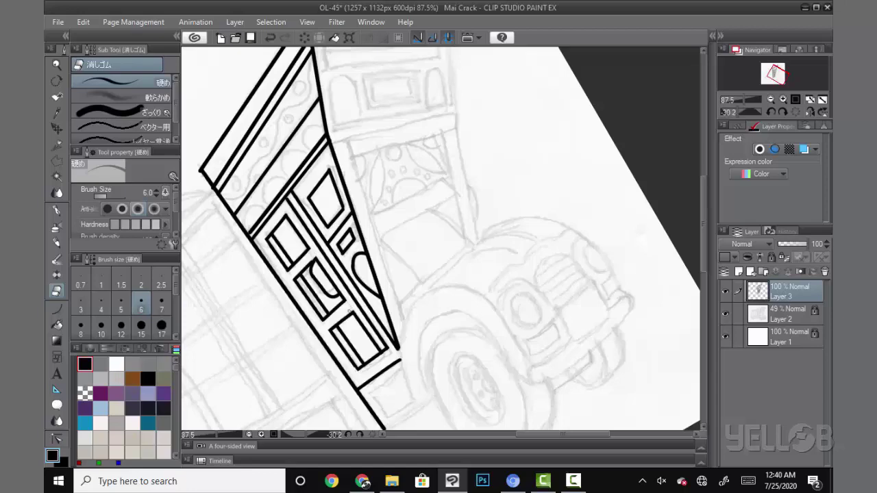
key("u")
scroll(503, 283, "up", 2)
Step: Ink two lines at the door panel's bottom and sweep the border into an arch over the front wheel
scroll(504, 282, "up", 2)
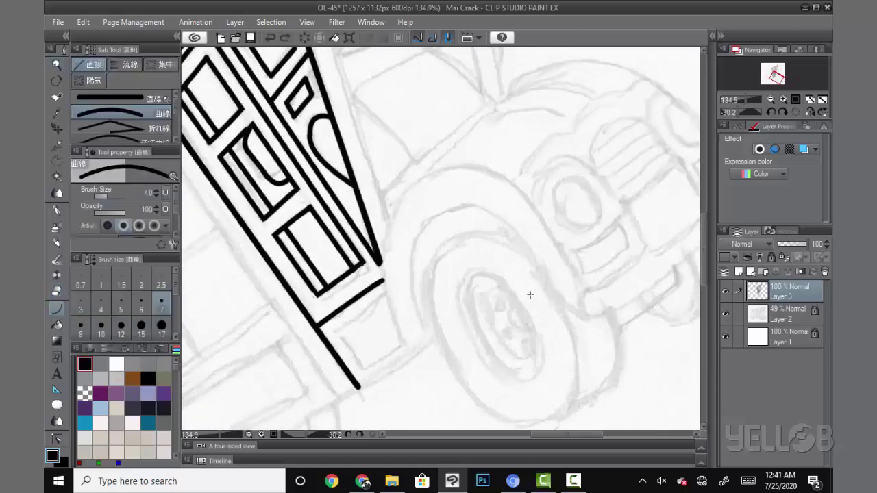
scroll(503, 282, "up", 2)
left_click_drag(367, 299, 418, 262)
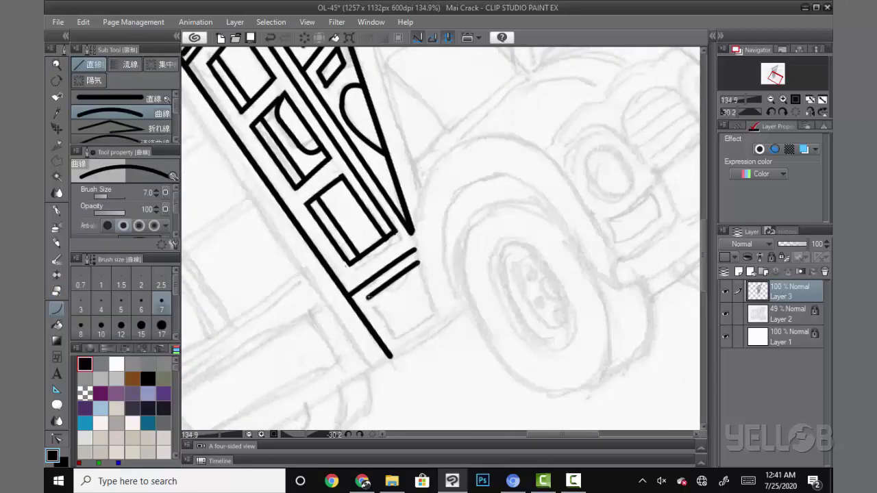
mouse_move(368, 297)
left_mouse_down()
mouse_move(397, 334)
mouse_move(437, 308)
mouse_move(513, 313)
mouse_move(492, 237)
left_mouse_up()
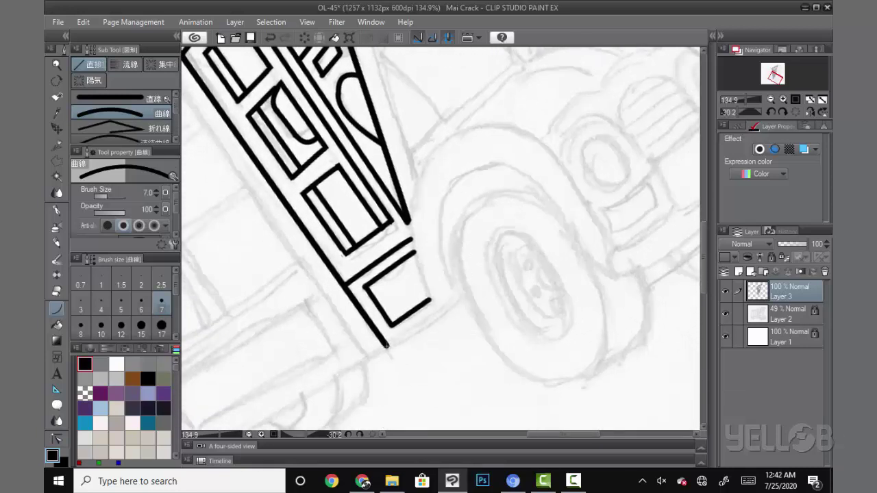
mouse_move(386, 346)
left_mouse_down()
mouse_move(457, 296)
mouse_move(353, 341)
mouse_move(340, 213)
mouse_move(432, 166)
mouse_move(514, 259)
mouse_move(523, 282)
left_mouse_up()
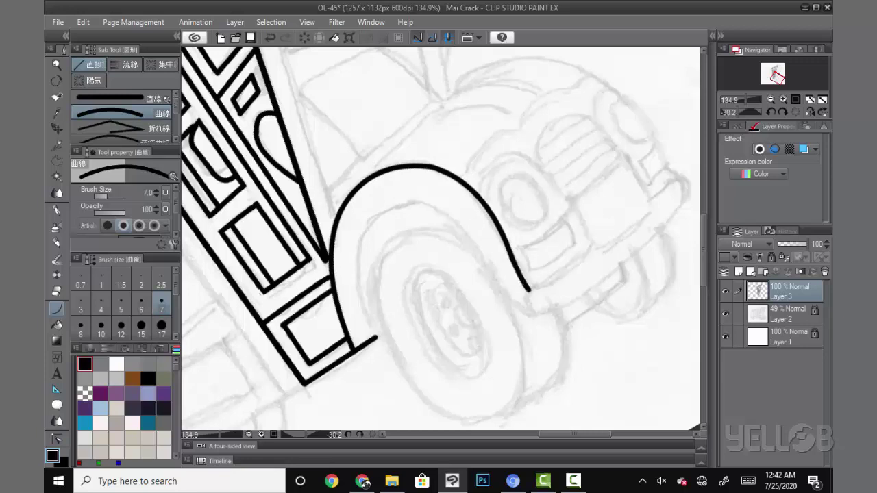
Step: Erase the doubled stroke at the wheel arch's lower end
mouse_move(500, 229)
left_mouse_down()
mouse_move(531, 288)
mouse_move(497, 232)
left_mouse_up()
key("e")
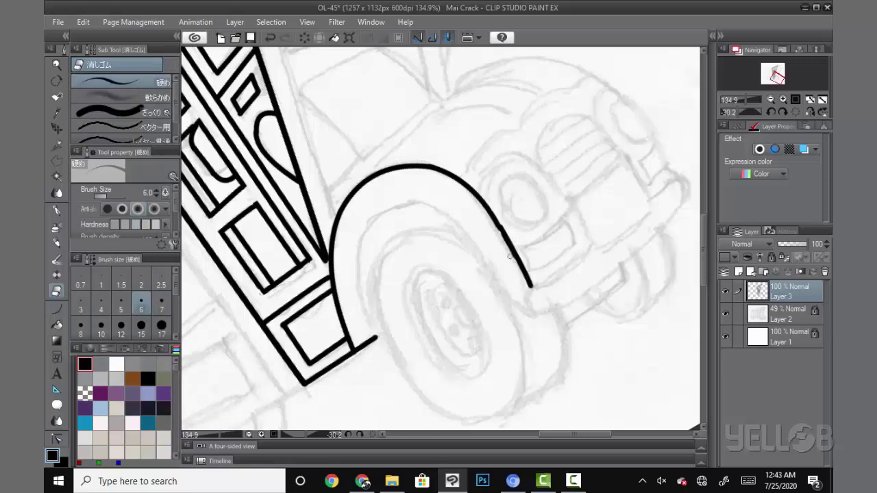
key("u")
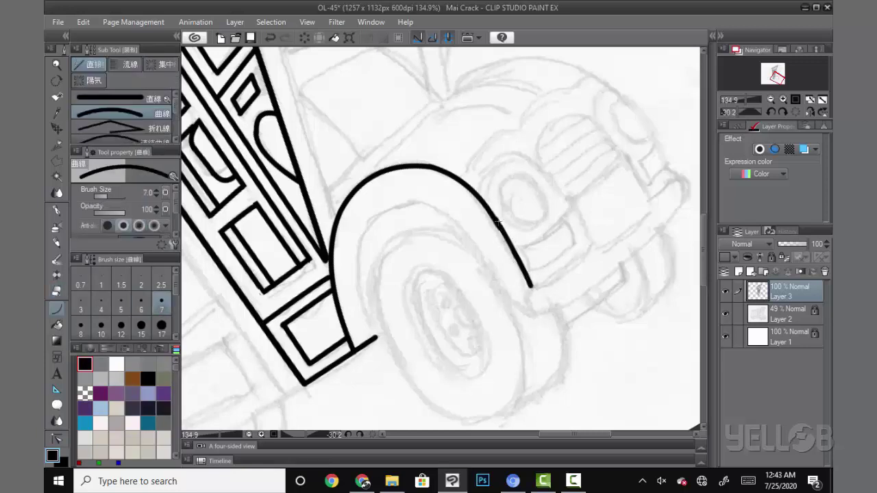
Step: Draw the inner wheel-arch curve and join it to the outer curve's lower end
mouse_move(375, 337)
left_mouse_down()
mouse_move(362, 237)
mouse_move(431, 204)
mouse_move(524, 319)
left_mouse_up()
left_click(349, 271)
left_click(393, 176)
left_click(467, 216)
left_click(511, 309)
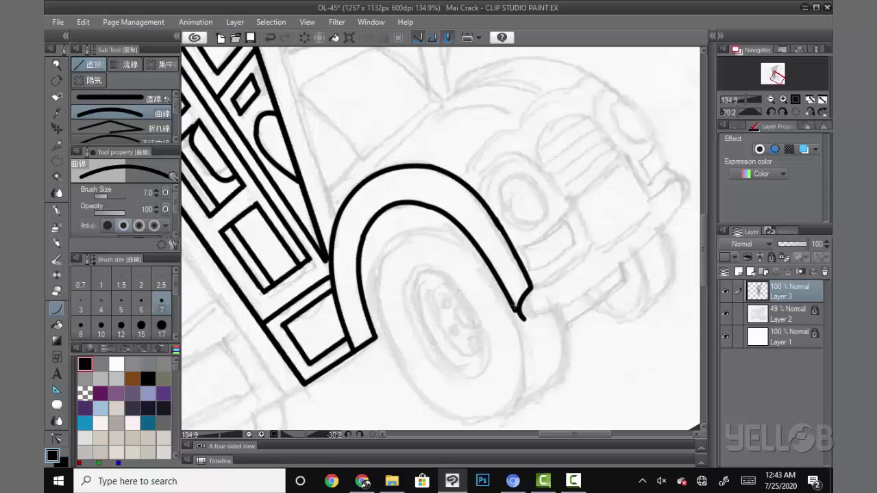
key("e")
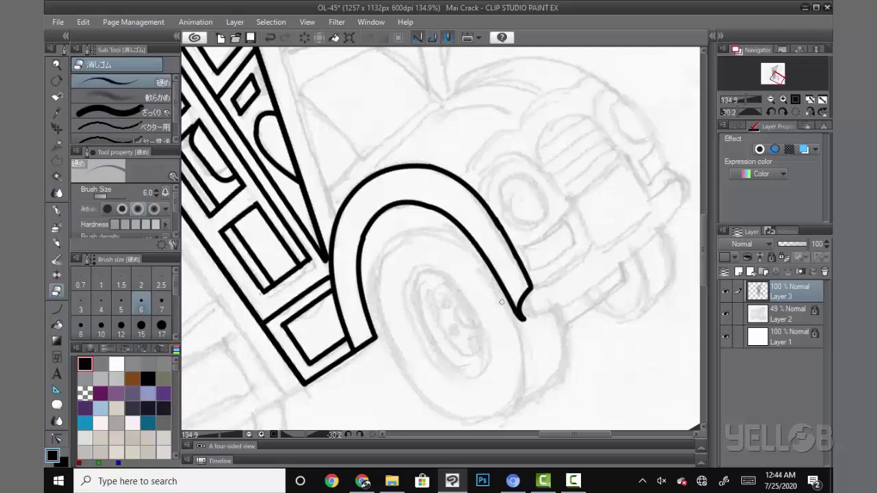
key("u")
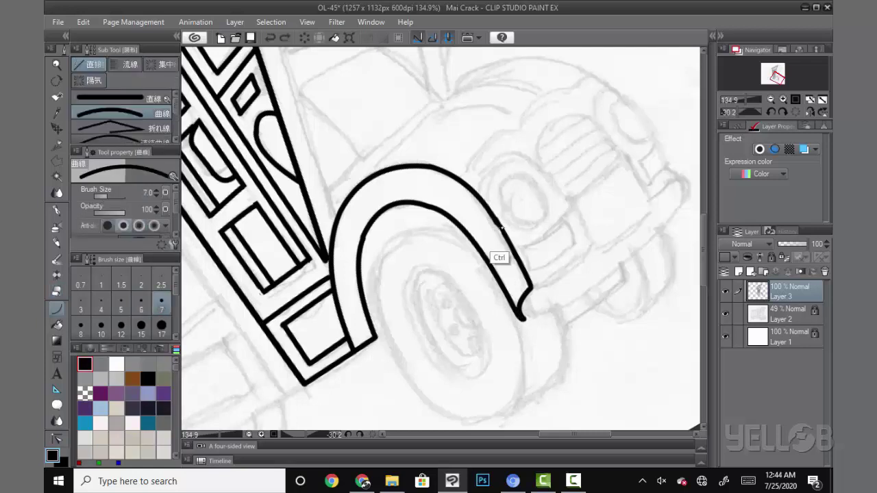
left_click_drag(513, 244, 537, 281)
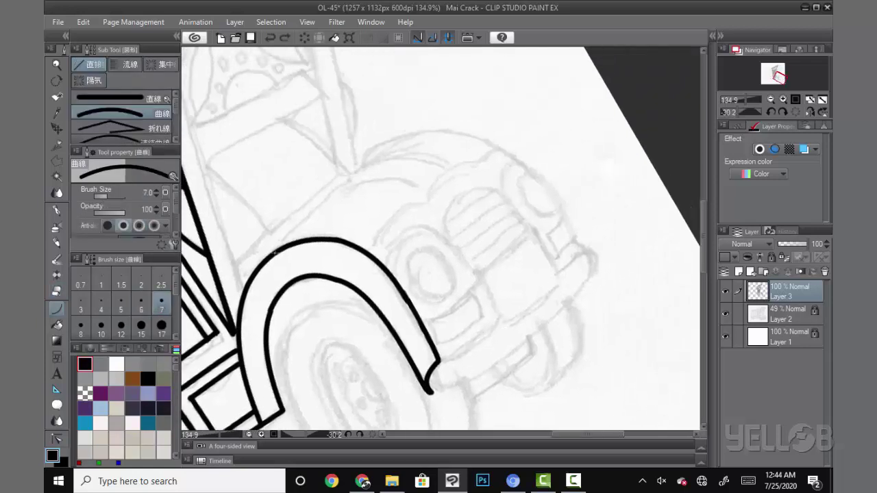
Step: Ink the hood's top line, its front edge, and the bumper with a rounded right end
mouse_move(274, 253)
left_mouse_down()
mouse_move(367, 163)
mouse_move(433, 134)
mouse_move(529, 172)
left_mouse_up()
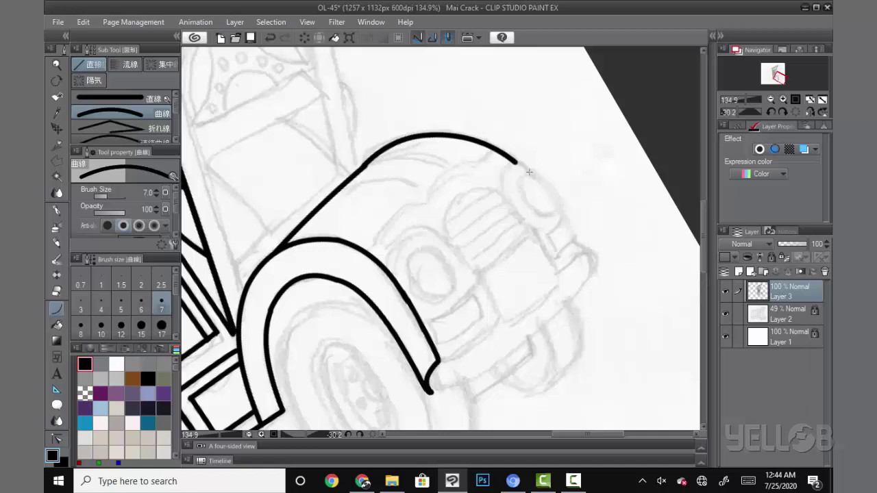
left_click_drag(562, 214, 581, 251)
left_click_drag(581, 251, 595, 264)
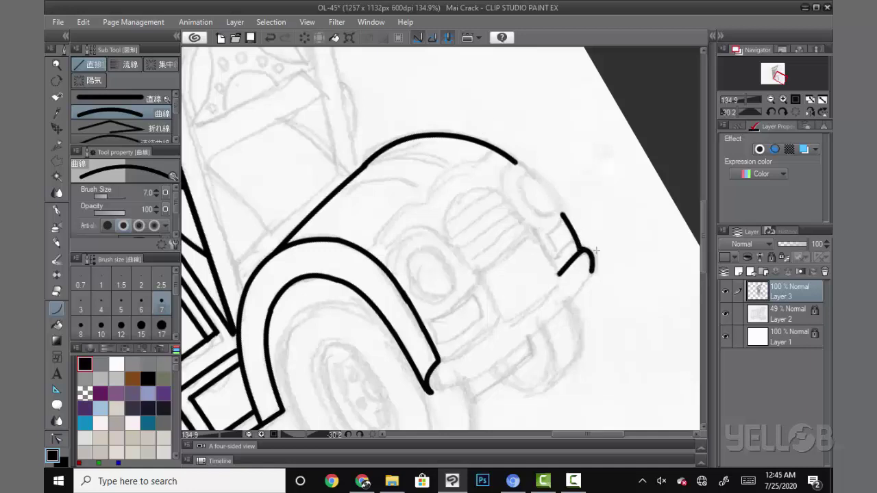
left_click_drag(438, 359, 502, 322)
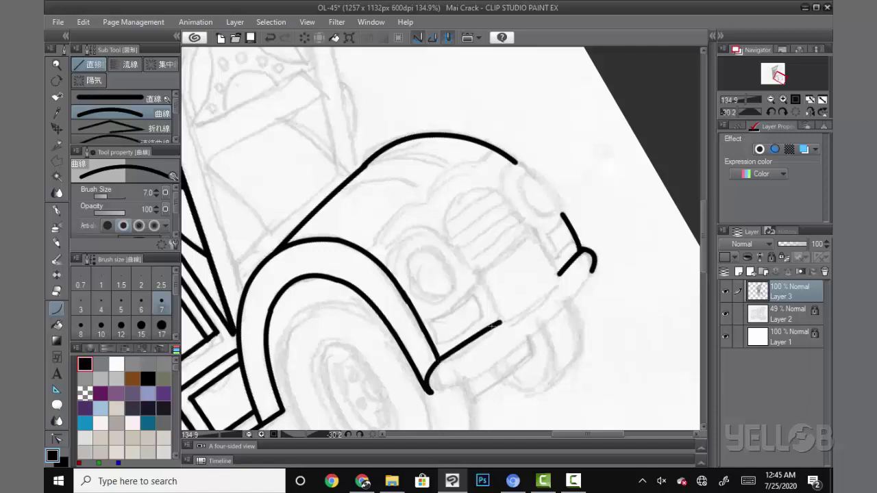
mouse_move(428, 393)
left_mouse_down()
mouse_move(456, 386)
mouse_move(593, 272)
left_mouse_up()
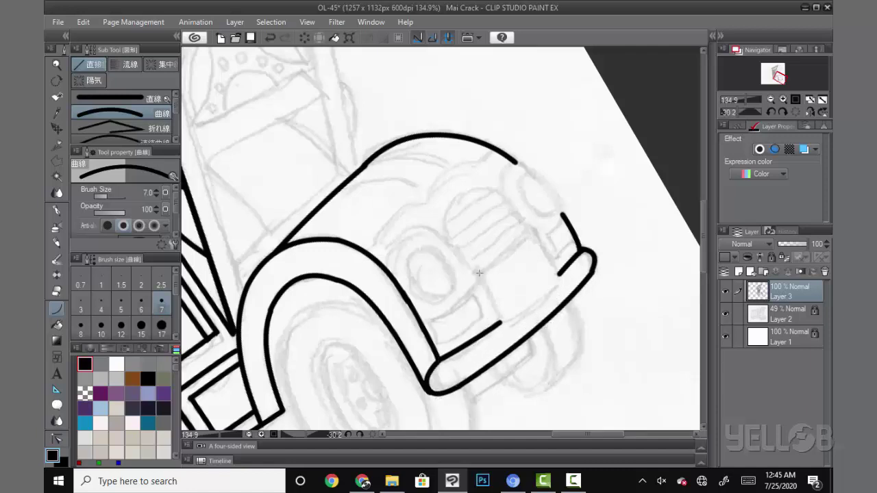
Step: Draw the central rectangular plate box on the bumper
left_click_drag(479, 272, 533, 233)
left_click_drag(507, 329, 563, 286)
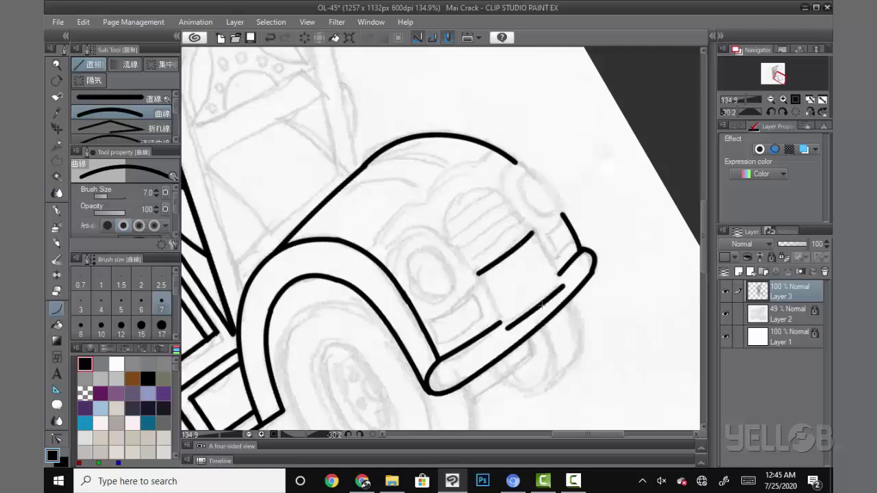
left_click_drag(478, 273, 507, 328)
left_click_drag(533, 231, 562, 286)
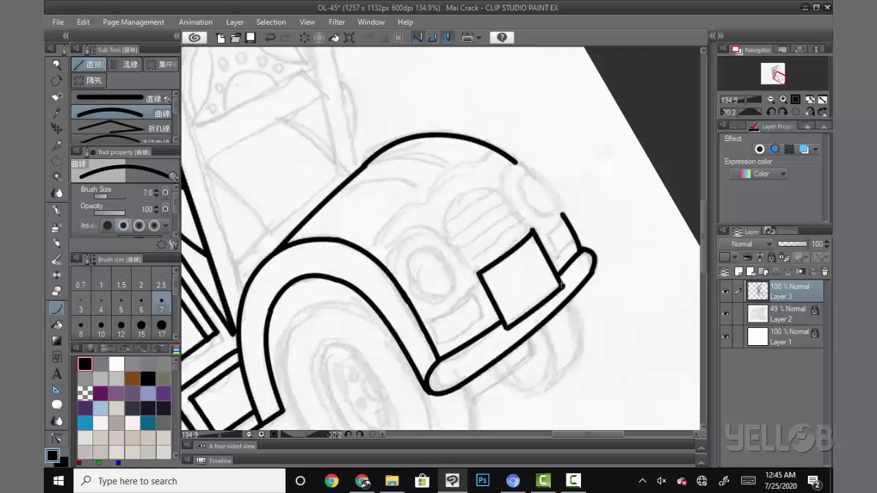
left_click(561, 285)
Step: Add a small rectangular box on each side of the plate
left_click_drag(546, 234, 564, 217)
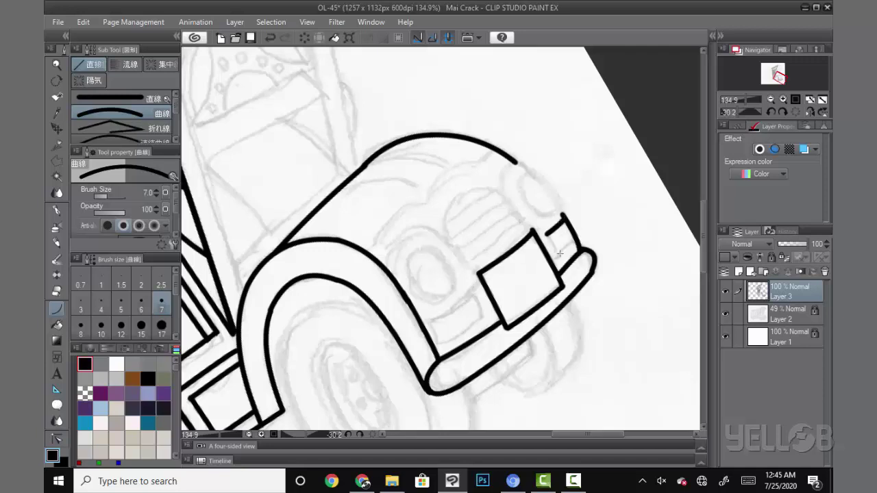
left_click_drag(559, 253, 575, 244)
left_click_drag(433, 321, 472, 296)
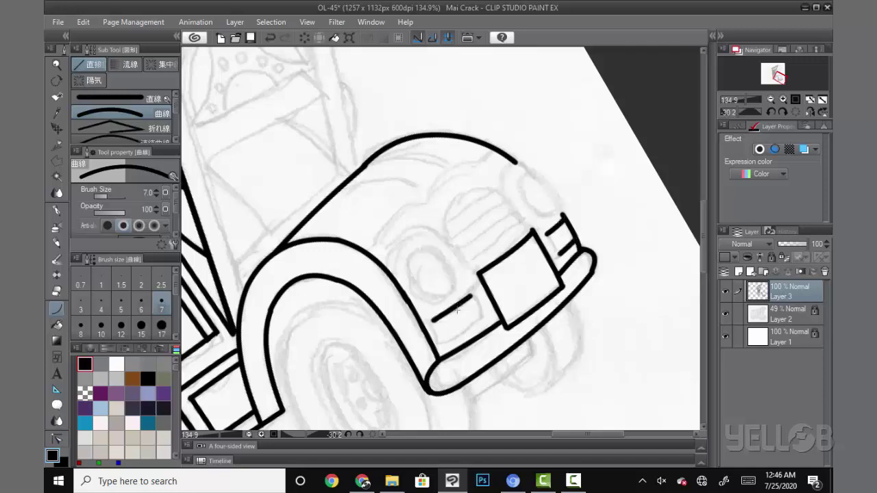
mouse_move(441, 341)
left_mouse_down()
mouse_move(484, 316)
mouse_move(443, 339)
left_mouse_up()
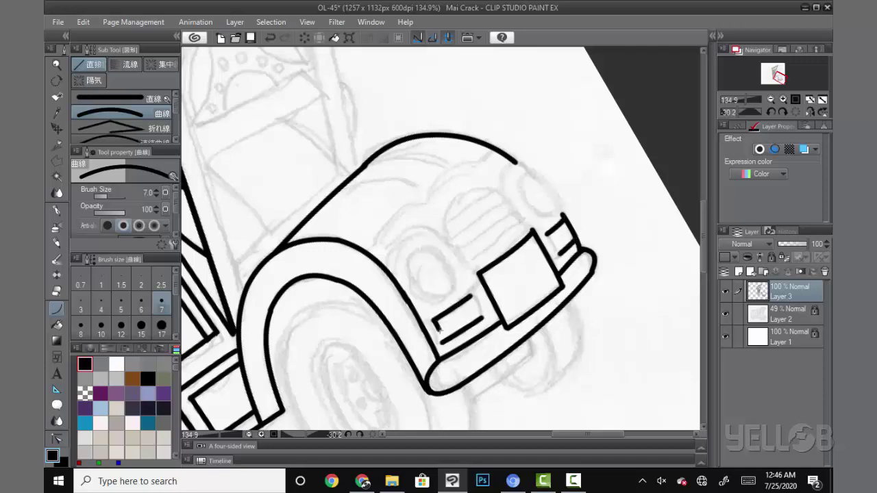
left_click_drag(471, 296, 484, 318)
left_click_drag(546, 235, 559, 254)
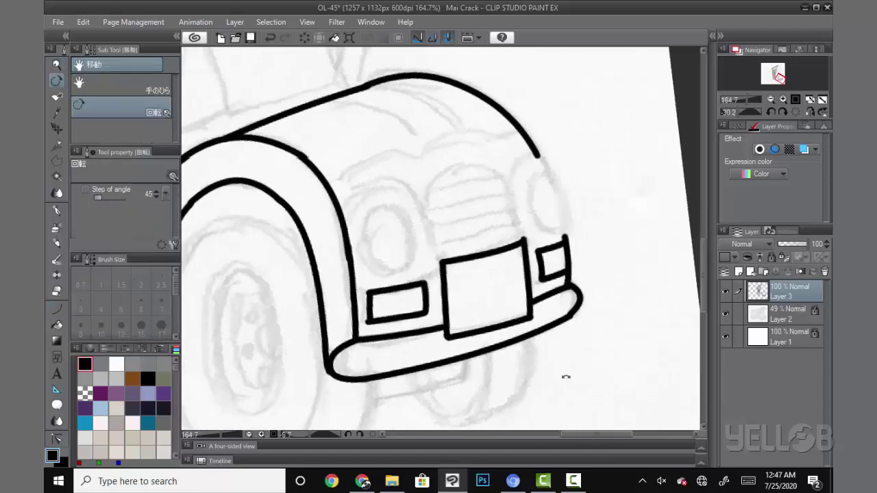
Step: Rotate the view and ink the grille's two sides and its tall arched top
left_click_drag(479, 315, 507, 401)
mouse_move(519, 211)
left_mouse_down()
mouse_move(556, 195)
mouse_move(514, 271)
left_mouse_up()
left_click_drag(431, 211, 430, 268)
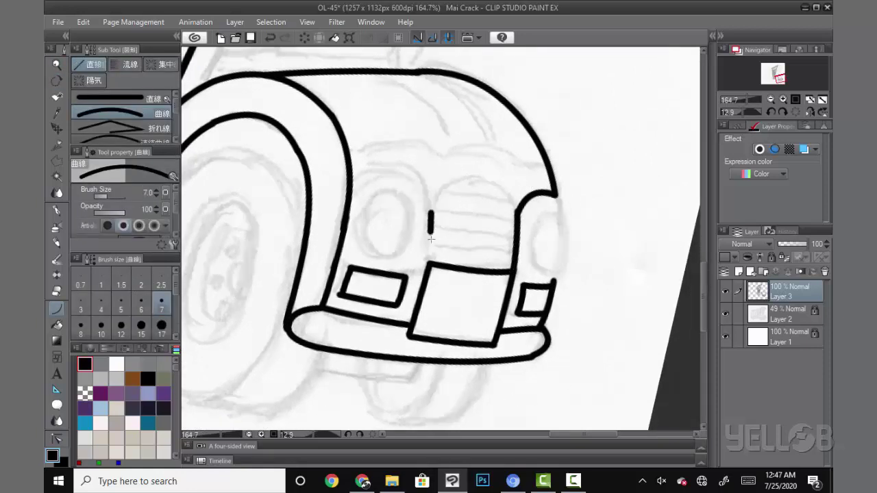
mouse_move(430, 214)
left_mouse_down()
mouse_move(485, 182)
mouse_move(515, 206)
left_mouse_up()
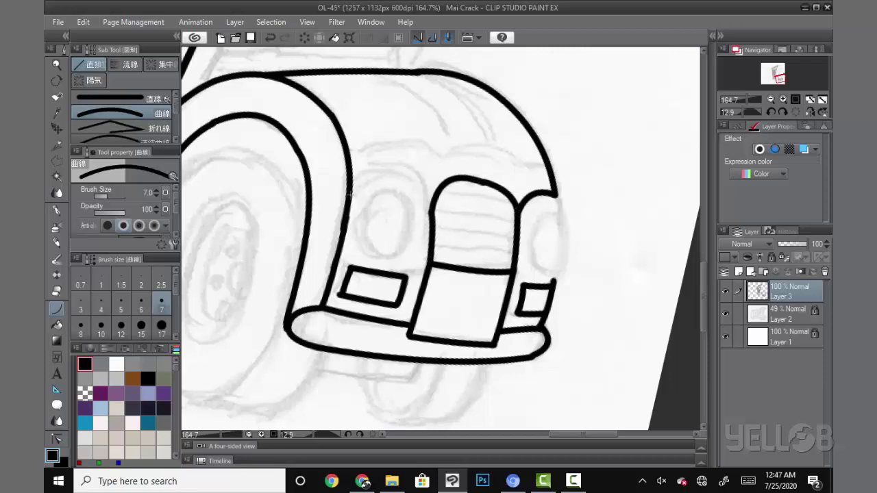
left_click_drag(351, 191, 392, 168)
Step: Replace the straight diagonal with a smooth left arch framing the headlight area
key("ctrl+z")
left_click_drag(351, 190, 396, 164)
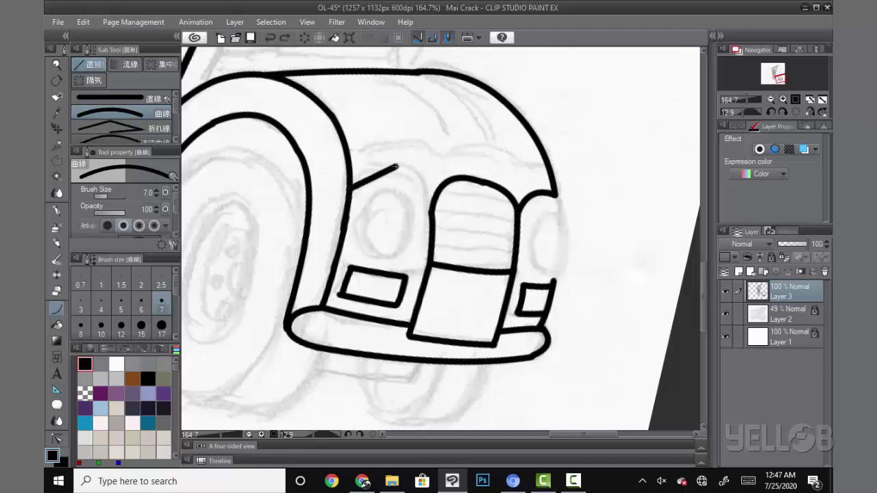
left_click_drag(351, 190, 434, 192)
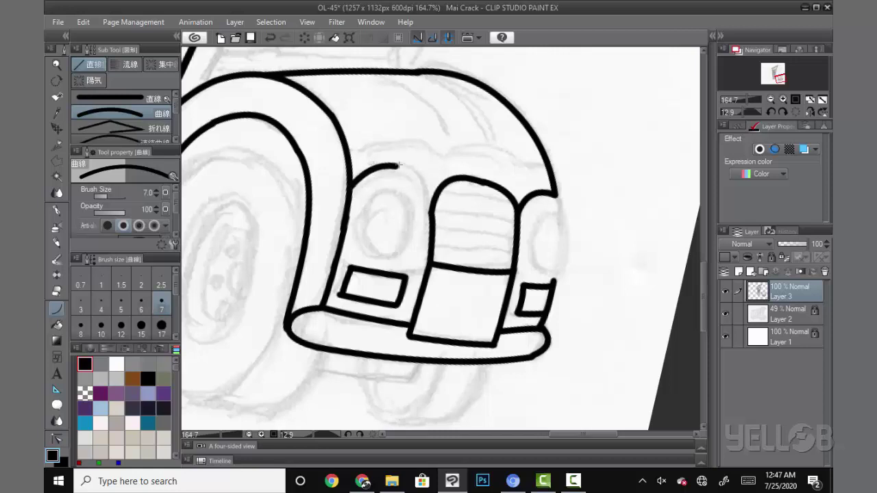
left_click(426, 168)
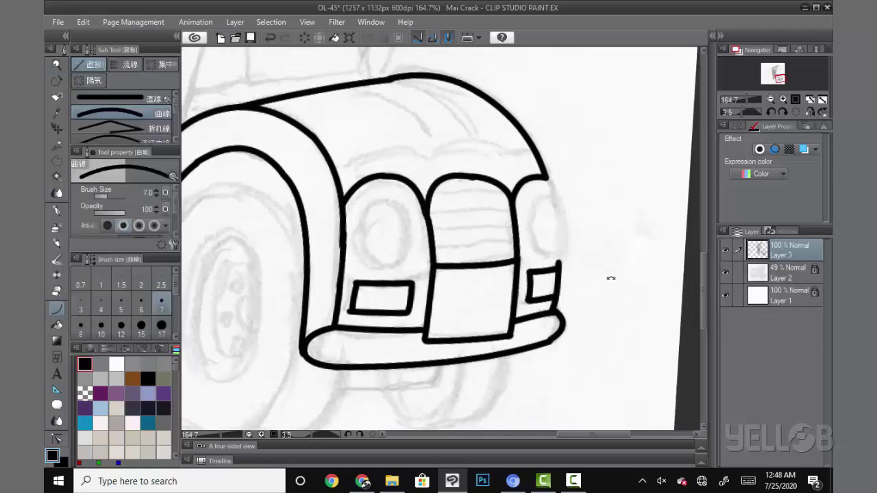
scroll(123, 117, "down", 1)
left_click(110, 127)
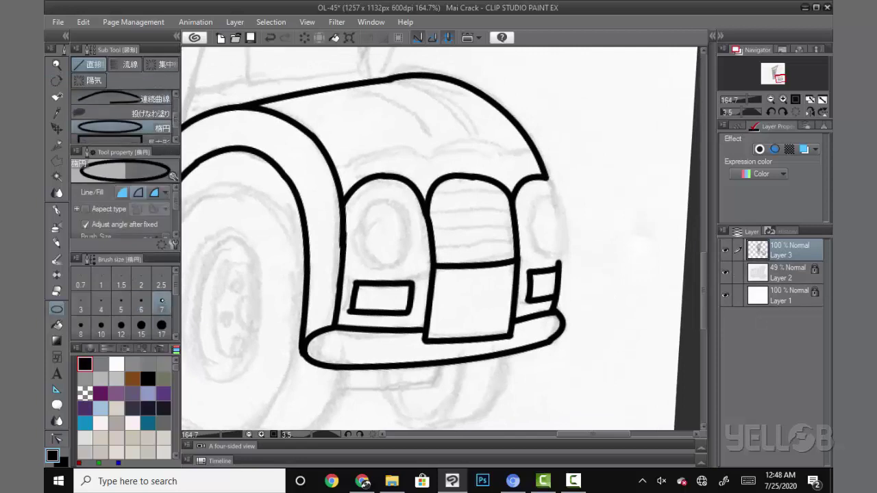
Step: Ink the left and right round headlights and curve the body's right outline past the right one
left_click_drag(360, 203, 408, 266)
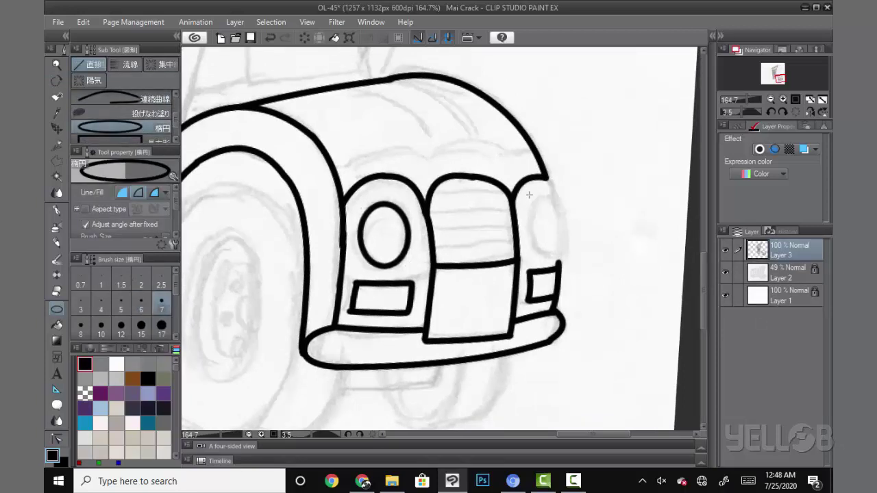
left_click_drag(529, 194, 571, 251)
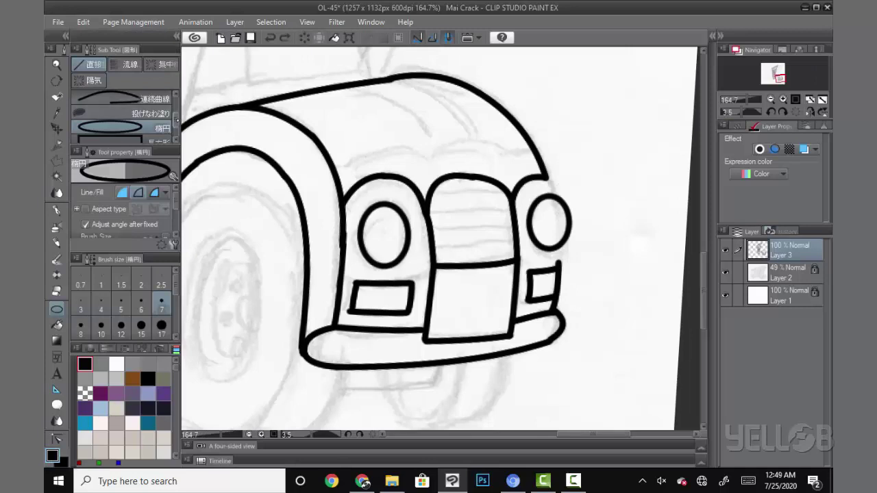
scroll(123, 113, "up", 2)
left_click(123, 113)
left_click_drag(543, 180, 558, 257)
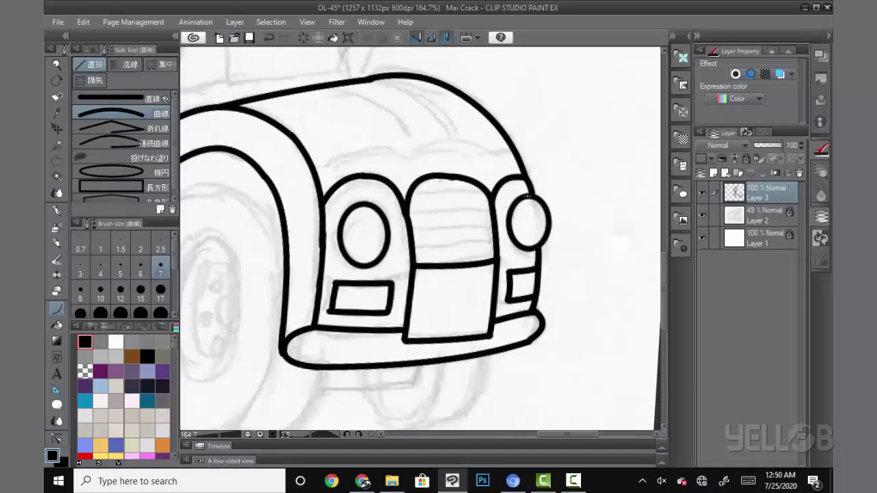
Step: Draw a guide curve on a new Layer 4, then erase the headlight overhang on Layer 3
left_click(714, 173)
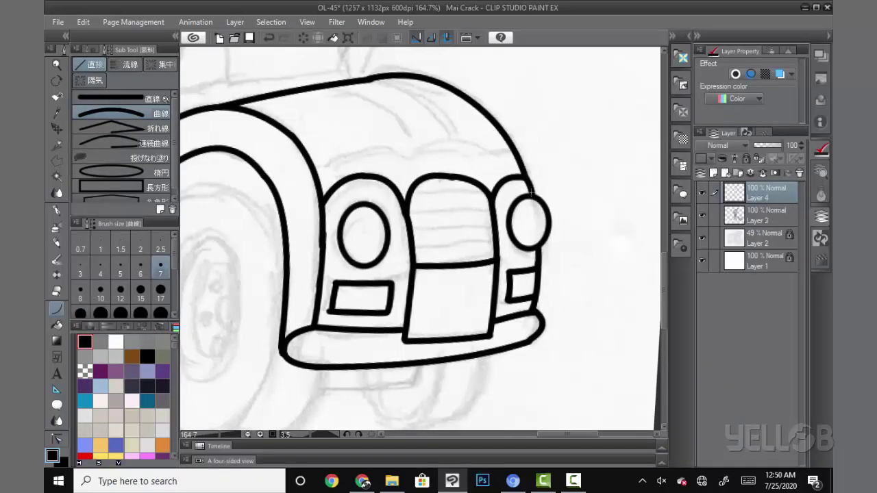
left_click_drag(532, 193, 538, 248)
key("e")
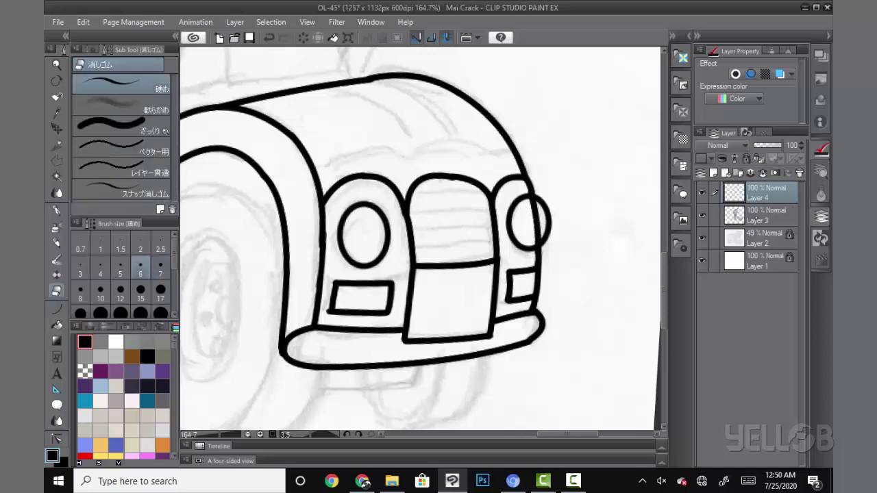
left_click(760, 215)
left_click_drag(541, 198, 542, 233)
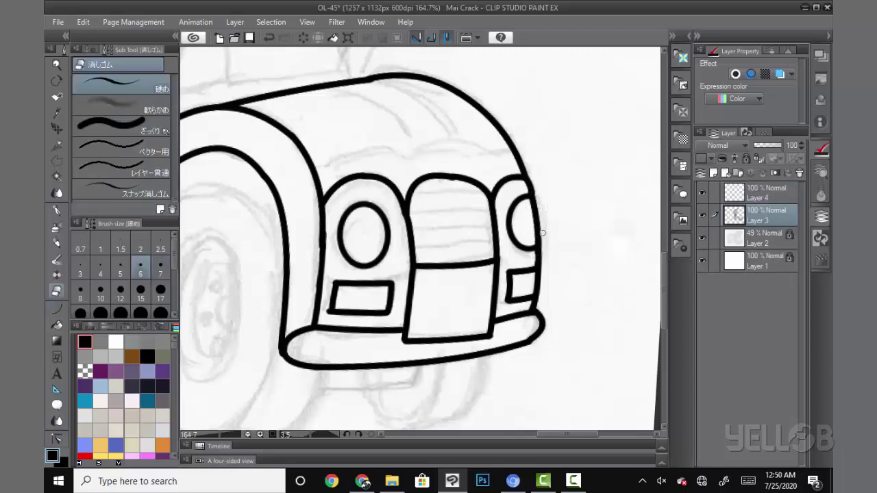
Step: Merge Layer 4 down into Layer 3 and tilt the canvas view
key("u")
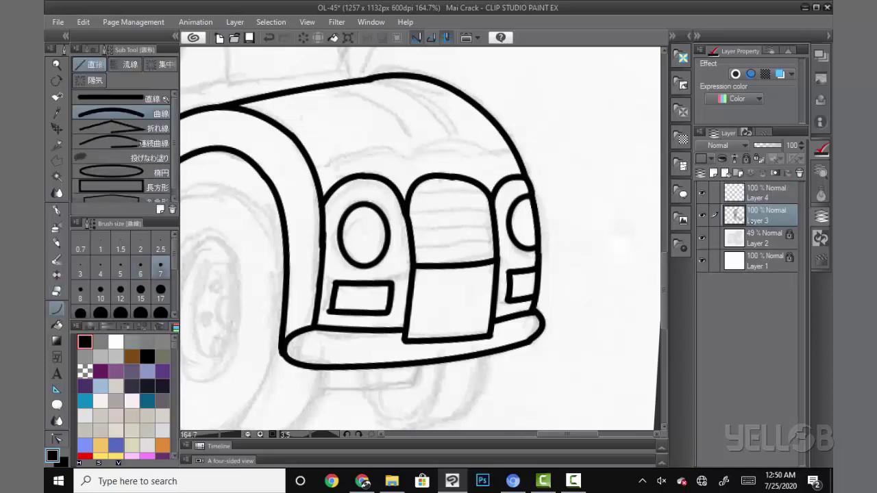
left_click(764, 197)
left_click(761, 174)
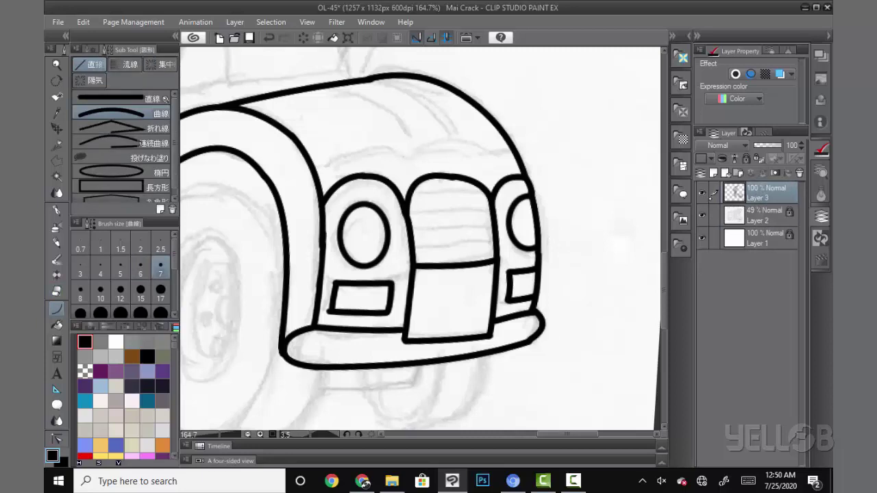
key("r")
left_click_drag(558, 379, 615, 223)
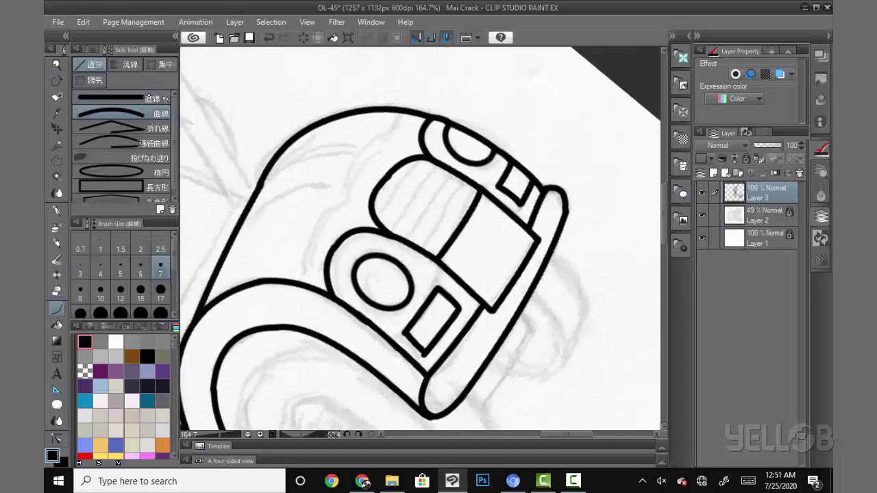
Step: Draw four parallel stripes inside the truck's front grille
left_click_drag(419, 249, 467, 181)
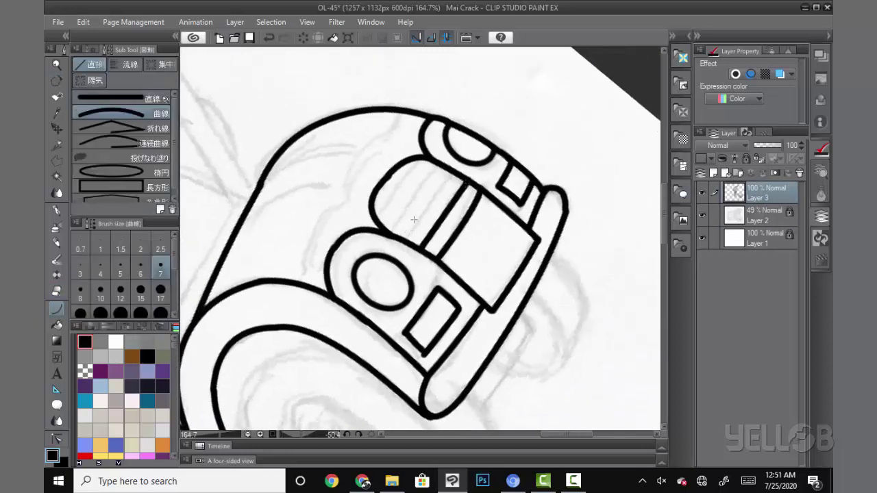
left_click_drag(404, 240, 447, 182)
left_click_drag(388, 233, 438, 164)
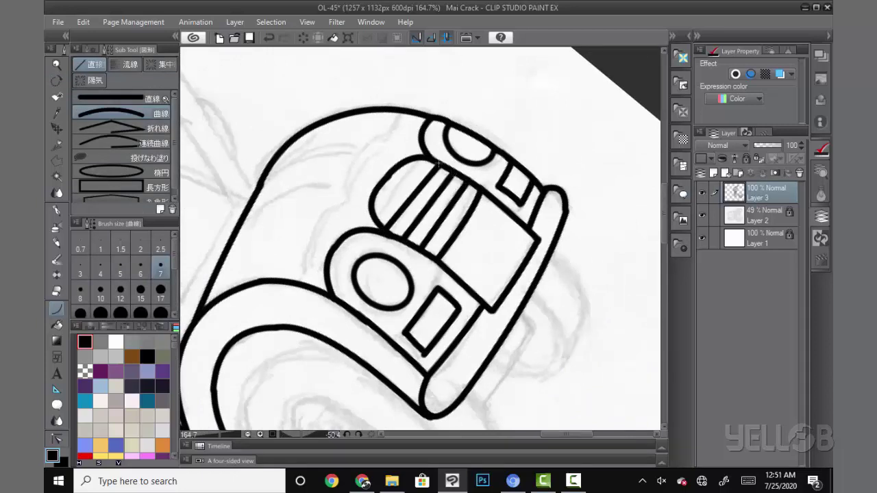
mouse_move(373, 217)
left_mouse_down()
mouse_move(415, 169)
mouse_move(421, 138)
left_mouse_up()
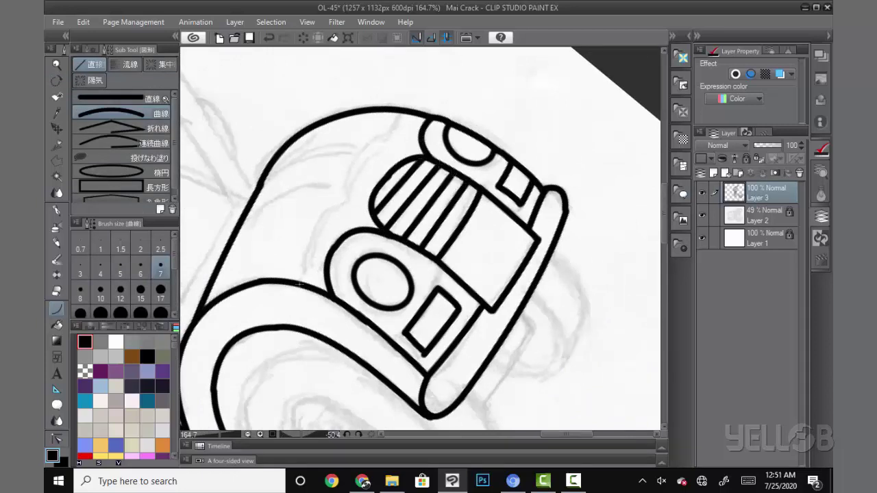
Step: Draw the hood's curved side edge, then a second curve across the hood top
mouse_move(299, 283)
left_mouse_down()
mouse_move(342, 199)
mouse_move(393, 139)
mouse_move(397, 110)
left_mouse_up()
left_click(353, 154)
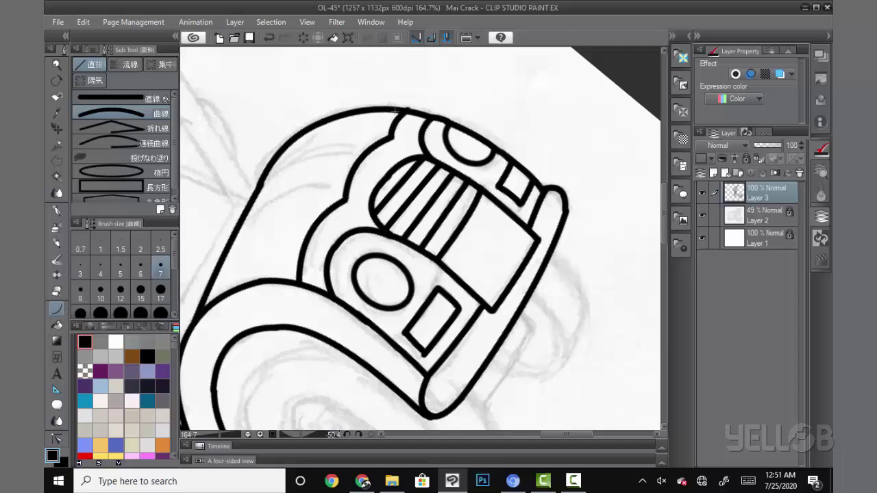
key("e")
key("h")
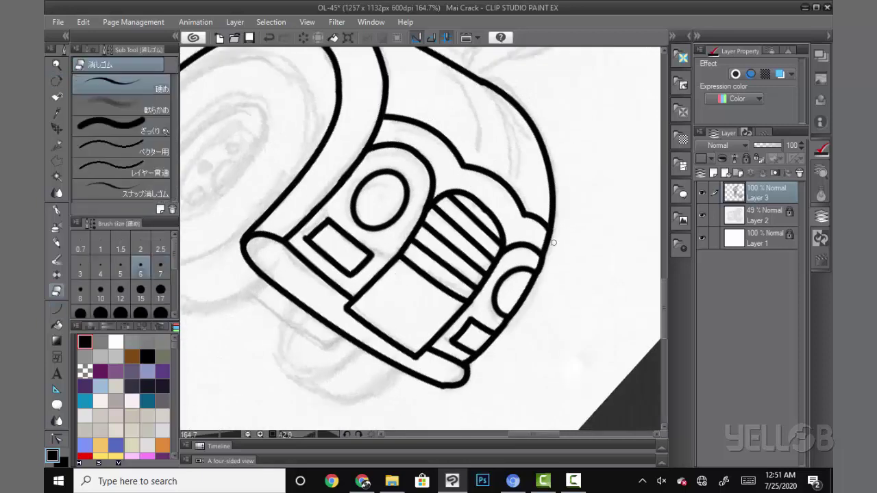
left_click_drag(557, 226, 375, 187)
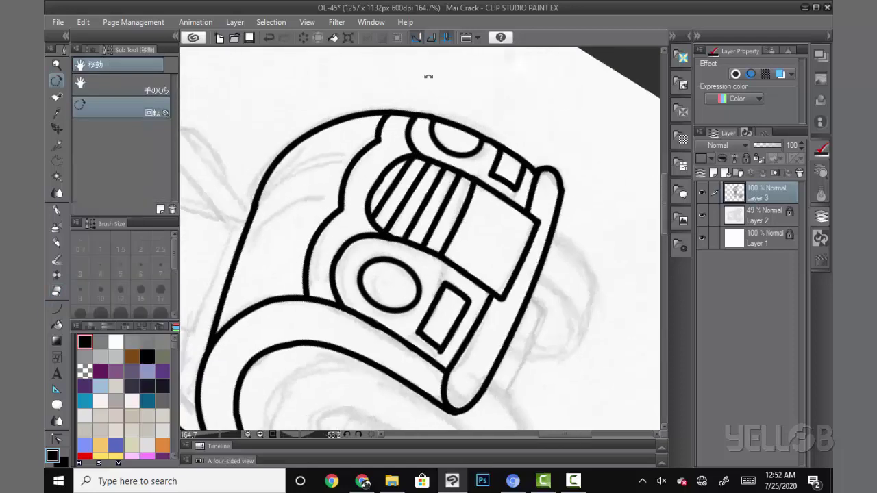
key("u")
left_click_drag(582, 205, 528, 276)
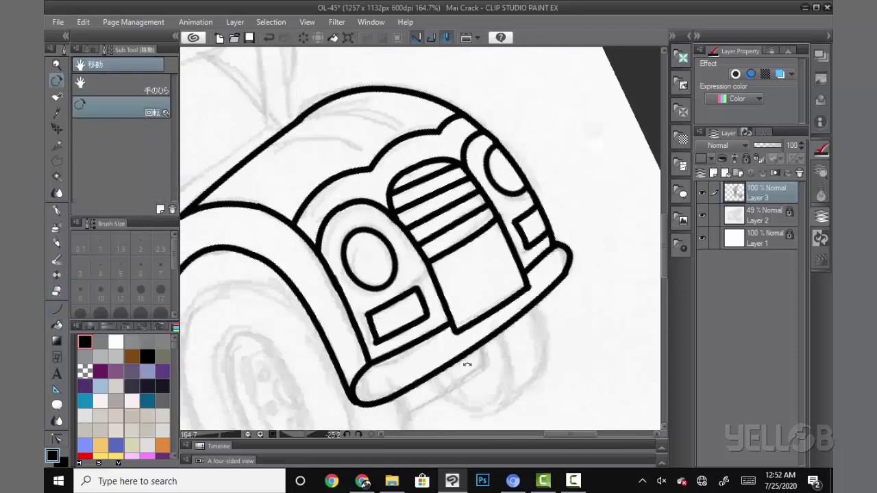
left_click_drag(341, 176, 439, 234)
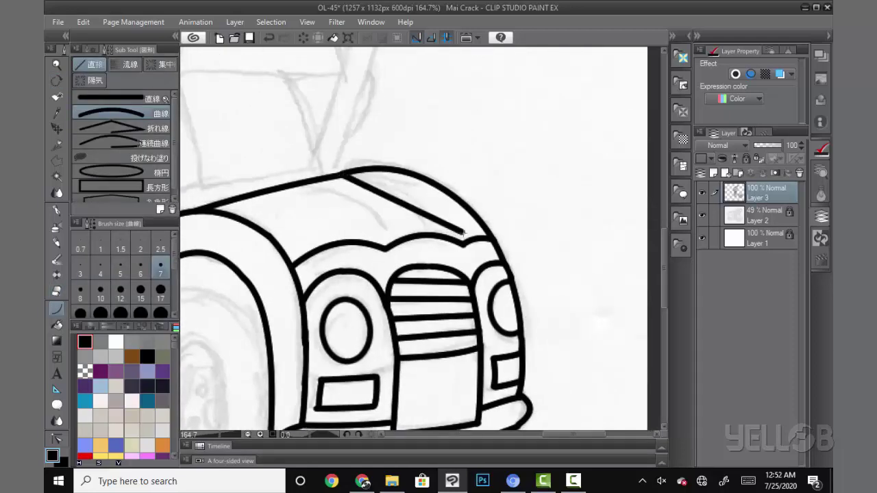
Step: At 100% zoom and line thickness 8, draw the cargo body's right edges and a curved roof line
left_click(319, 187)
mouse_move(480, 286)
left_mouse_down()
mouse_move(552, 224)
mouse_move(525, 309)
left_mouse_up()
key("ctrl+alt+0")
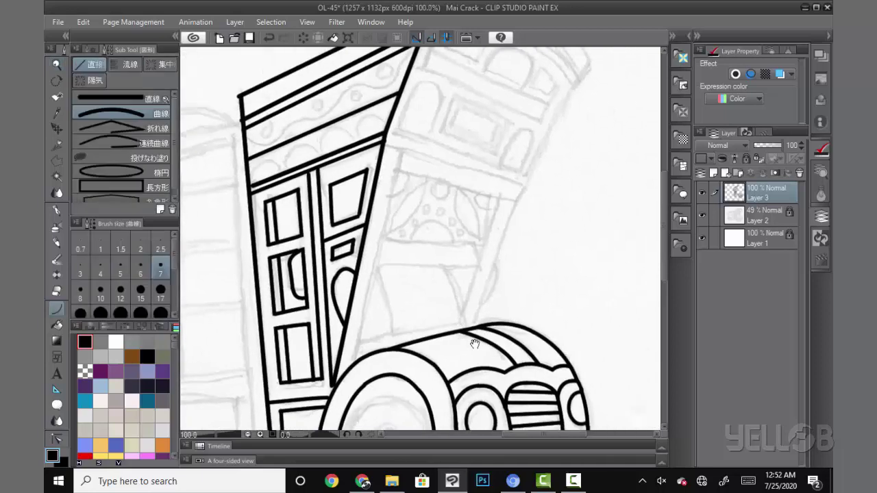
left_click_drag(475, 343, 418, 328)
left_click(80, 289)
left_click_drag(463, 171, 414, 314)
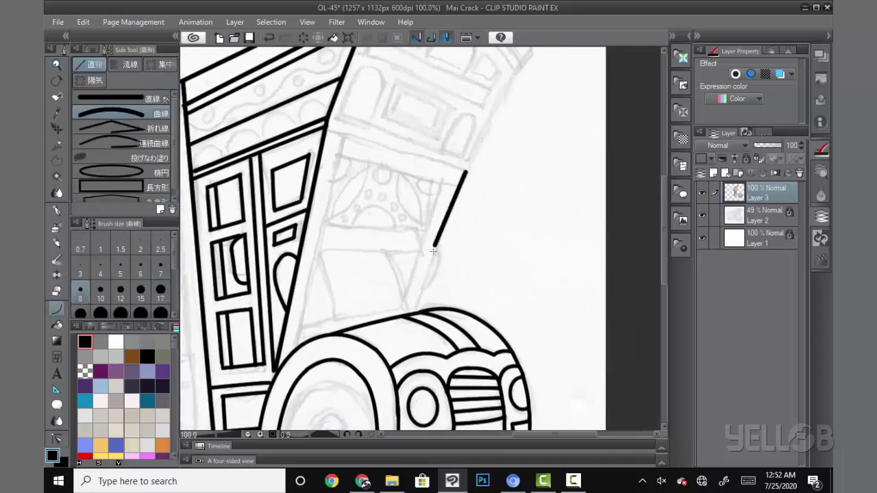
left_click_drag(498, 232, 459, 306)
left_click_drag(491, 127, 423, 245)
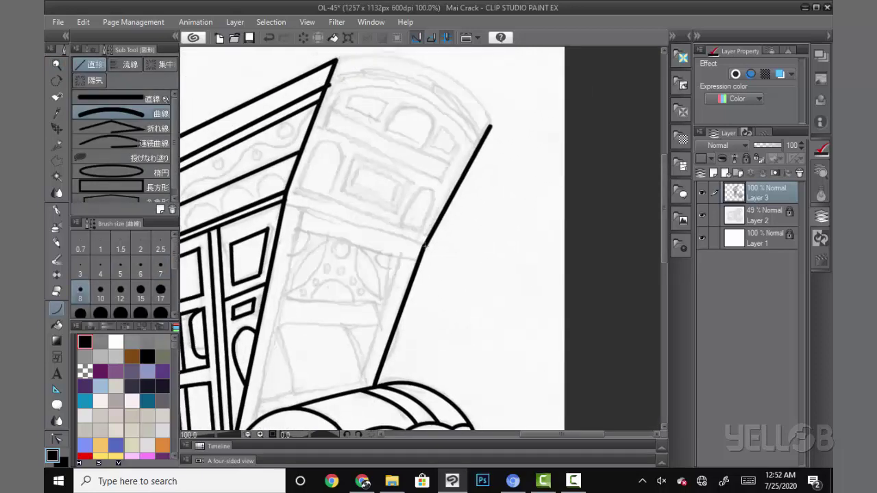
left_click(468, 271)
Step: Draw the roof arch's curved left edge, a panel divider and a parallel diagonal line
left_click_drag(469, 272, 473, 162)
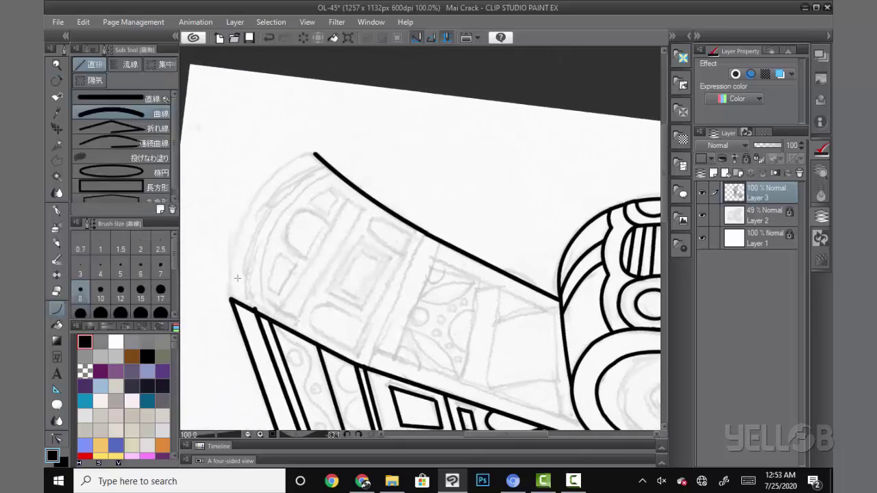
mouse_move(232, 299)
left_mouse_down()
mouse_move(252, 204)
mouse_move(315, 154)
left_mouse_up()
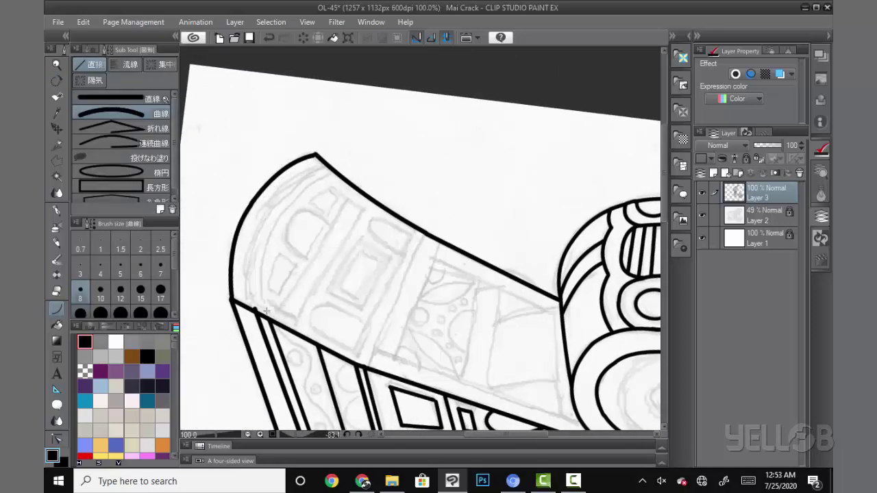
left_click_drag(367, 367, 426, 235)
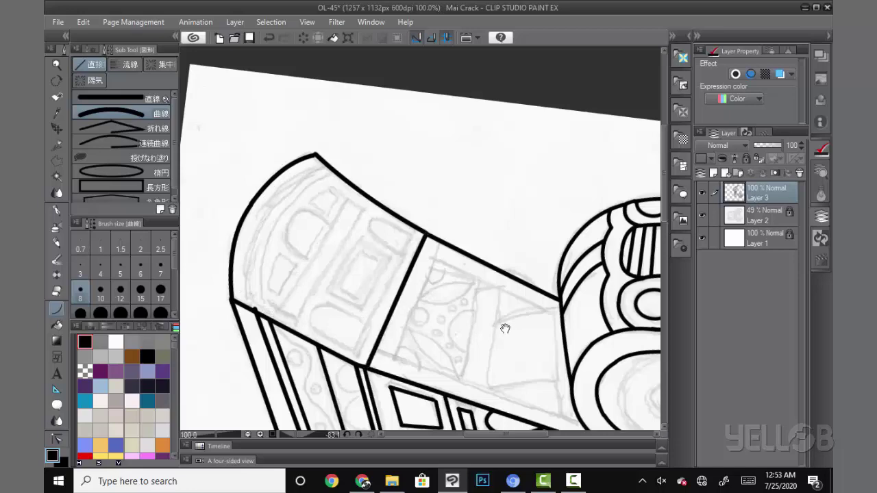
mouse_move(505, 329)
left_mouse_down()
mouse_move(287, 287)
mouse_move(417, 122)
left_mouse_up()
left_click_drag(407, 295, 502, 191)
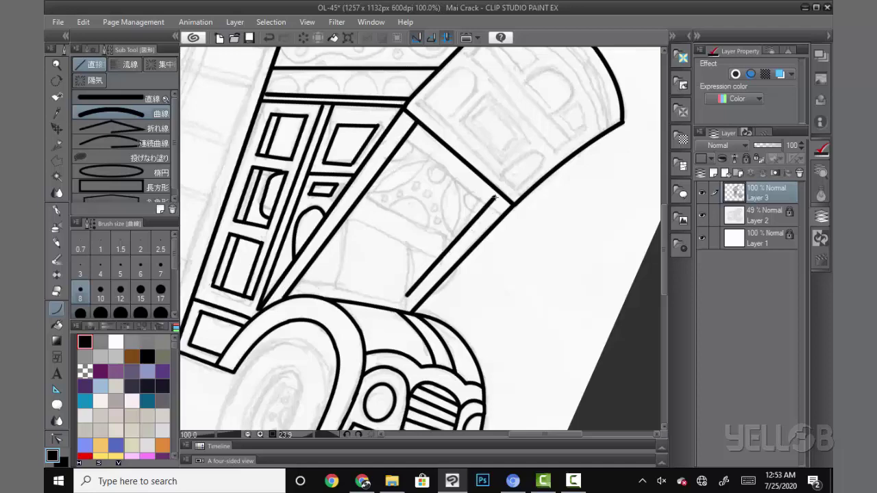
left_click_drag(542, 219, 502, 150)
Step: At thickness 7, add straight lines under the top line, a corner line and two vertical posts
left_click(160, 267)
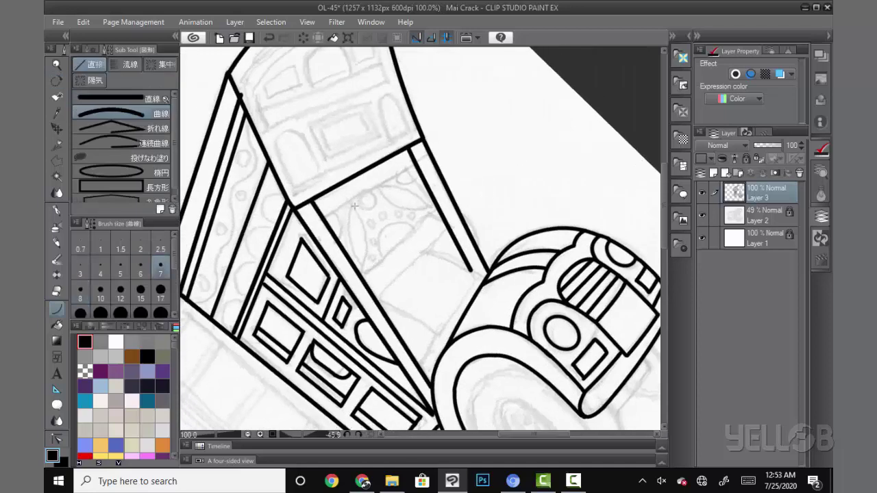
left_click_drag(318, 215, 415, 162)
mouse_move(305, 273)
left_mouse_down()
mouse_move(359, 272)
mouse_move(440, 215)
left_mouse_up()
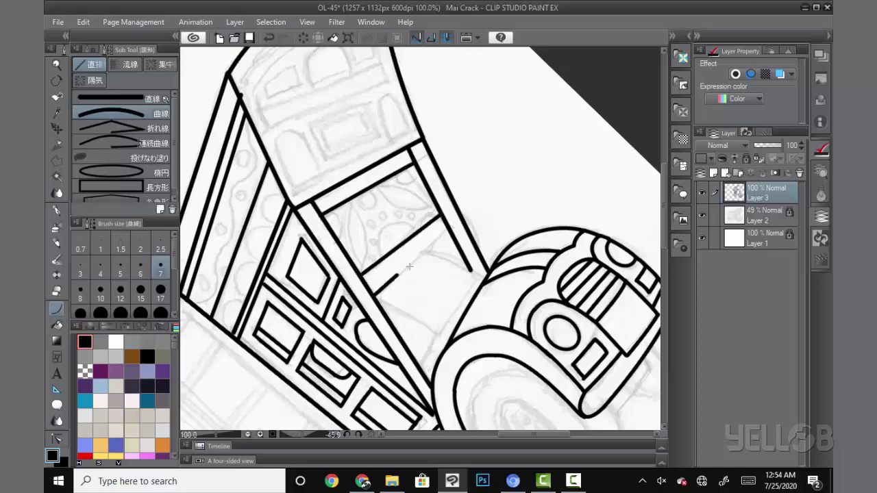
left_click_drag(420, 368, 480, 275)
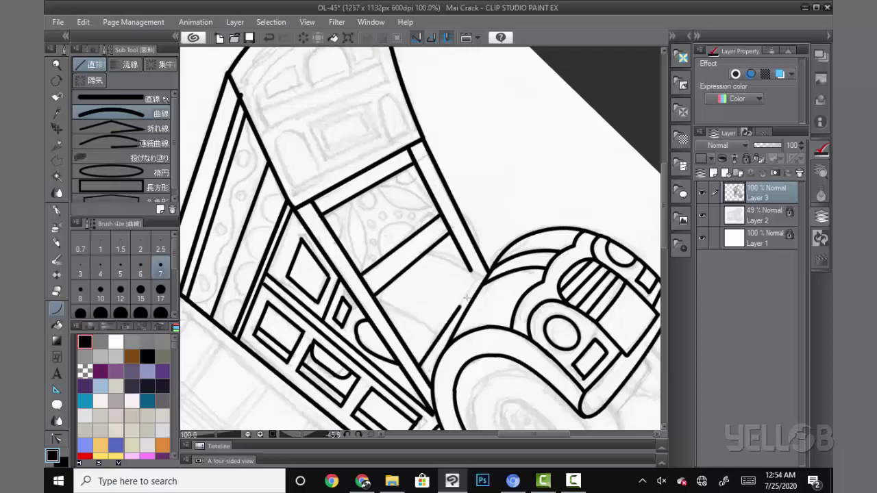
key("r")
left_click_drag(575, 265, 370, 411)
key("u")
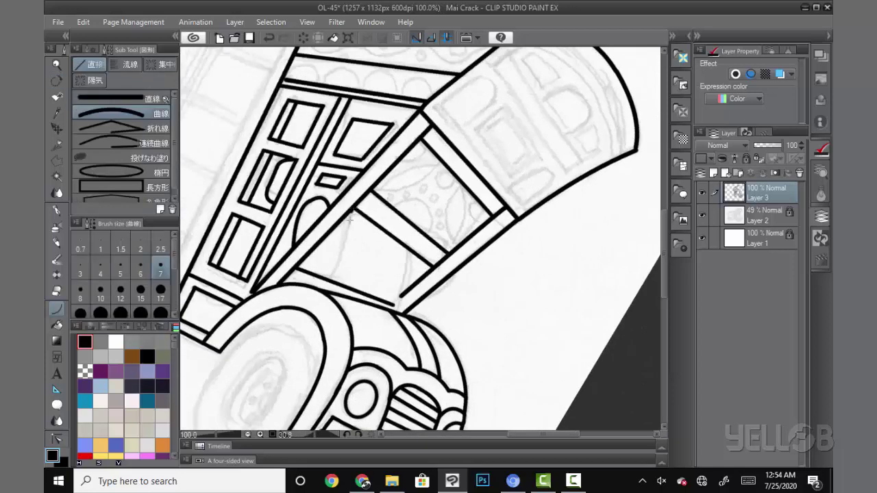
left_click_drag(352, 211, 335, 272)
mouse_move(410, 249)
left_mouse_down()
mouse_move(395, 311)
mouse_move(546, 280)
mouse_move(534, 239)
mouse_move(354, 262)
left_mouse_up()
Step: Add three short dashes under the roof arch and outline the small roof windows
key("r")
left_click_drag(418, 216, 437, 206)
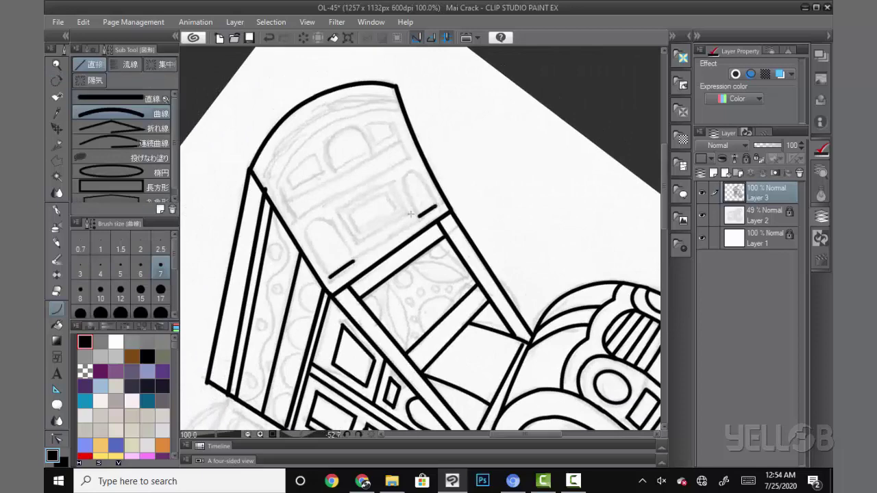
mouse_move(361, 255)
left_mouse_down()
mouse_move(411, 224)
mouse_move(479, 287)
left_mouse_up()
key("r")
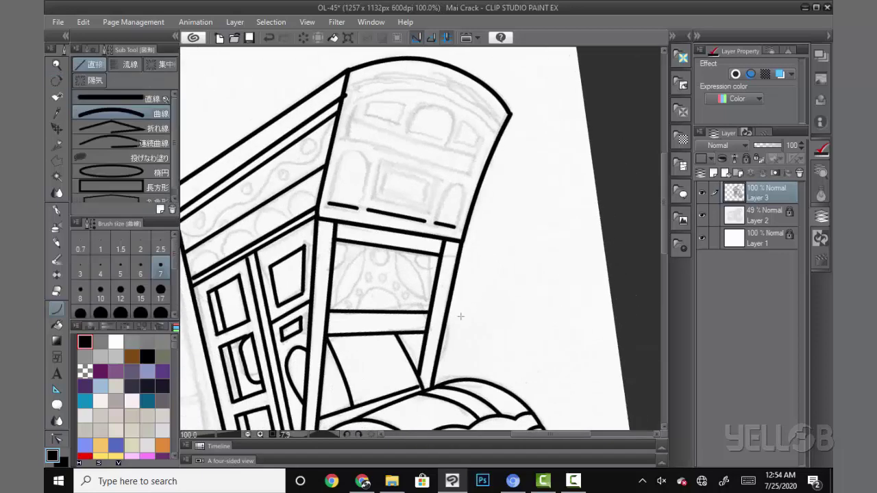
left_click_drag(332, 273, 341, 235)
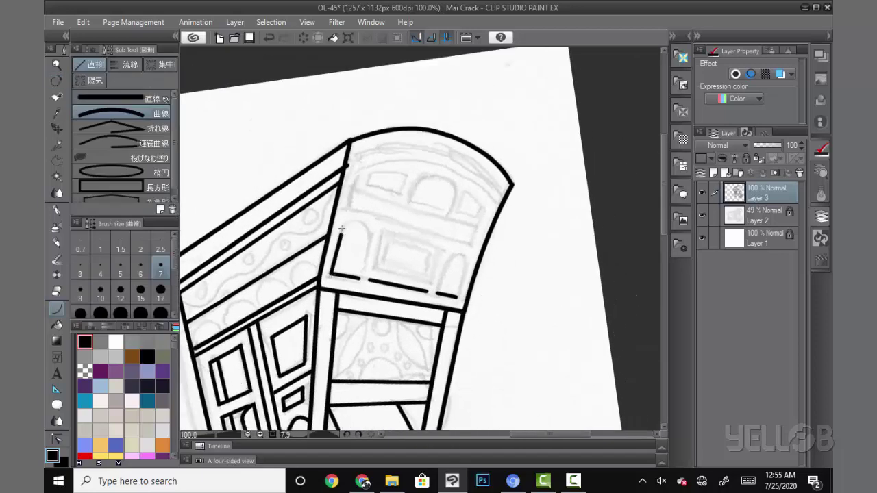
left_click_drag(363, 276, 370, 238)
mouse_move(438, 293)
left_mouse_down()
mouse_move(448, 259)
mouse_move(465, 268)
left_mouse_up()
left_click_drag(374, 266, 385, 232)
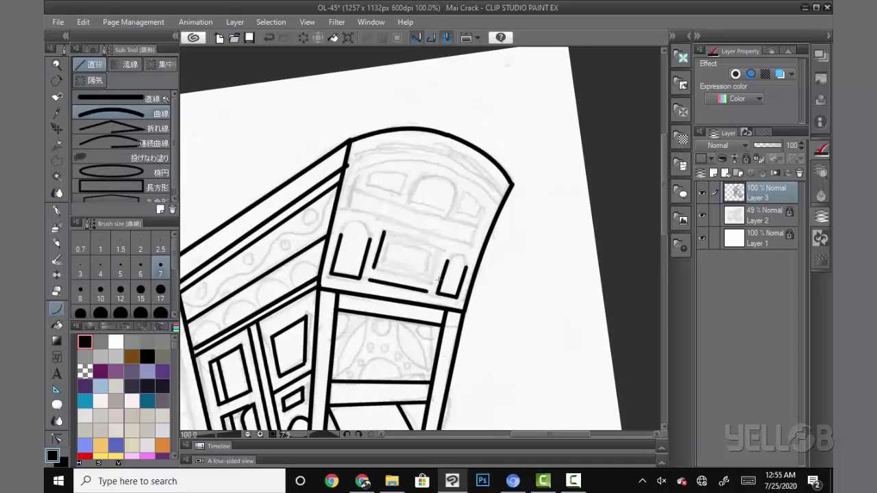
mouse_move(431, 280)
left_mouse_down()
mouse_move(441, 246)
mouse_move(443, 293)
left_mouse_up()
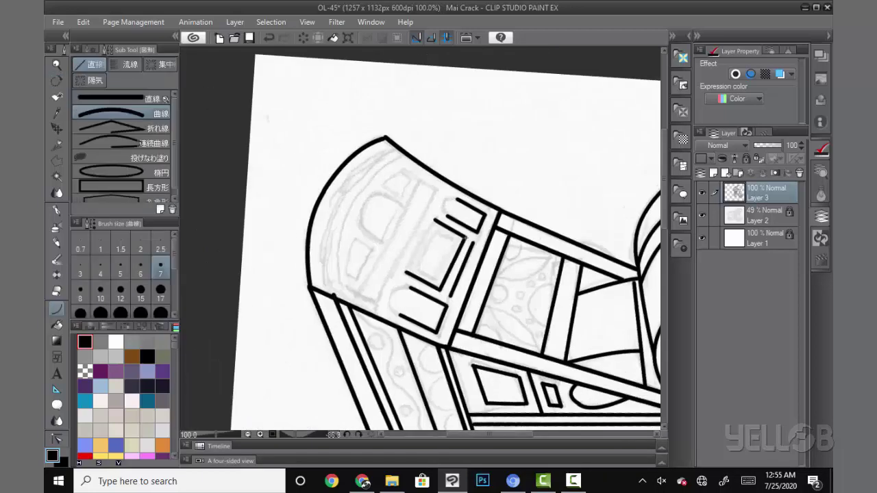
Step: Outline a roof-panel window and draw its inner frame at thickness 6
left_click_drag(469, 235, 448, 278)
left_click_drag(431, 220, 405, 274)
left_click_drag(439, 216, 411, 271)
left_click(145, 276)
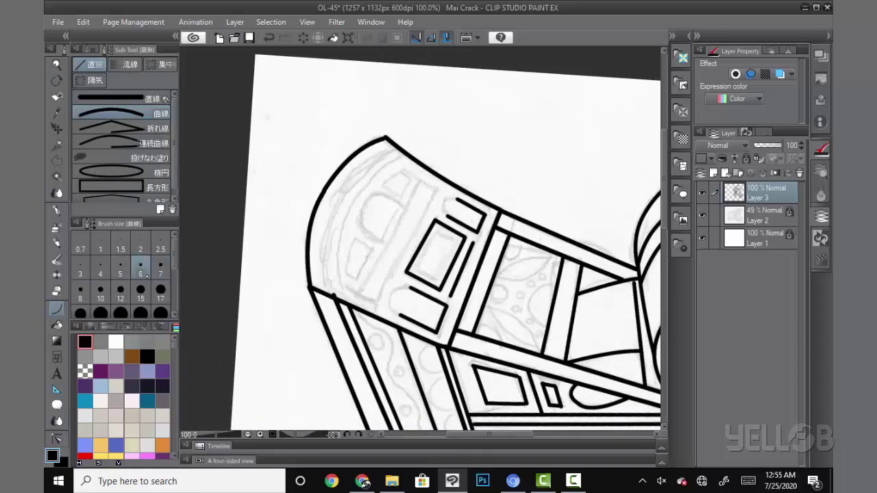
mouse_move(456, 241)
left_mouse_down()
mouse_move(436, 282)
mouse_move(440, 267)
mouse_move(415, 270)
mouse_move(455, 229)
left_mouse_up()
mouse_move(415, 266)
left_mouse_down()
mouse_move(436, 277)
mouse_move(377, 260)
left_mouse_up()
Step: Draw long parallel roof-panel lines closed at the lower end, plus short dashed segments
key("e")
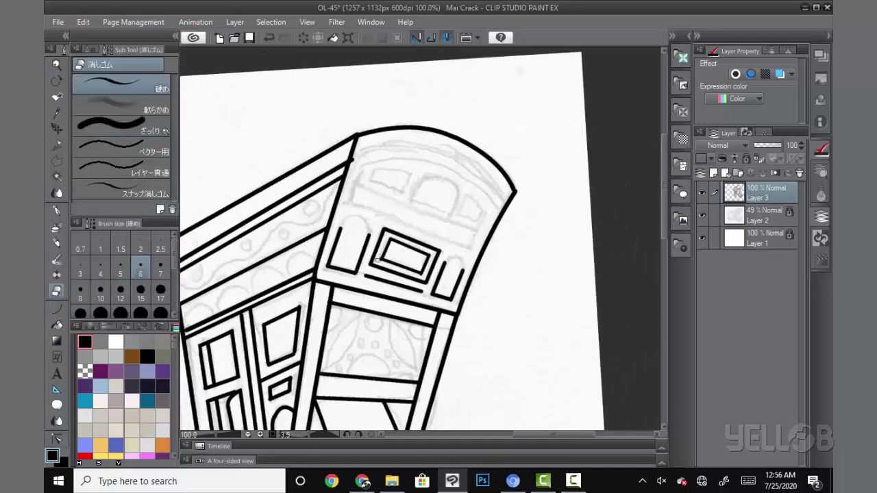
key("u")
left_click_drag(517, 243, 507, 170)
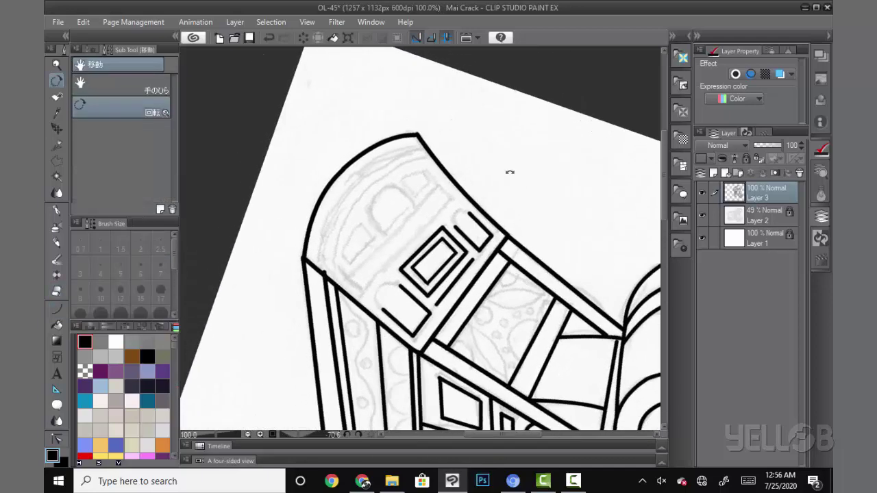
left_click_drag(361, 290, 449, 199)
left_click_drag(348, 276, 440, 191)
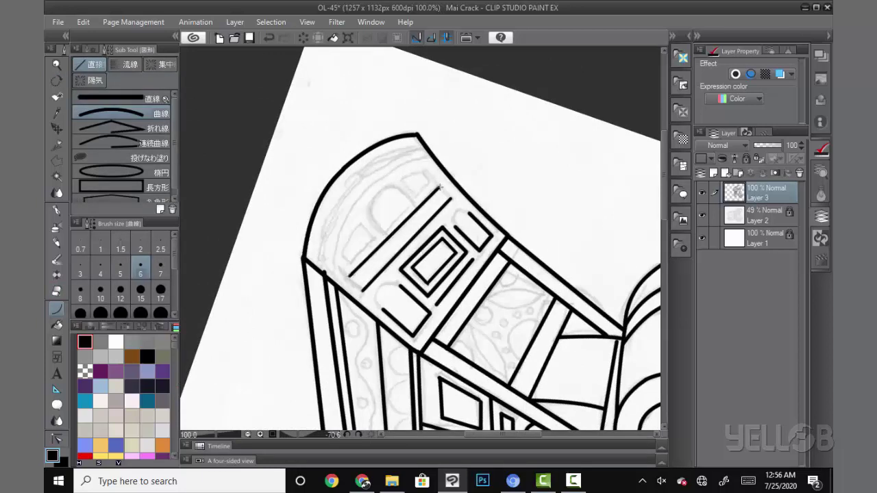
left_click_drag(349, 277, 364, 290)
left_click_drag(416, 195, 430, 181)
left_click_drag(351, 261, 409, 208)
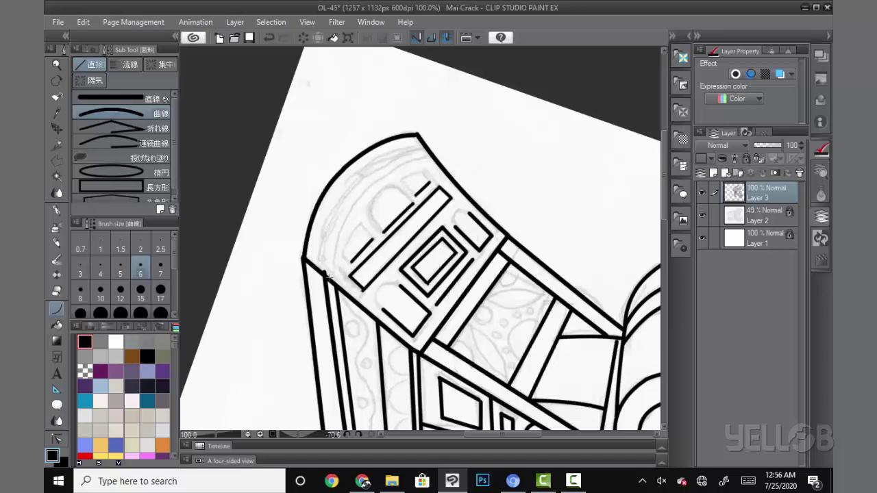
Step: Draw a curve along the arch's inner edge and short curved accents inside it
mouse_move(327, 276)
left_mouse_down()
mouse_move(365, 193)
mouse_move(431, 156)
left_mouse_up()
mouse_move(317, 267)
left_mouse_down()
mouse_move(355, 184)
mouse_move(419, 141)
left_mouse_up()
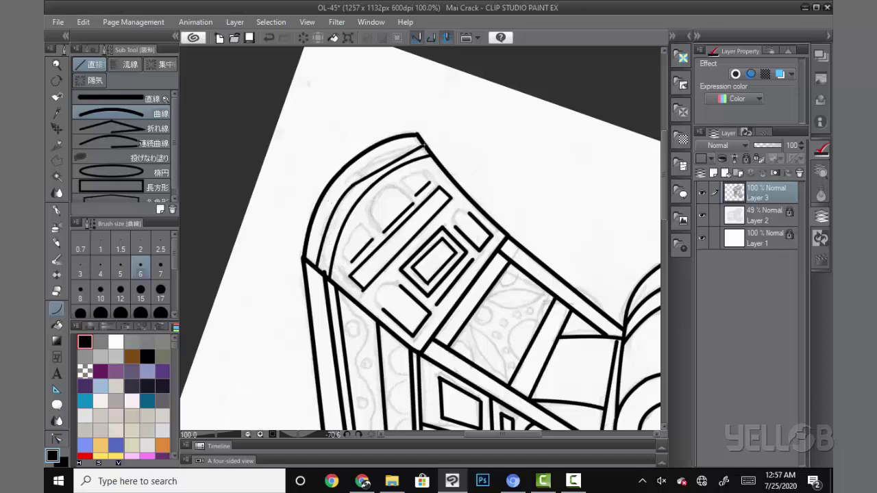
left_click(390, 127)
left_click_drag(342, 252, 357, 225)
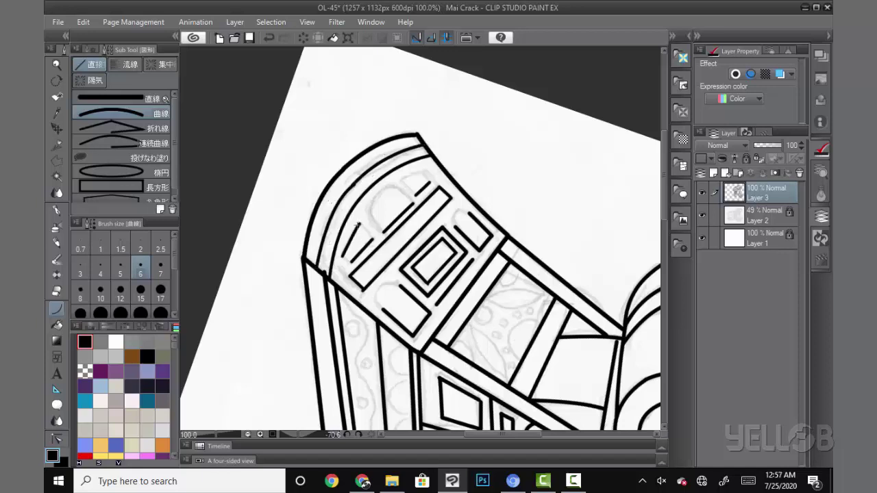
mouse_move(403, 180)
left_mouse_down()
mouse_move(425, 170)
mouse_move(414, 197)
left_mouse_up()
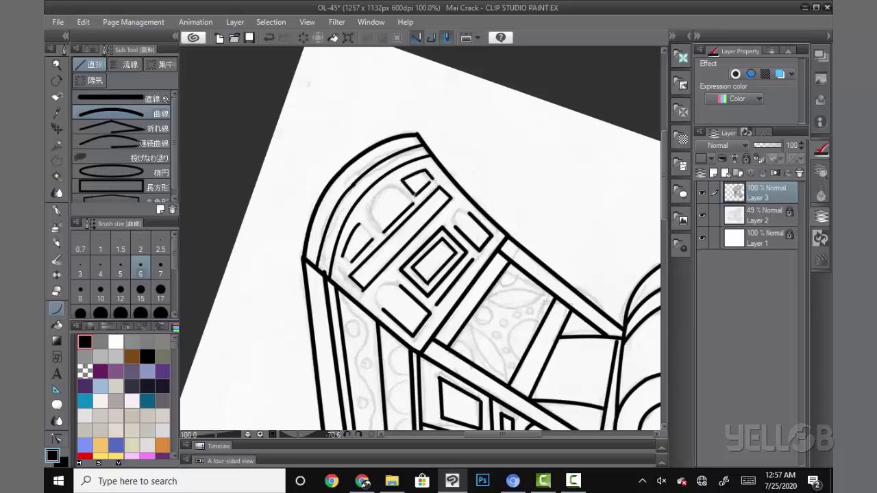
Step: Close the small curved shape and parallelogram, redrawing one stroke after an undo
left_click_drag(358, 222, 374, 239)
left_click_drag(355, 270, 370, 274)
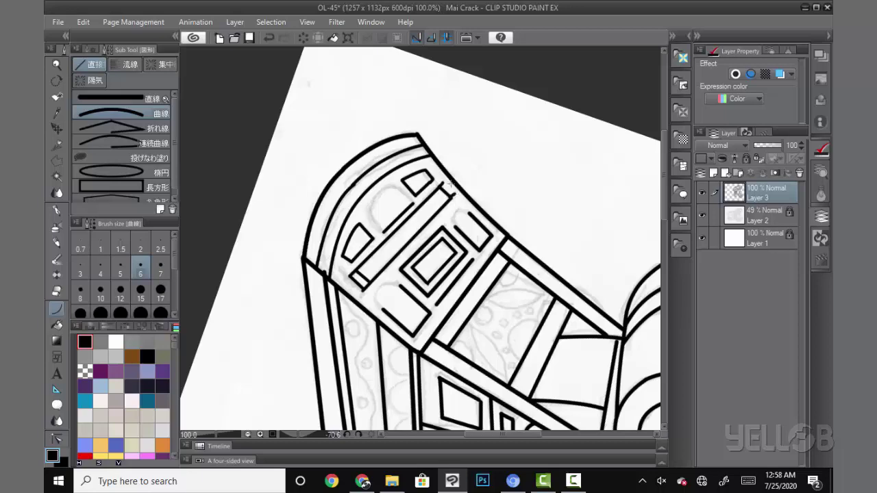
key("ctrl+z")
mouse_move(444, 185)
left_mouse_down()
mouse_move(610, 254)
mouse_move(349, 281)
mouse_move(339, 292)
left_mouse_up()
Step: On a new layer, draw ellipses in the front panel's upper and lower boxes
key("ctrl+shift+n")
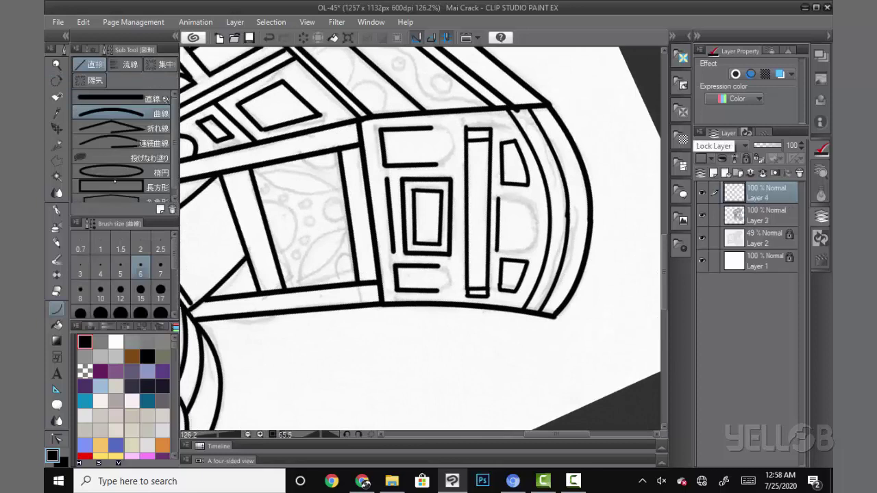
left_click(110, 171)
left_click_drag(425, 129, 454, 166)
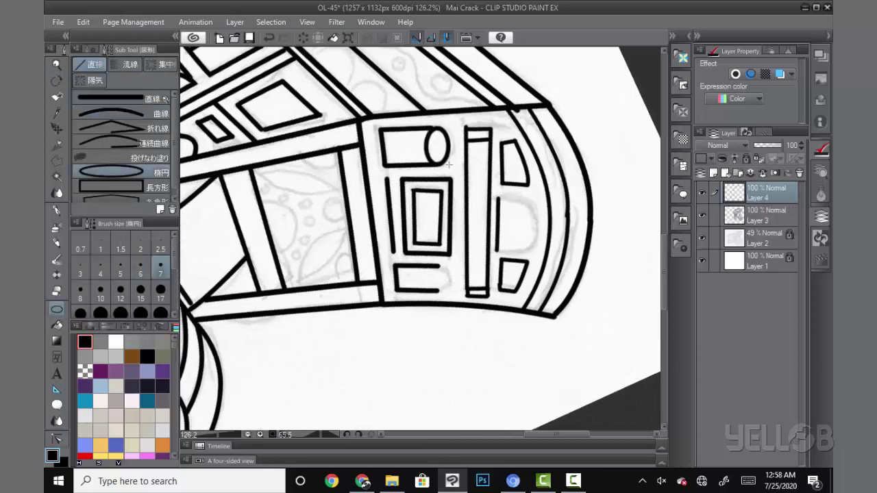
left_click_drag(432, 268, 449, 291)
left_click_drag(557, 291, 521, 137)
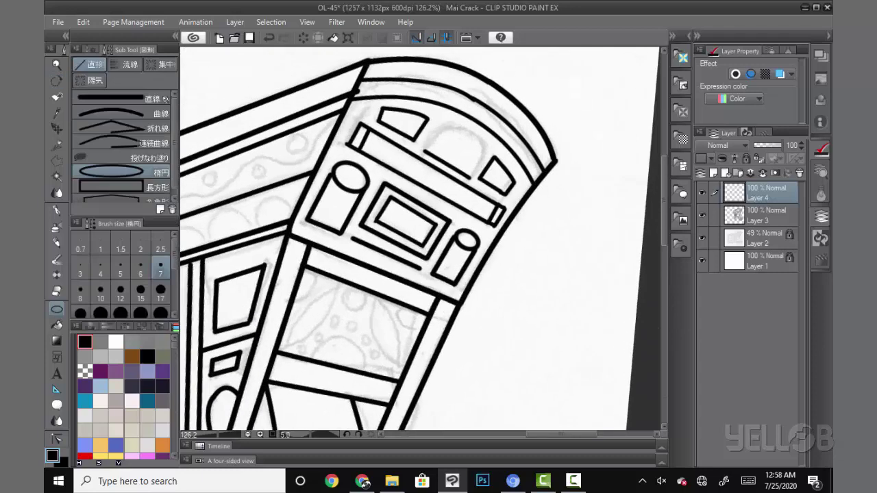
Step: Trim the ellipses into arches and draw an arched middle window in the top row
key("e")
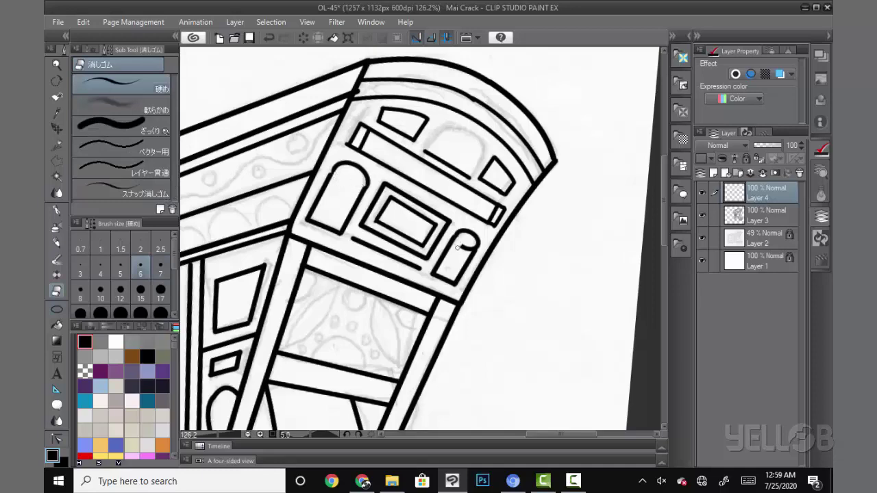
key("u")
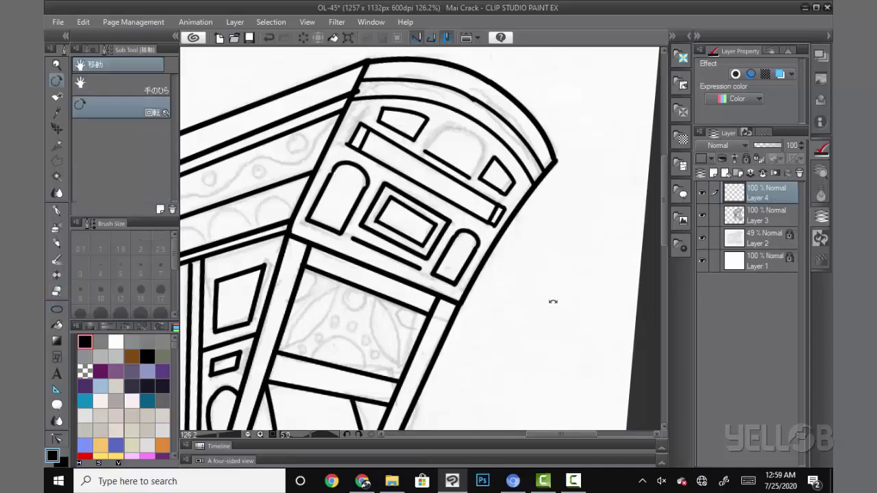
left_click_drag(550, 299, 559, 221)
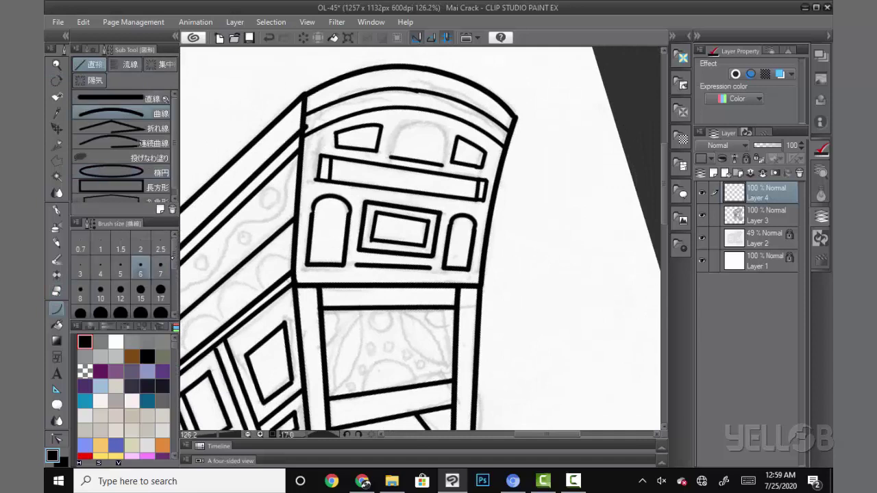
left_click_drag(390, 158, 396, 132)
mouse_move(441, 165)
left_mouse_down()
mouse_move(446, 137)
mouse_move(429, 124)
mouse_move(450, 131)
left_mouse_up()
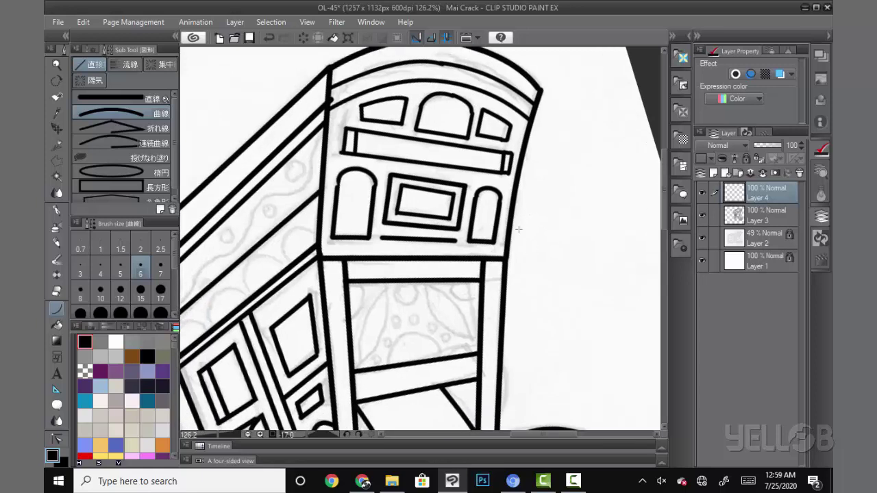
Step: Select Layer 3 and touch up the roof panel with pen and eraser, rotating back upright
left_click(57, 210)
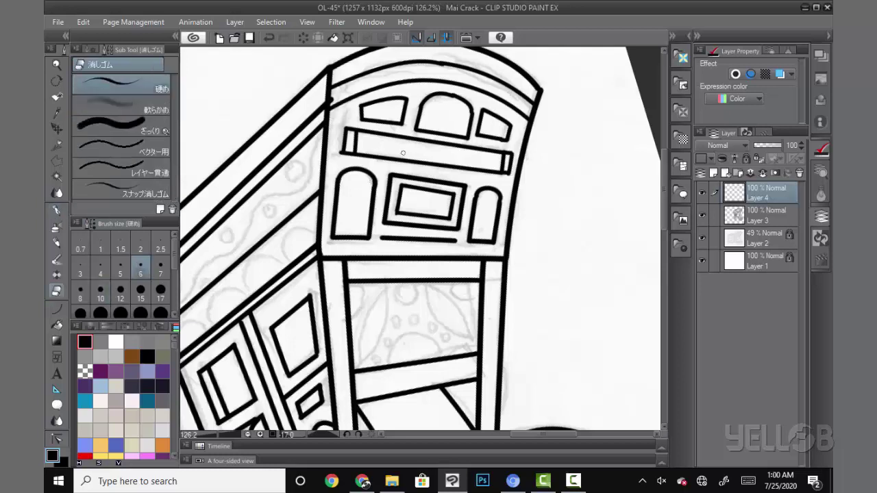
left_click(753, 209)
key("e")
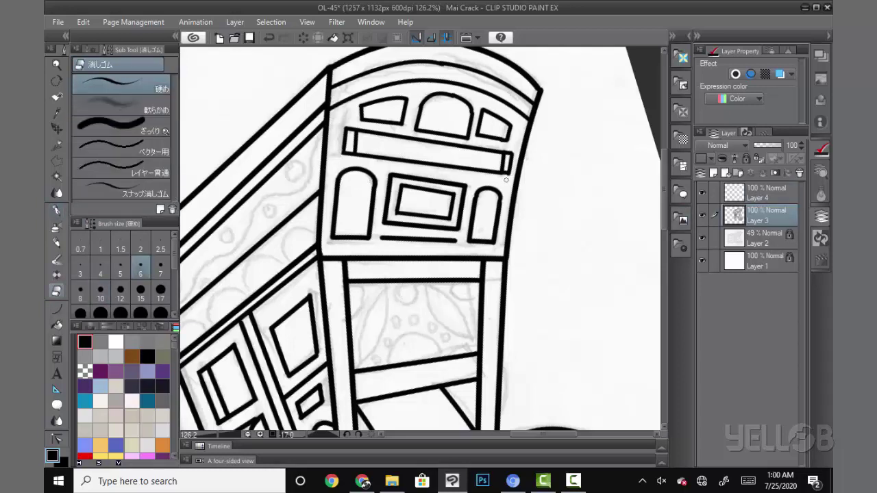
key("p")
left_click_drag(499, 144, 434, 59)
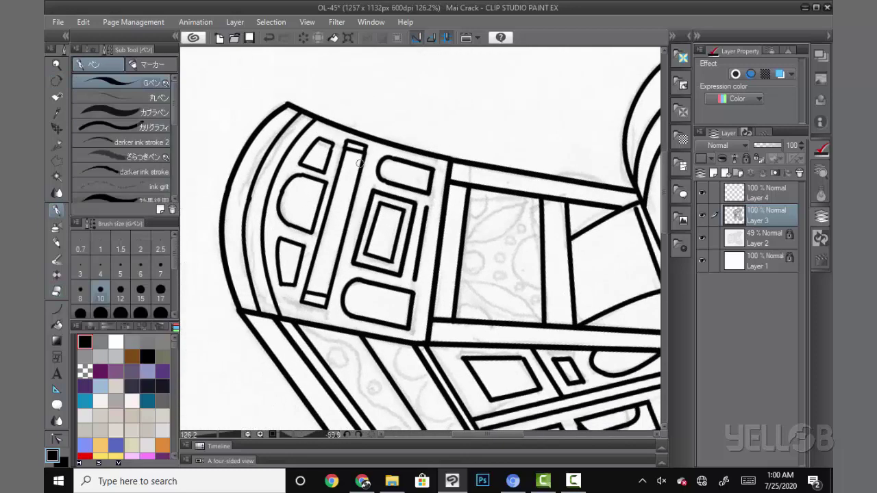
key("e")
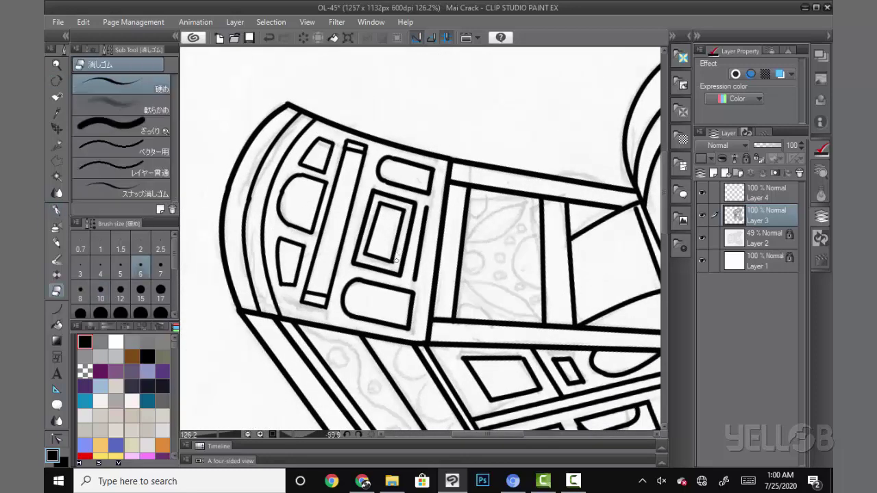
key("r")
mouse_move(394, 259)
left_mouse_down()
mouse_move(523, 359)
mouse_move(549, 306)
left_mouse_up()
Step: Draw two leaf shapes in the panel with size-6 curve lines
key("p")
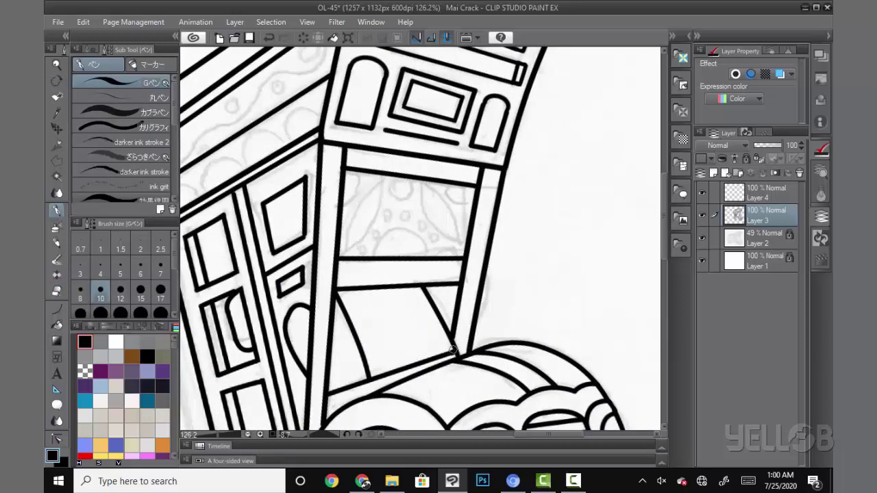
key("u")
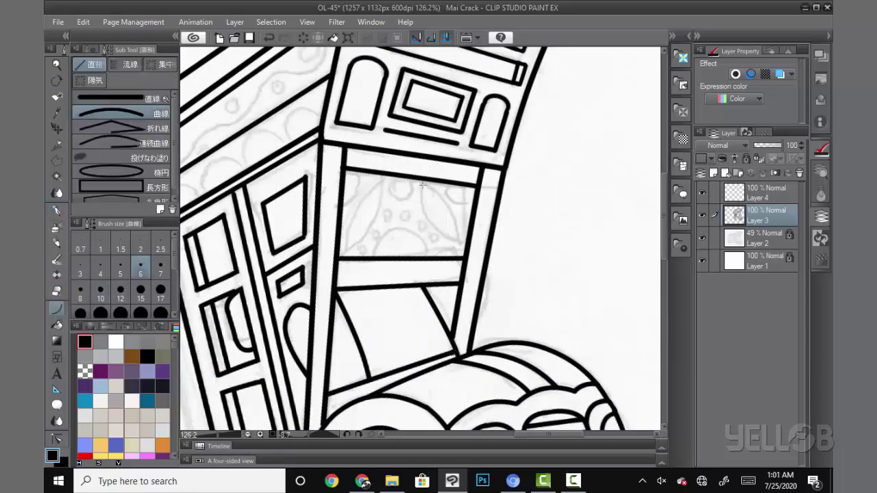
left_click_drag(422, 184, 456, 241)
left_click(420, 223)
left_click_drag(422, 183, 455, 241)
left_click(455, 211)
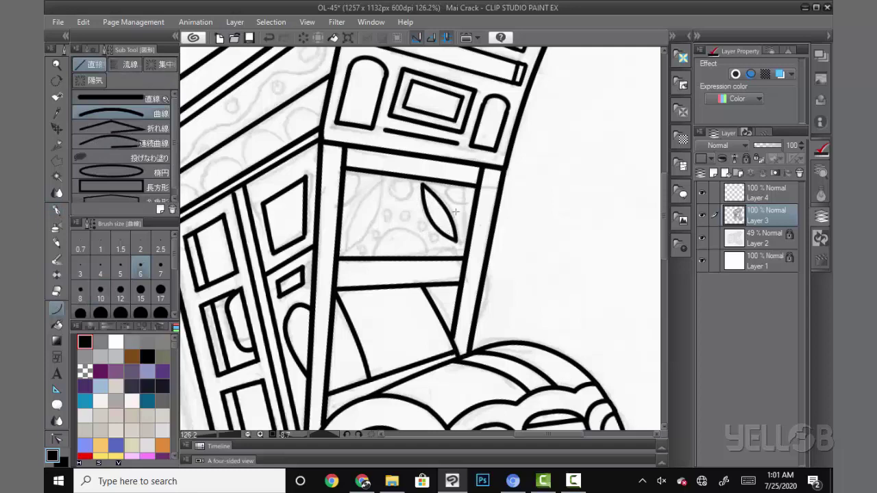
left_click_drag(381, 182, 344, 250)
left_click(344, 210)
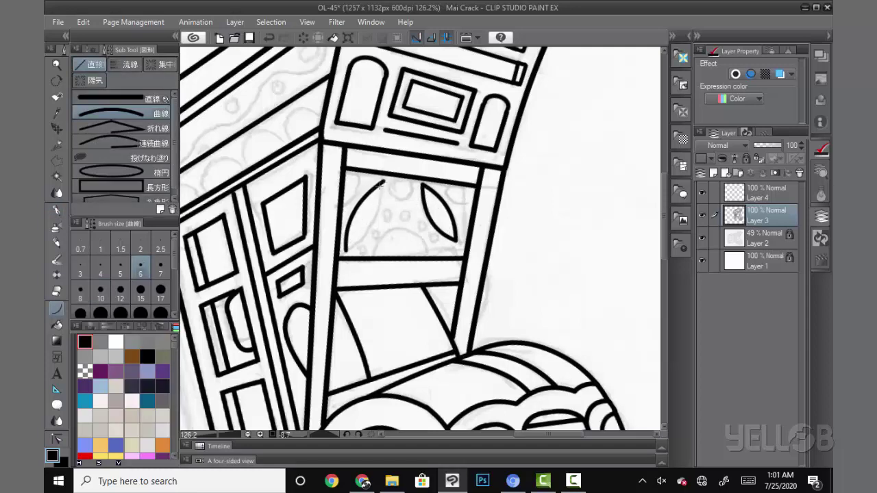
left_click_drag(382, 181, 345, 250)
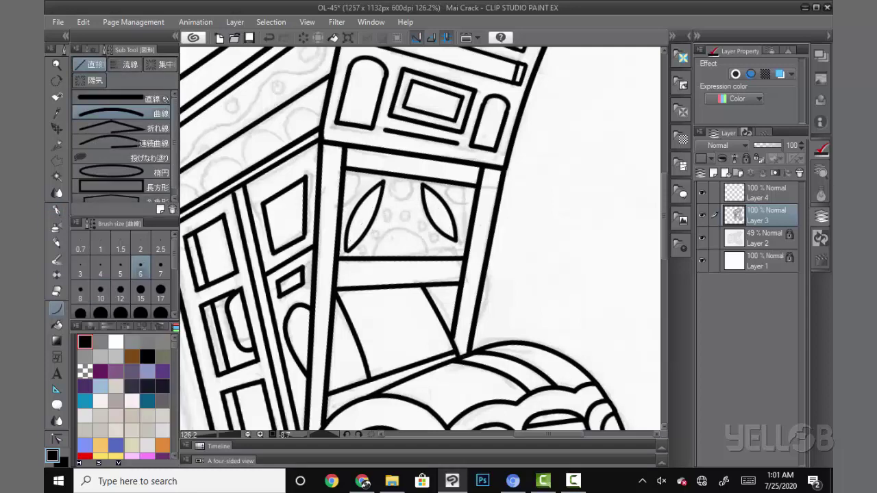
Step: Add an arc above the upper leaf and a curved stroke to its left
mouse_move(516, 354)
left_mouse_down()
mouse_move(578, 254)
mouse_move(560, 185)
left_mouse_up()
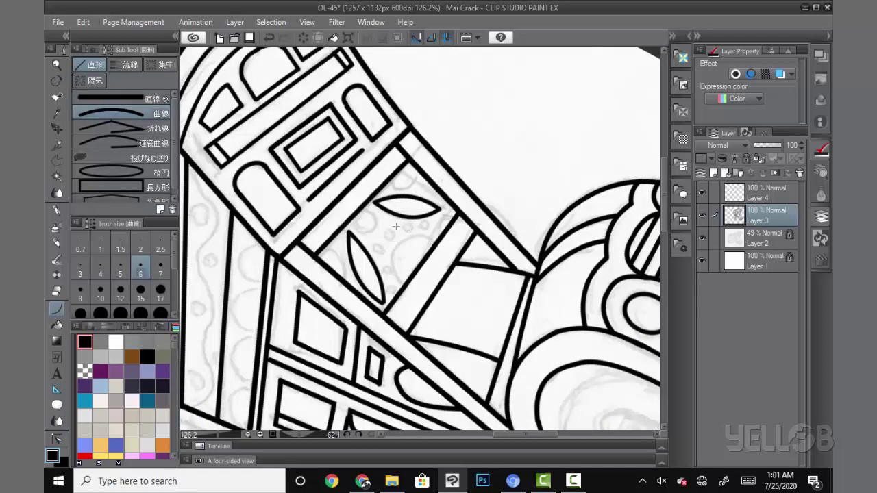
left_click_drag(393, 180, 426, 180)
left_click_drag(331, 239, 340, 274)
left_click(346, 245)
Step: Draw a small circle between the leaves and a circle below, erased into a half-circle dome
left_click(109, 172)
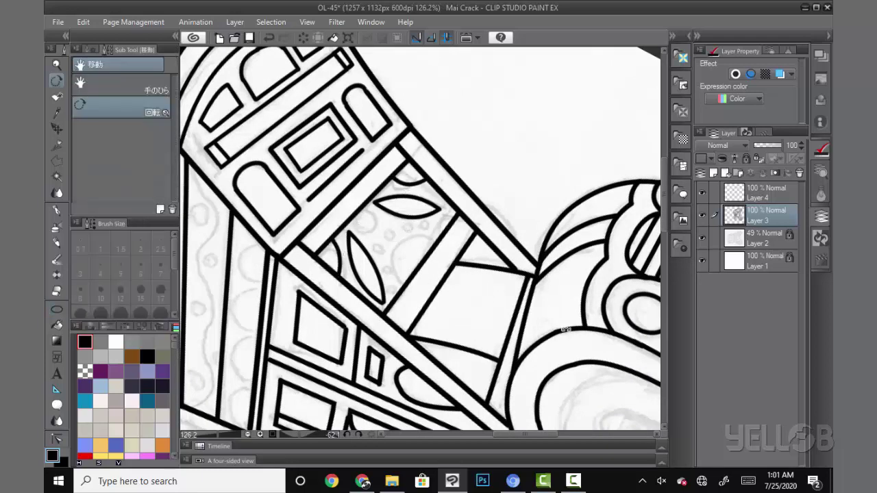
mouse_move(424, 287)
left_mouse_down()
mouse_move(383, 205)
mouse_move(408, 201)
left_mouse_up()
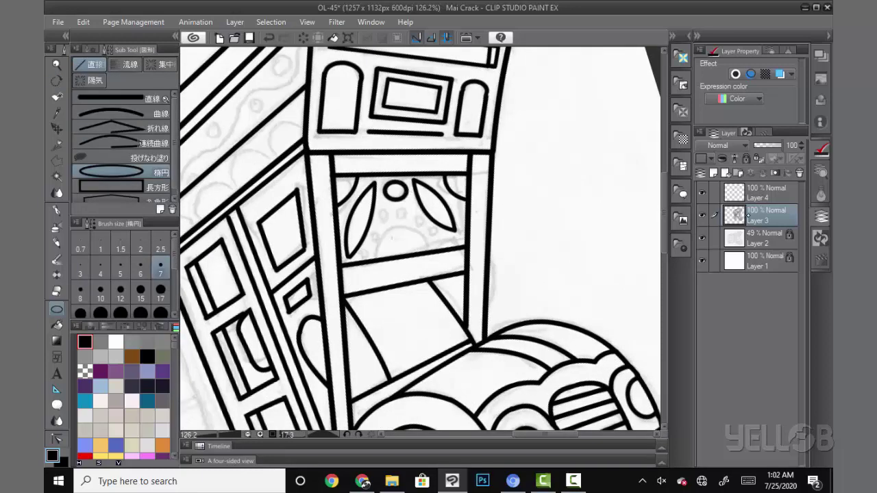
left_click(756, 192)
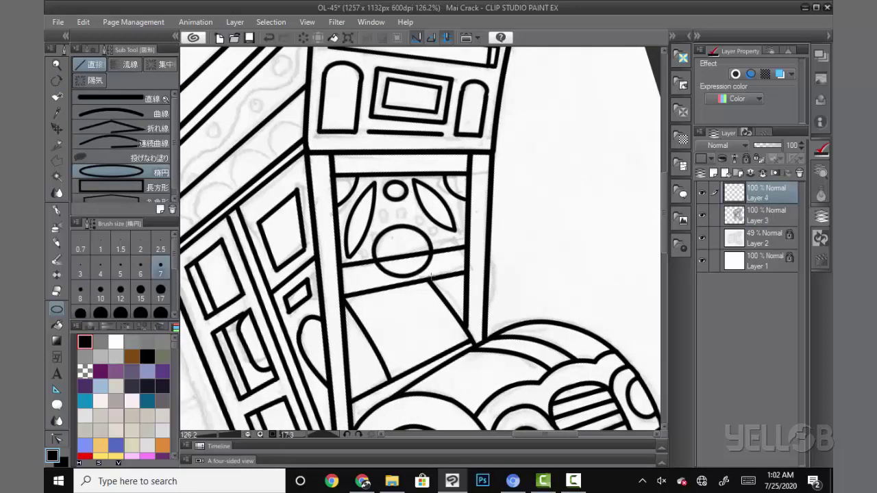
mouse_move(374, 226)
left_mouse_down()
mouse_move(435, 280)
mouse_move(525, 189)
left_mouse_up()
left_click_drag(445, 248, 437, 243)
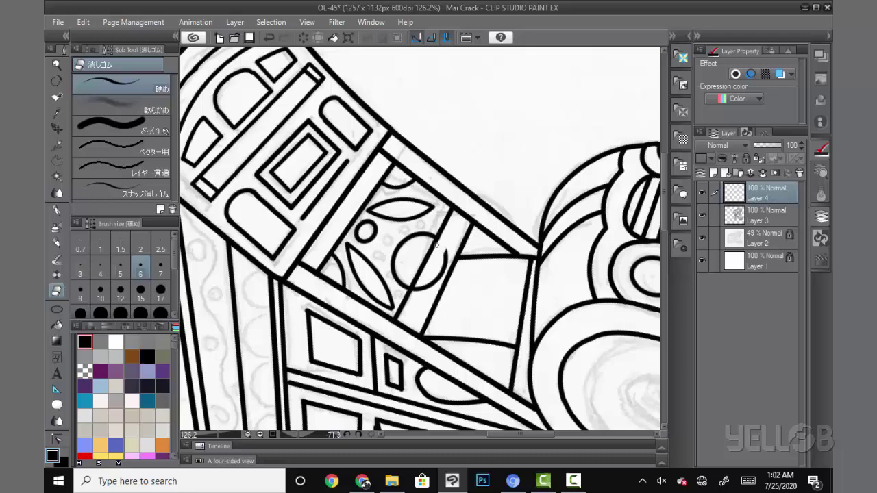
left_click_drag(414, 288, 435, 278)
Step: On new Layer 5, draw a small dot circle above the dome and duplicate it
key("u")
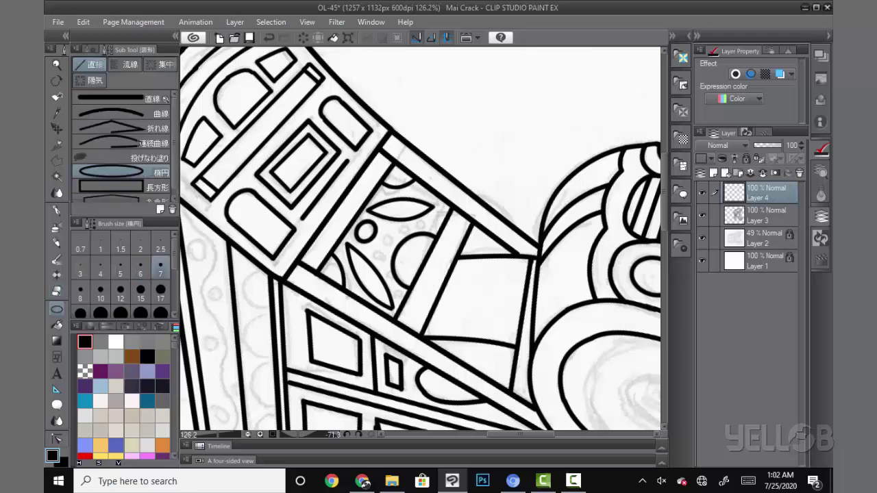
left_click(714, 173)
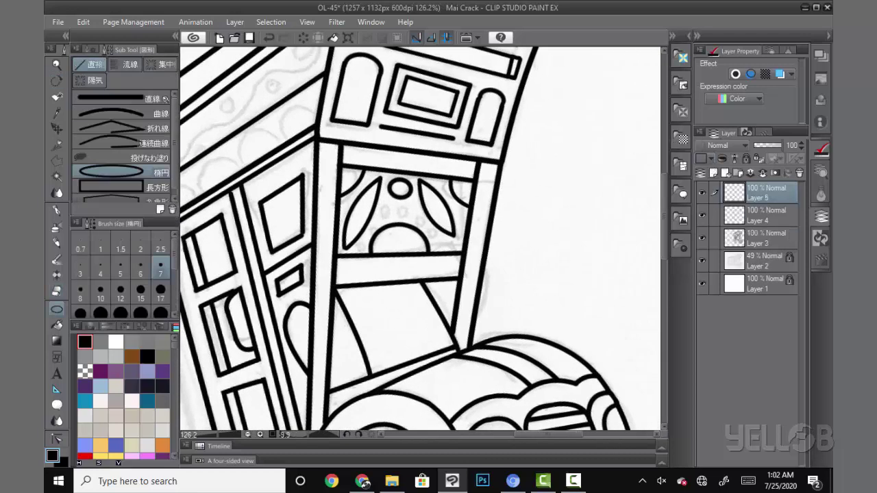
mouse_move(395, 207)
left_mouse_down()
mouse_move(421, 224)
mouse_move(388, 224)
mouse_move(366, 245)
mouse_move(442, 247)
mouse_move(435, 233)
mouse_move(377, 233)
left_mouse_up()
key("k")
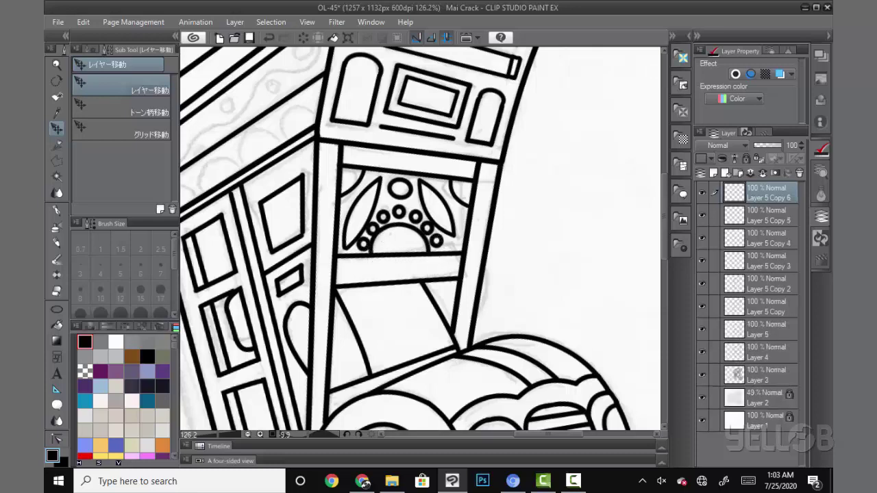
mouse_move(486, 257)
left_mouse_down()
mouse_move(487, 373)
mouse_move(524, 222)
mouse_move(556, 274)
left_mouse_up()
scroll(568, 222, "up", 2)
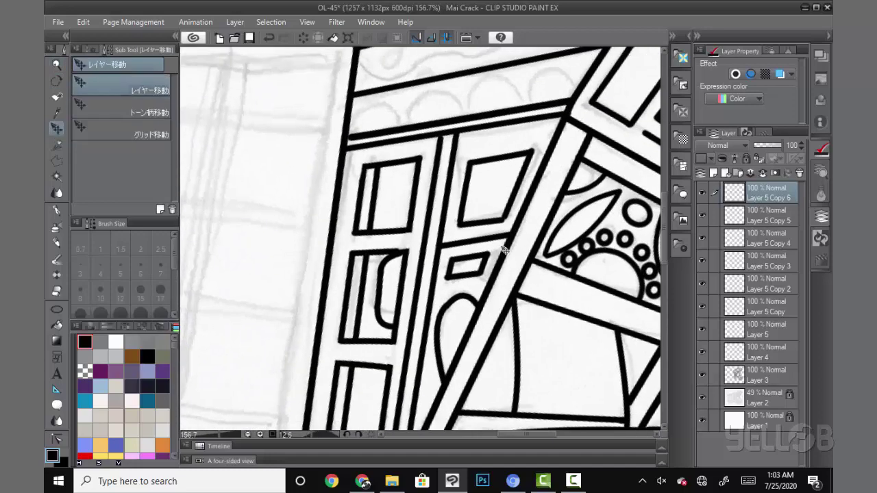
Step: On Layer 3, draw a wavy line along the roof canopy's top band
left_click_drag(504, 250, 517, 390)
key("e")
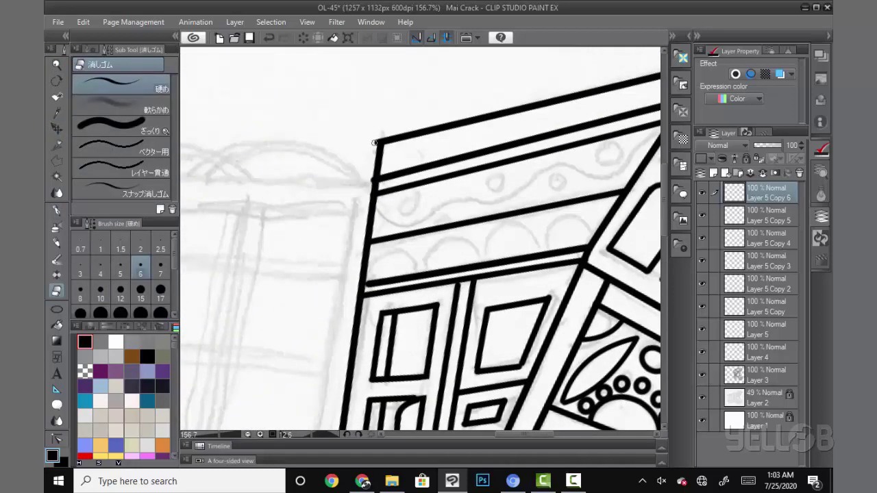
left_click(374, 150, "ctrl+shift")
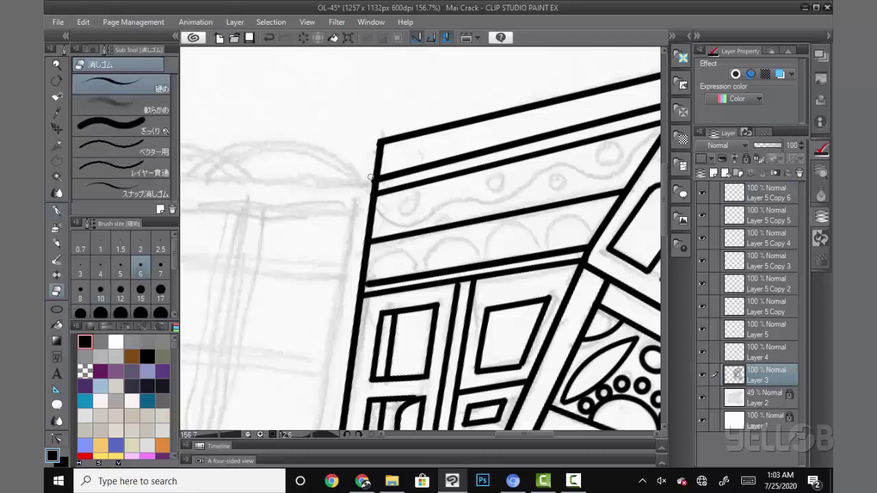
key("p")
scroll(370, 177, "down", 2)
left_click_drag(384, 206, 433, 306)
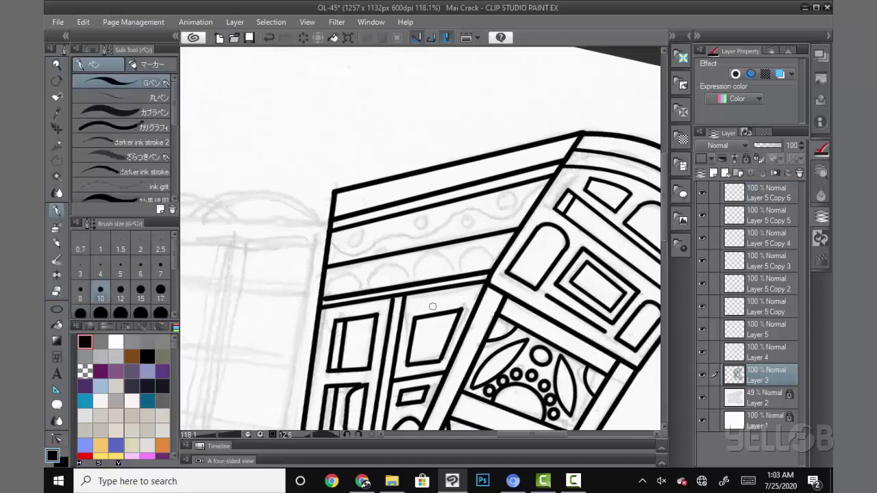
left_click(57, 308)
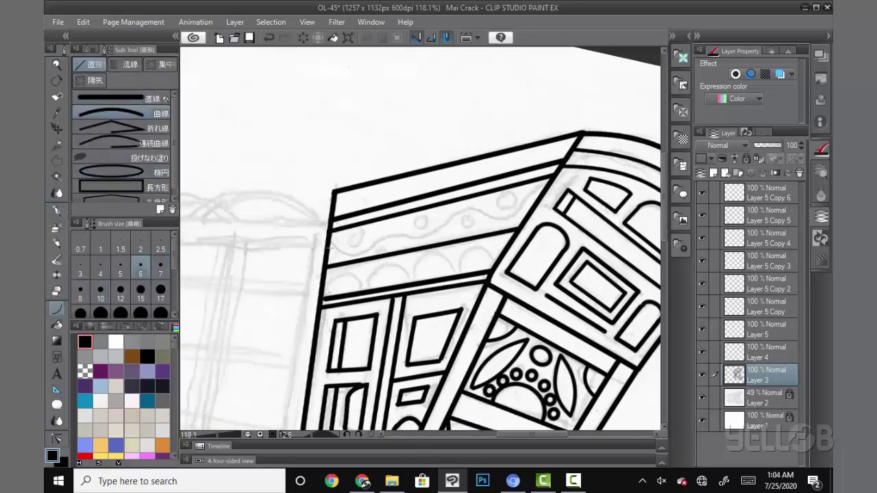
mouse_move(330, 248)
left_mouse_down()
mouse_move(488, 217)
mouse_move(509, 224)
left_mouse_up()
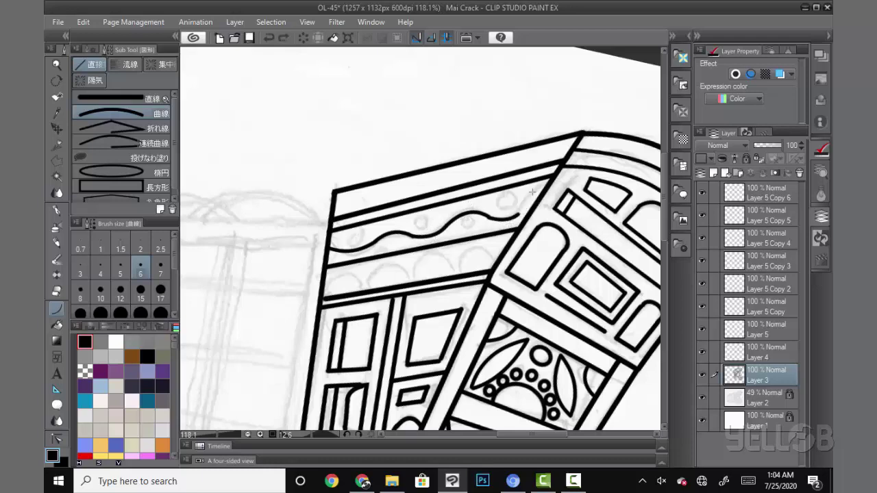
left_click(533, 201)
Step: On a new layer, place copies of the small circle along the wavy band
left_click(111, 172)
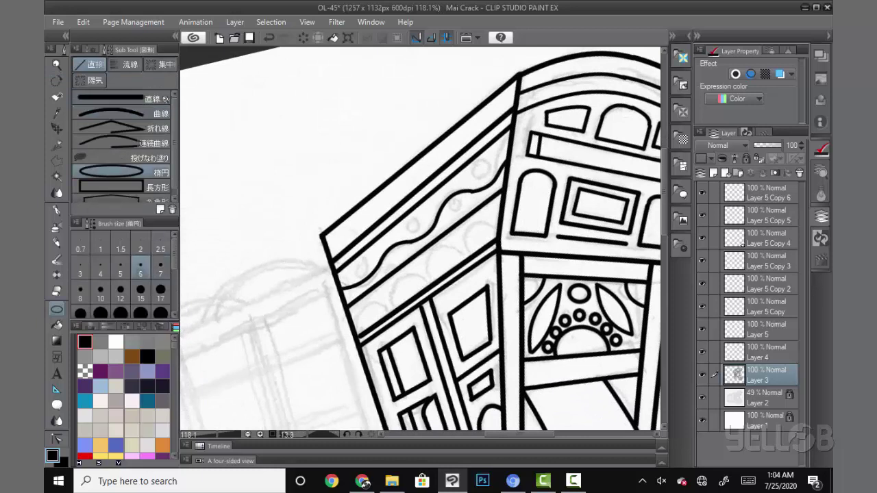
left_click(764, 193)
left_click(713, 173)
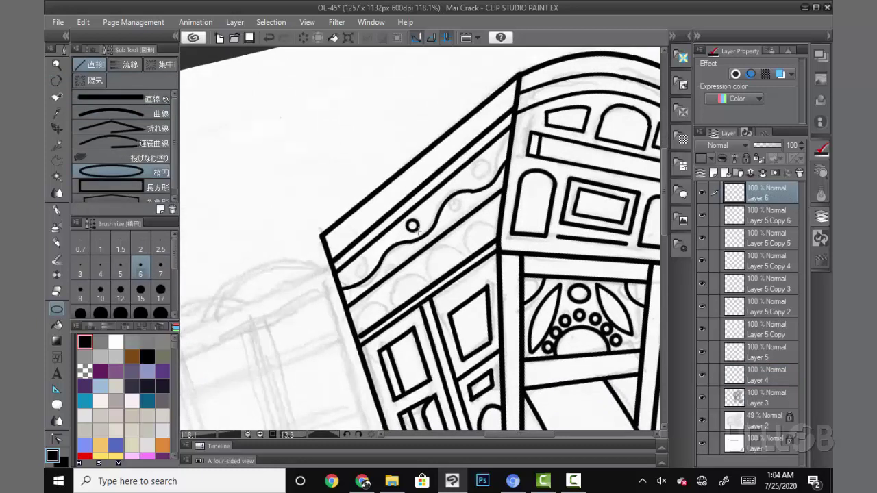
left_click(57, 128)
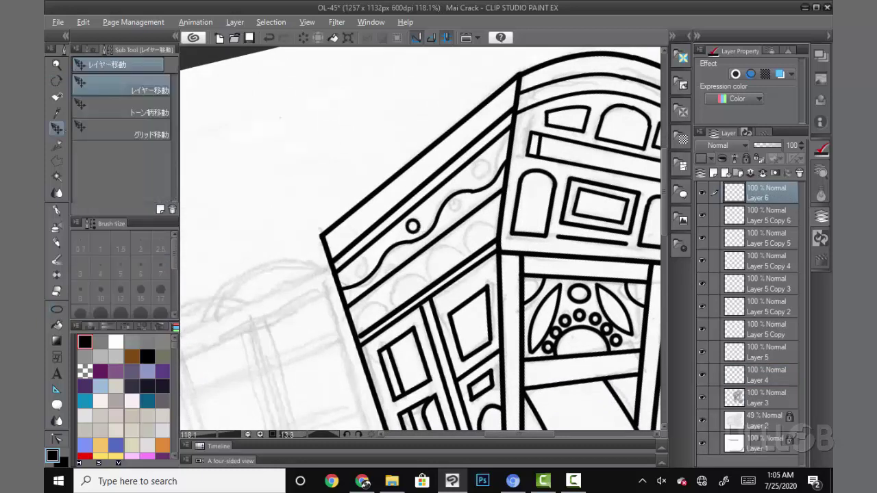
left_click_drag(418, 236, 363, 278)
mouse_move(418, 233)
left_mouse_down()
mouse_move(483, 179)
mouse_move(465, 218)
mouse_move(403, 265)
left_mouse_up()
key("u")
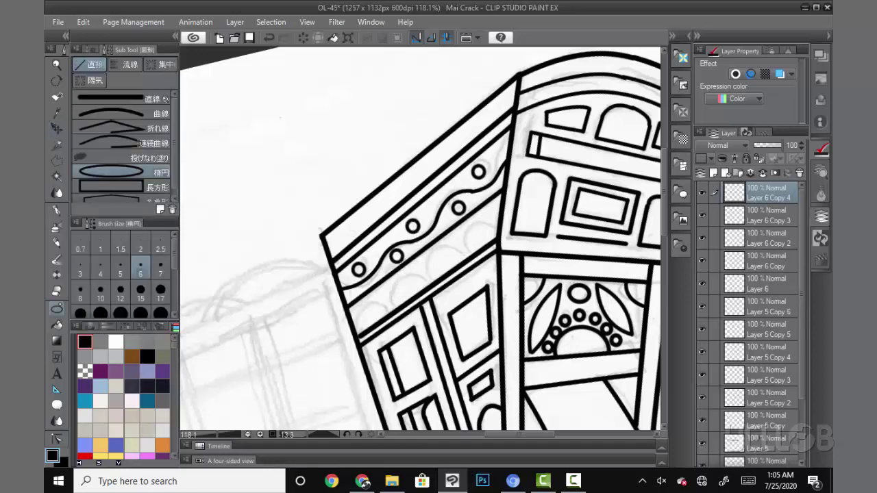
Step: Draw a larger circle, copy it into a row of four and merge the copies into Layer 7
left_click(712, 174)
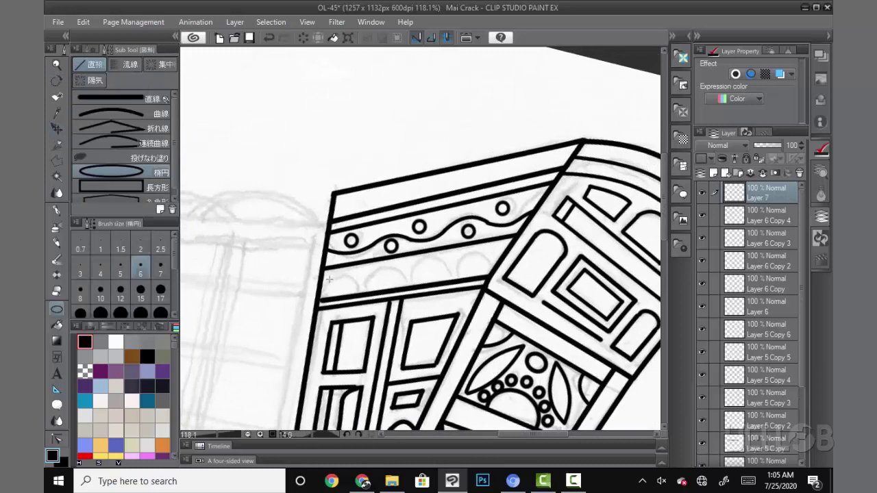
mouse_move(329, 281)
left_mouse_down()
mouse_move(361, 313)
mouse_move(483, 291)
left_mouse_up()
key("k")
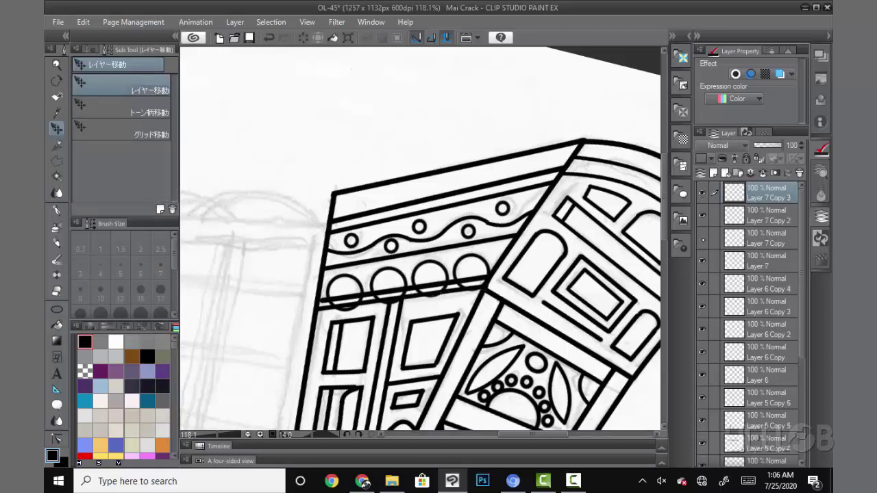
left_click(752, 236)
left_click_drag(405, 296, 443, 293)
left_click(767, 196)
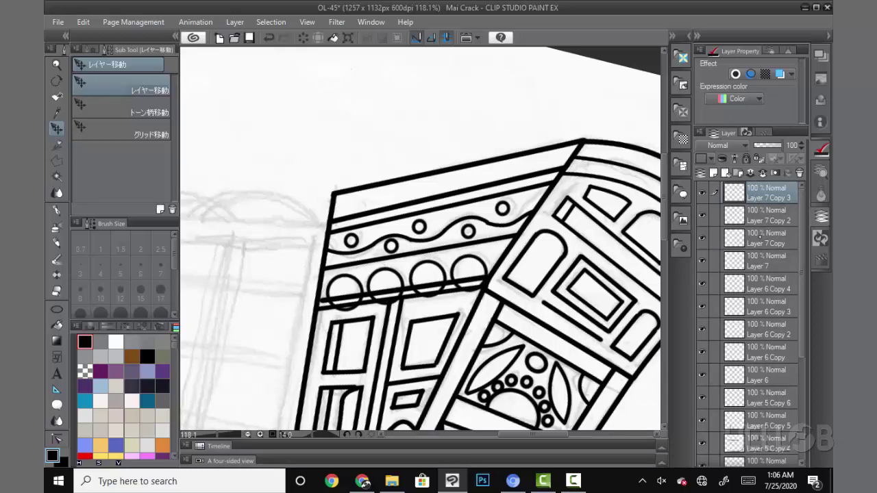
key("ctrl+e")
key("ctrl+e")
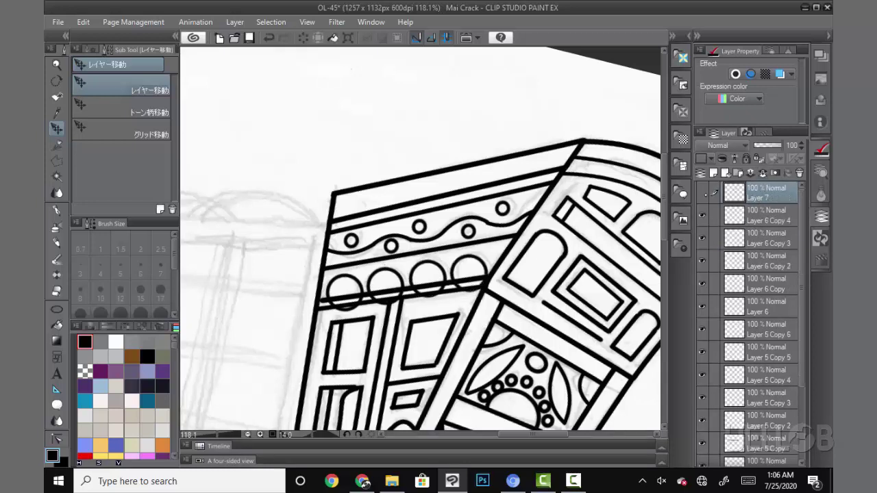
key("ctrl+e")
Step: Tint the circle layer blue and erase the lower halves of the roof circles
left_click_drag(480, 205, 617, 159)
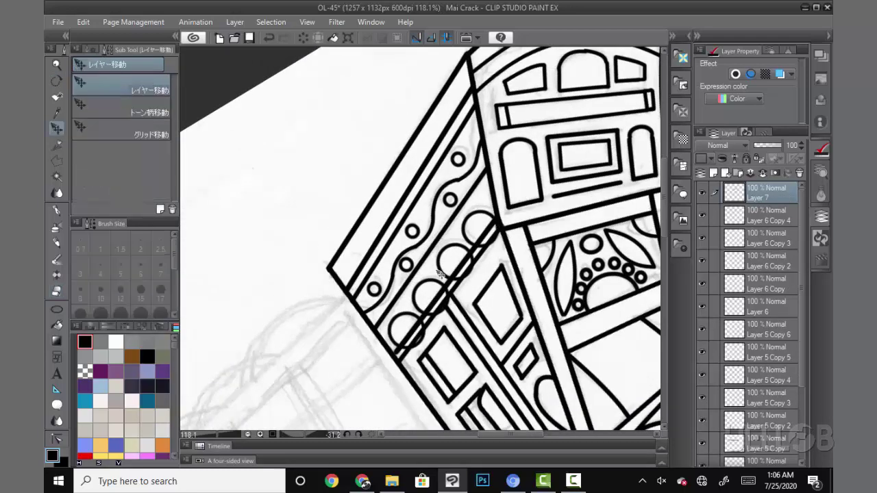
left_click(779, 73)
key("e")
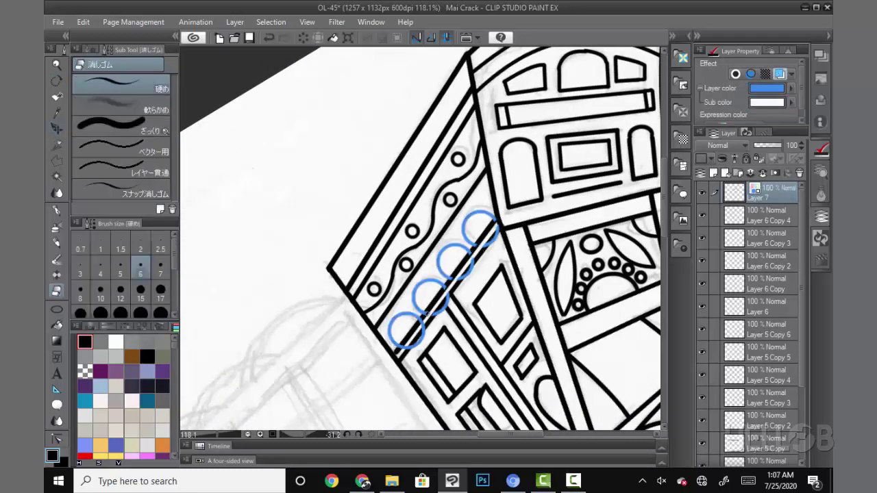
Step: Fill a thin polyline selection along the arches' base with black, then deselect
key("m")
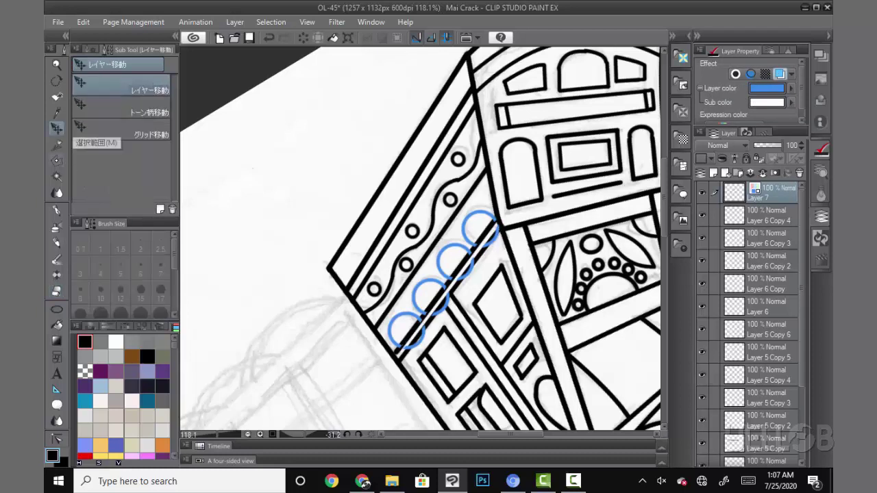
left_click(502, 216)
left_click(401, 353)
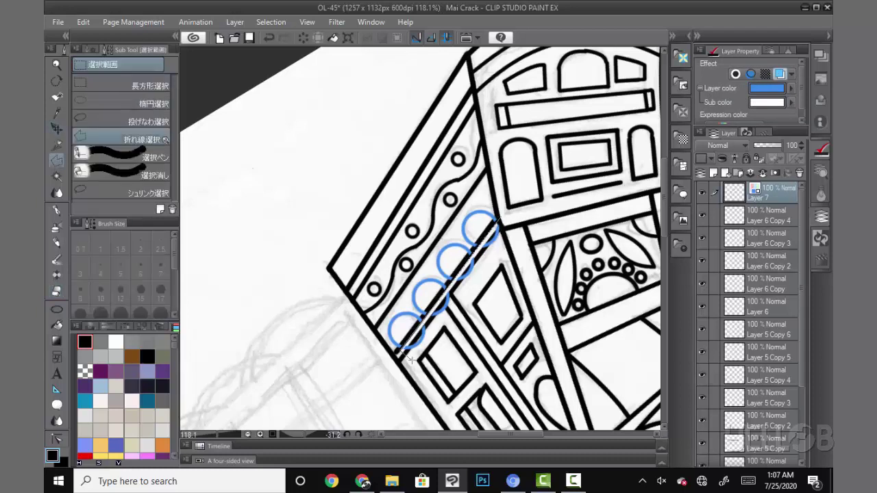
left_click(511, 221)
key("alt+BackSpace")
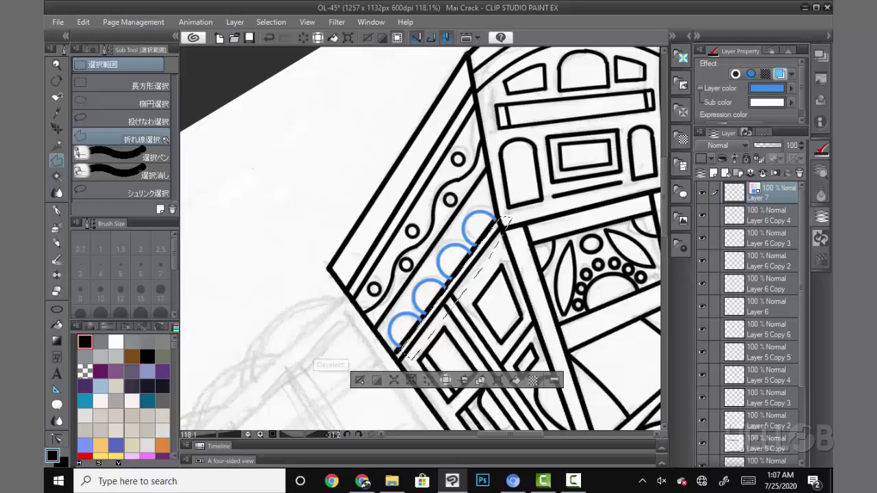
key("ctrl+d")
Step: Turn off the layer tint and zoom out to view the whole truck
left_click(778, 74)
scroll(414, 303, "down", 3)
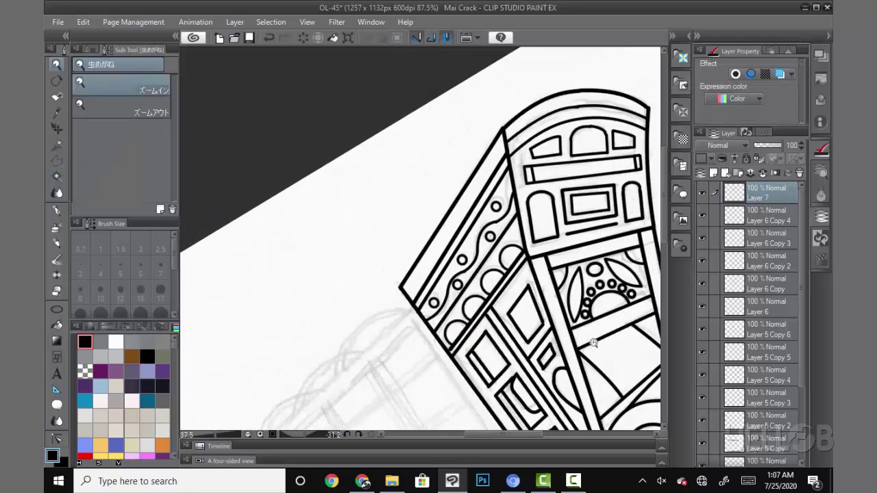
mouse_move(576, 322)
left_mouse_down()
mouse_move(414, 304)
mouse_move(500, 368)
mouse_move(532, 285)
left_mouse_up()
key("ctrl+space")
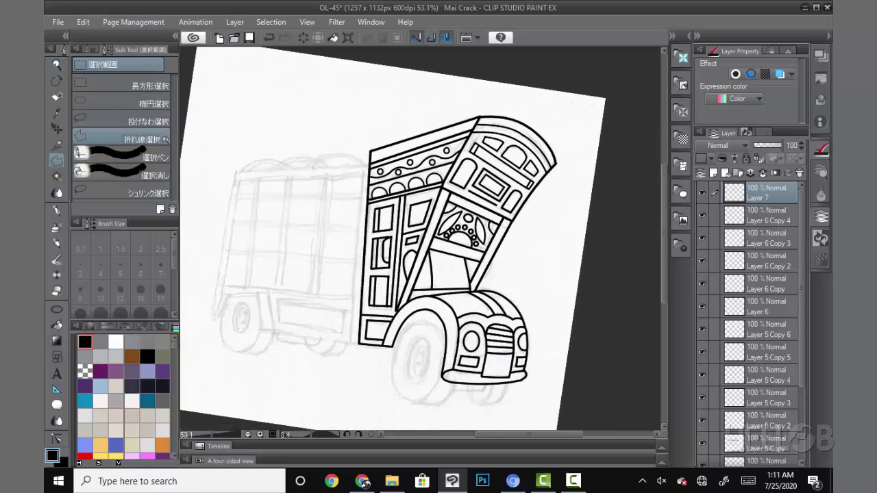
Step: Zoom toward the cargo box and start inking it with the Curve figure tool at size 8
key("ctrl+space")
left_click_drag(479, 335, 576, 334)
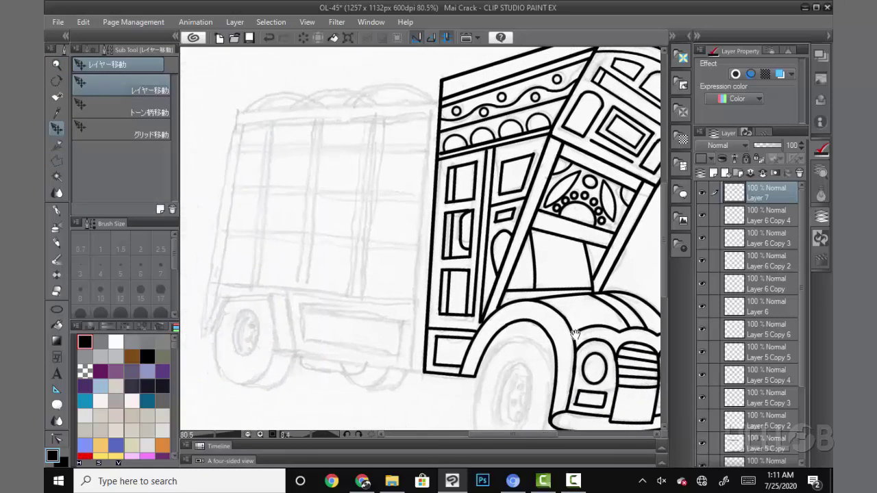
left_click(56, 309)
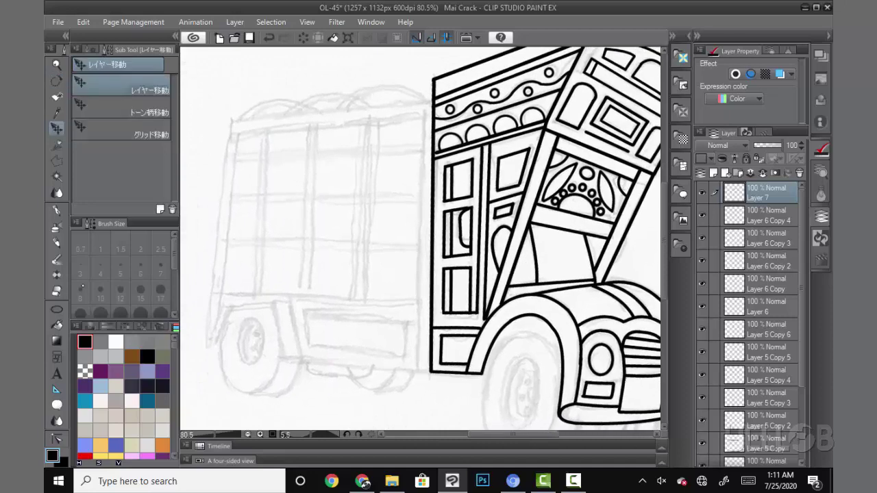
left_click(120, 113)
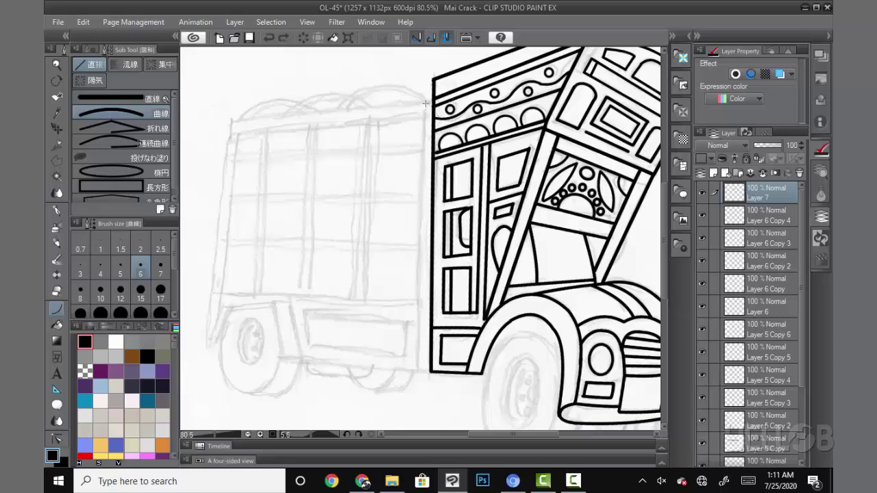
mouse_move(425, 104)
left_mouse_down()
mouse_move(420, 372)
mouse_move(493, 227)
mouse_move(348, 364)
left_mouse_up()
left_click(414, 360)
key("]")
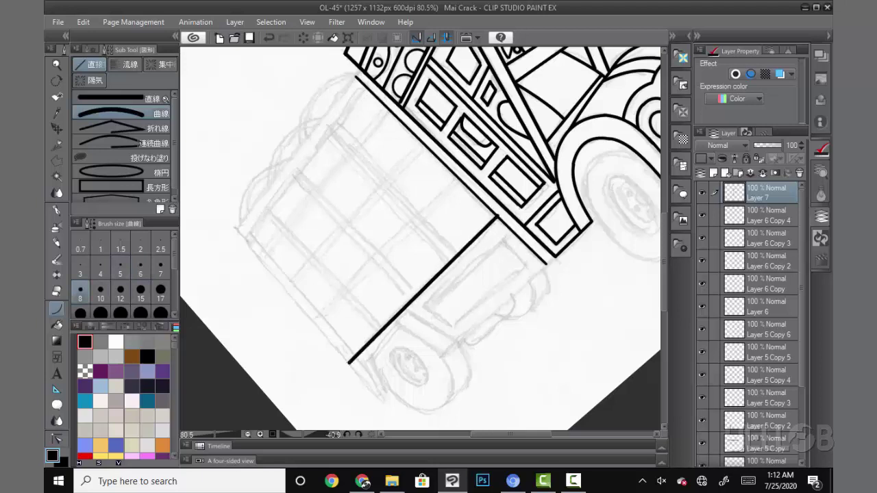
key("ctrl+z")
Step: Draw the cargo box's lower edge, doubled top edge and a parallel lower line
left_click_drag(496, 218, 355, 354)
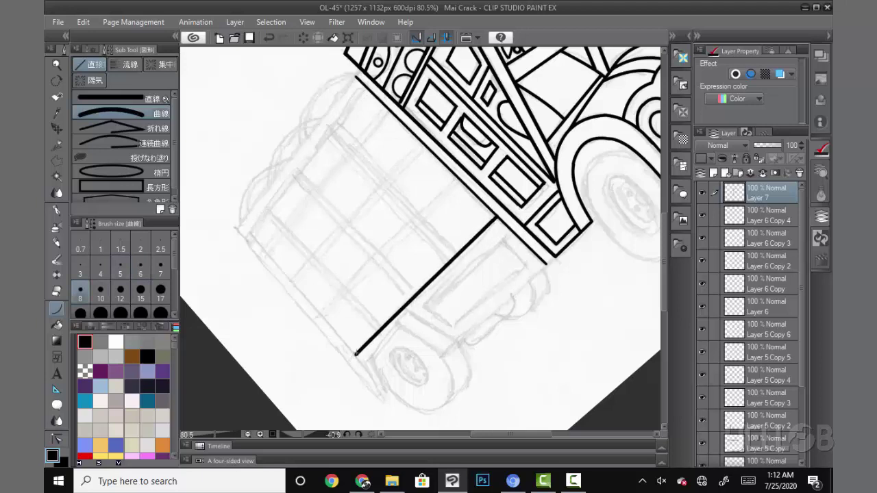
left_click_drag(356, 77, 239, 230)
left_click_drag(363, 86, 248, 237)
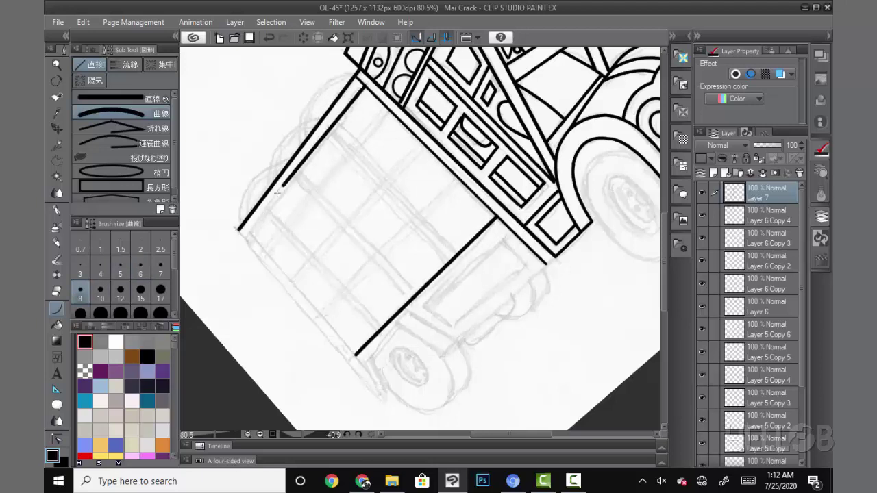
scroll(484, 274, "down", 2)
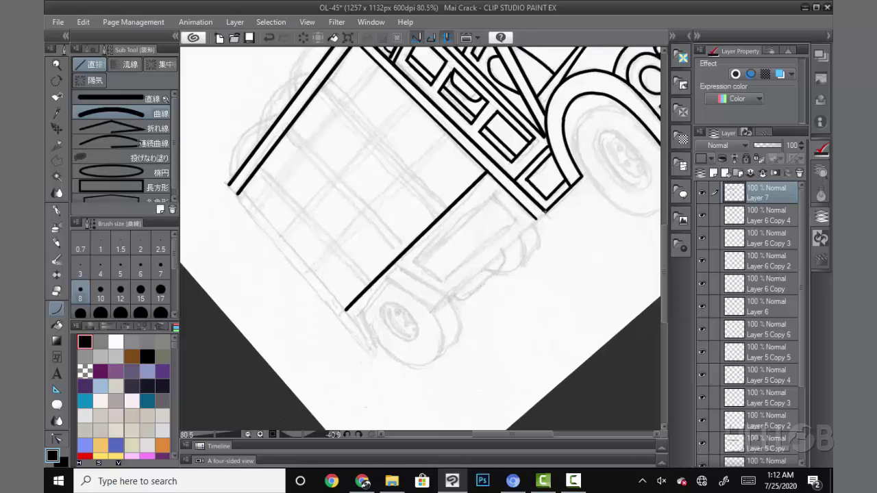
left_click_drag(548, 211, 448, 296)
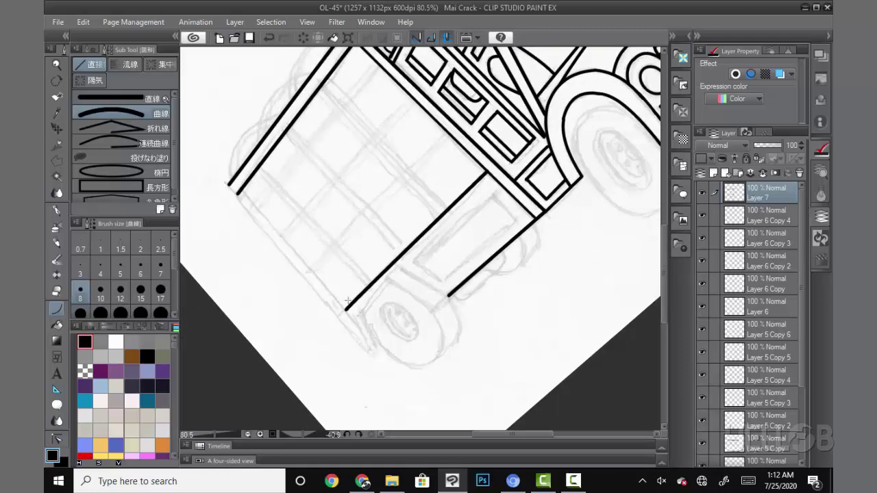
mouse_move(348, 302)
left_mouse_down()
mouse_move(407, 101)
mouse_move(263, 255)
mouse_move(255, 249)
left_mouse_up()
Step: At size 7, draw an inner frame line and four vertical slats across the cargo box
left_click(161, 267)
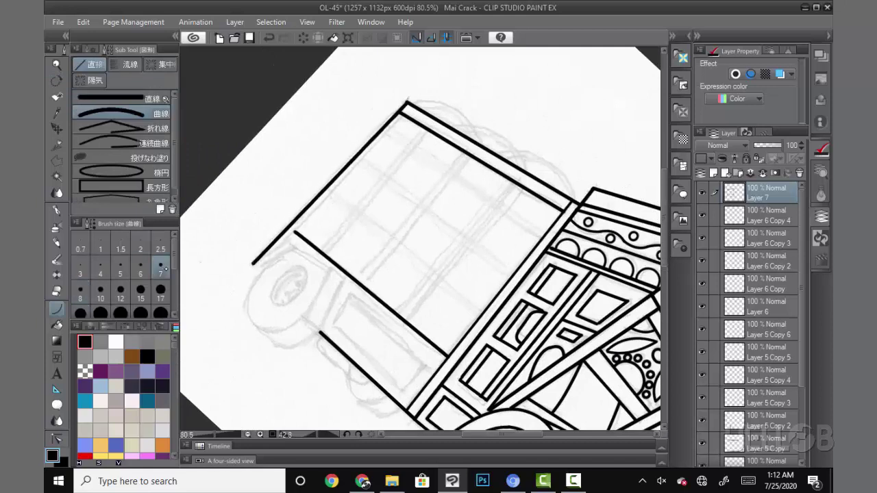
left_click_drag(405, 118, 295, 233)
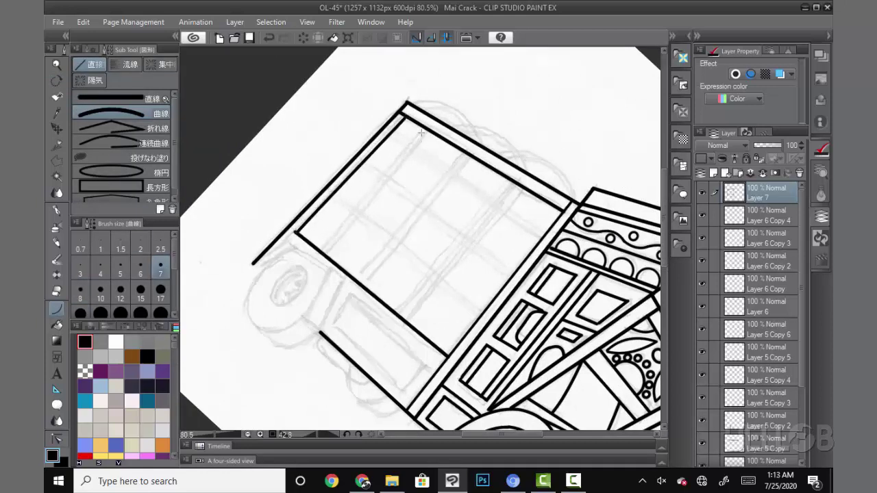
left_click_drag(425, 130, 318, 252)
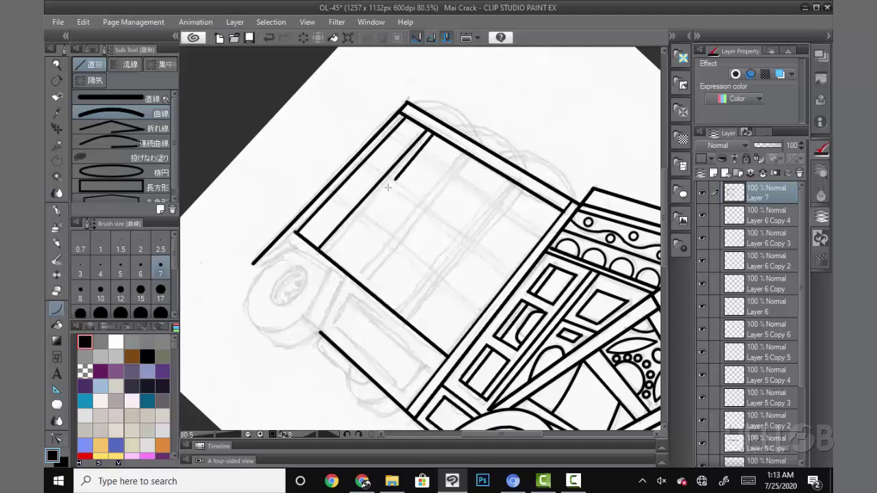
left_click_drag(433, 133, 325, 254)
left_click_drag(463, 154, 358, 283)
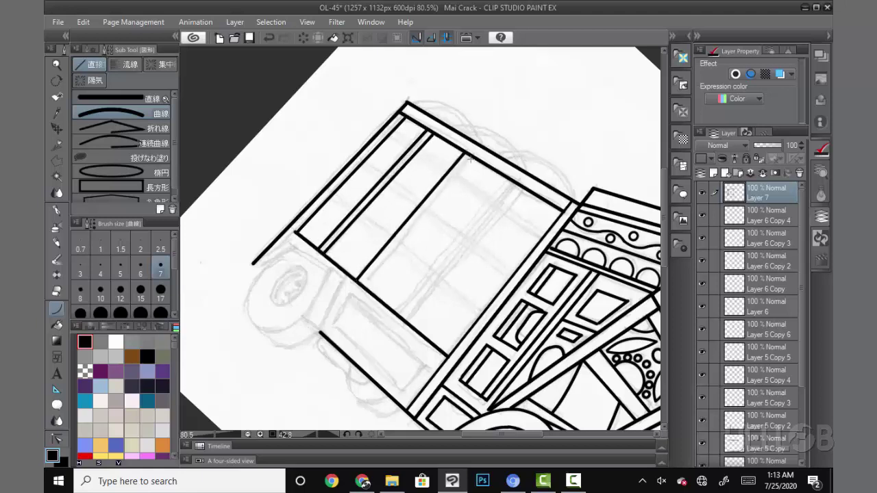
left_click_drag(472, 159, 362, 285)
left_click_drag(511, 180, 398, 313)
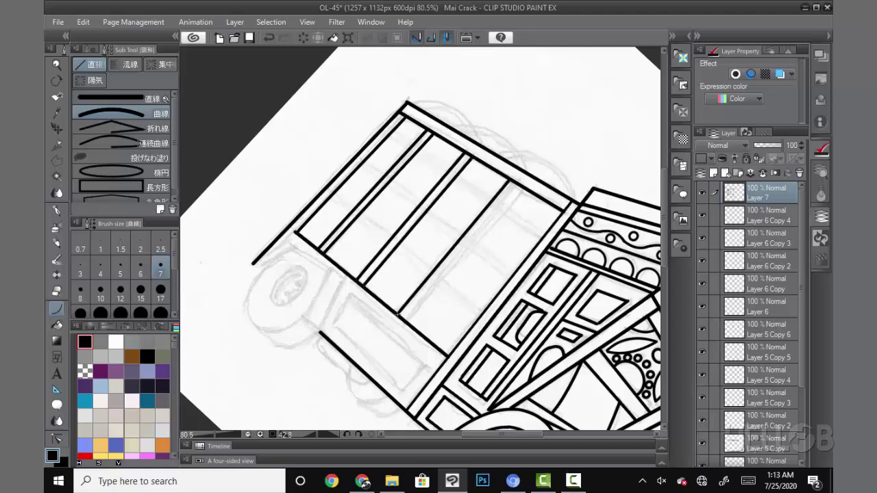
left_click_drag(519, 185, 404, 319)
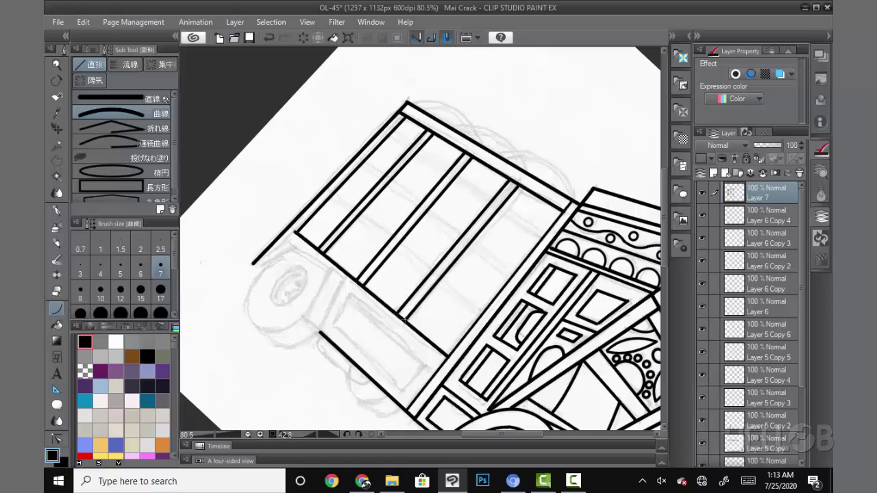
left_click_drag(560, 347, 570, 207)
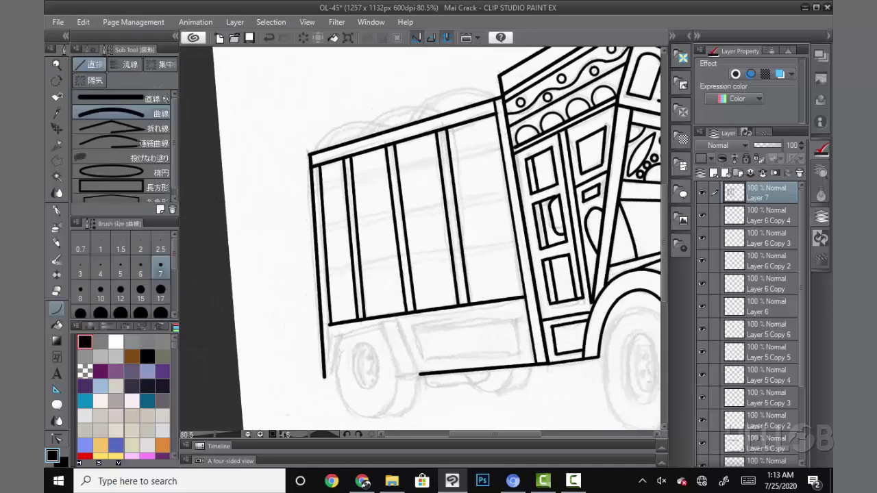
Step: On a new blue-tinted layer, draw three paired crossbars across the slats and erase overlaps
left_click(713, 173)
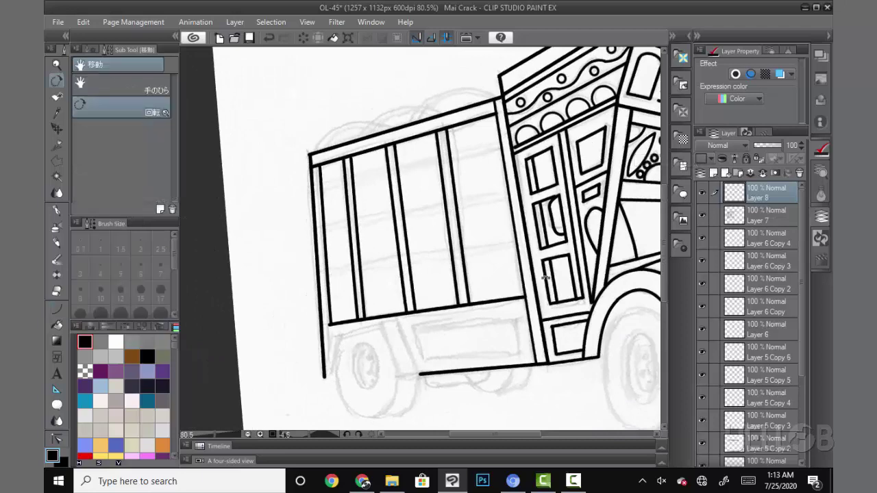
left_click_drag(419, 114, 313, 264)
left_click_drag(385, 163, 329, 220)
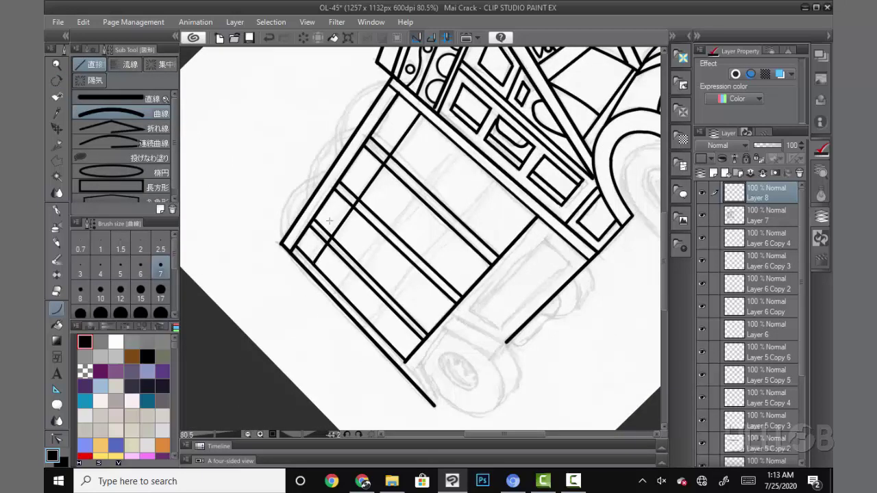
left_click(780, 74)
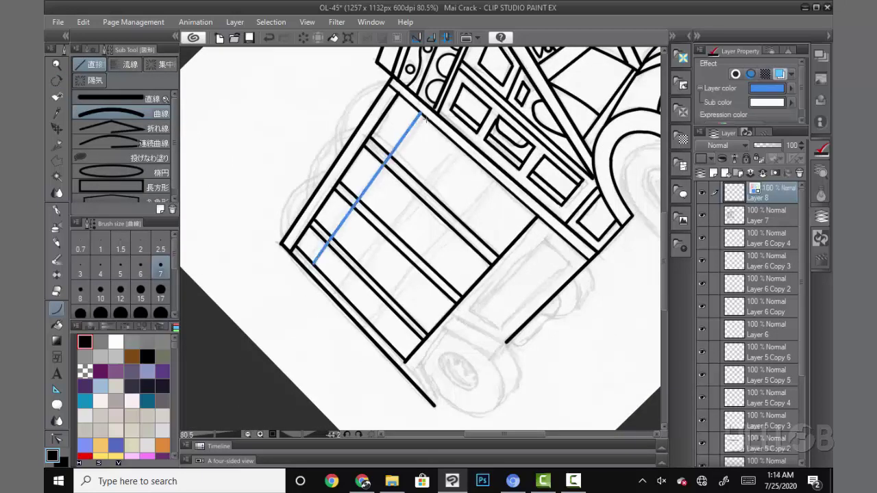
left_click_drag(425, 116, 316, 268)
left_click_drag(459, 148, 340, 284)
left_click_drag(463, 150, 341, 295)
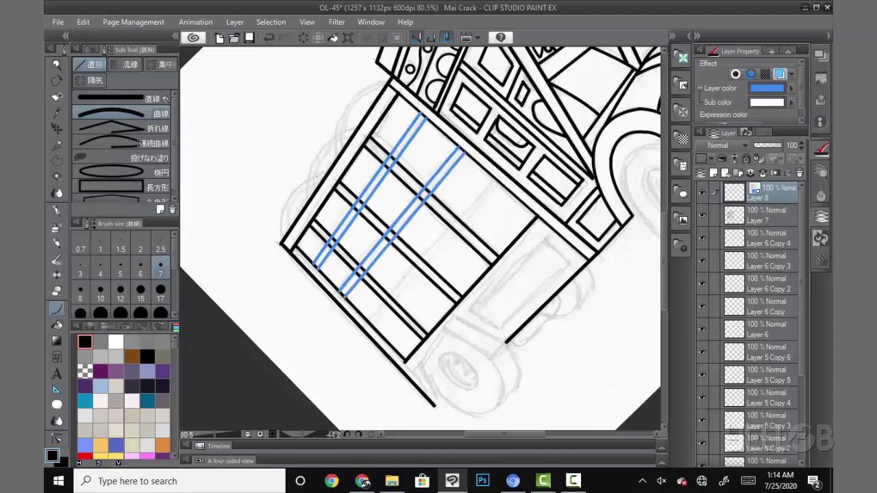
mouse_move(495, 182)
left_mouse_down()
mouse_move(372, 319)
mouse_move(433, 251)
left_mouse_up()
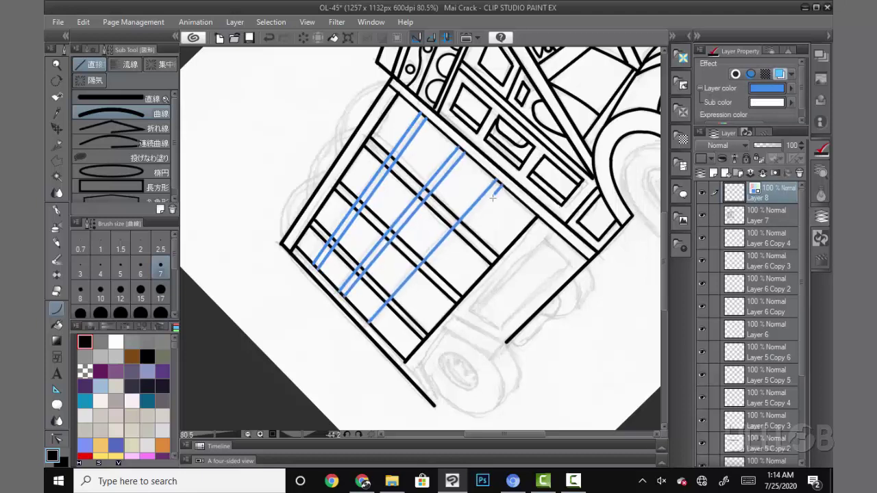
left_click_drag(499, 183, 375, 324)
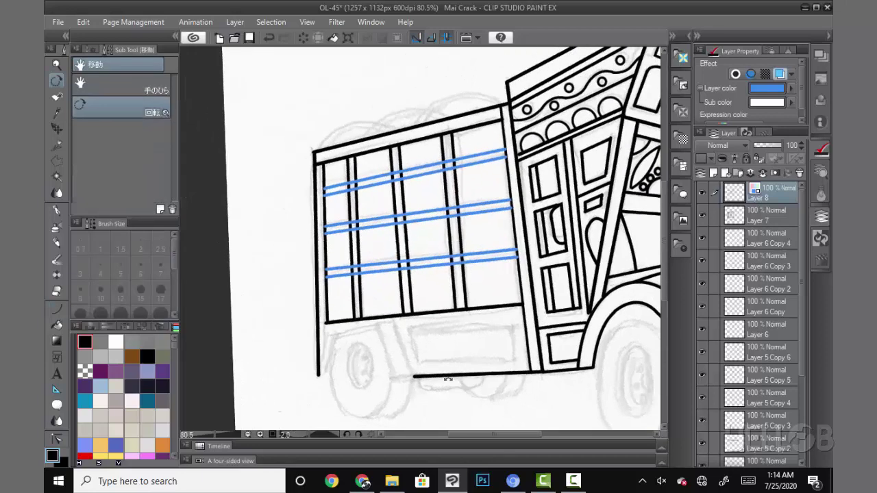
key("e")
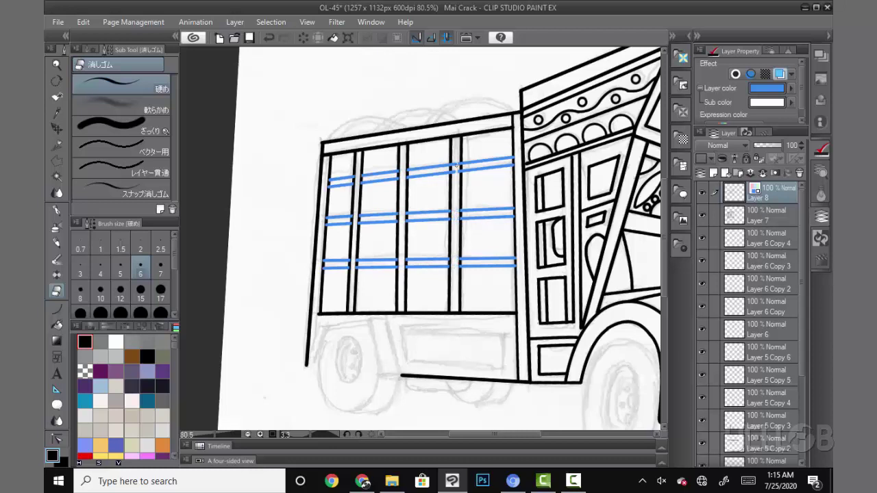
Step: Turn off the layer tint and draw the rectangular panel beneath the cargo bed
key("u")
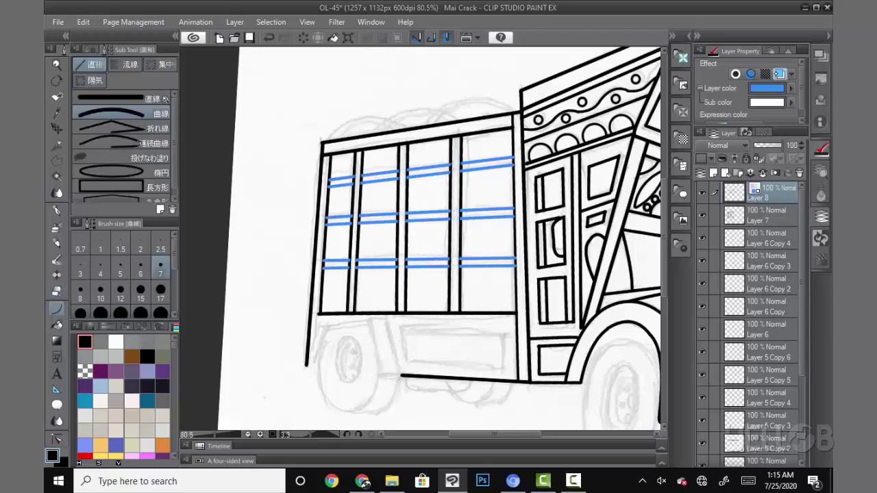
left_click(779, 73)
mouse_move(479, 205)
left_mouse_down()
mouse_move(411, 287)
mouse_move(480, 254)
left_mouse_up()
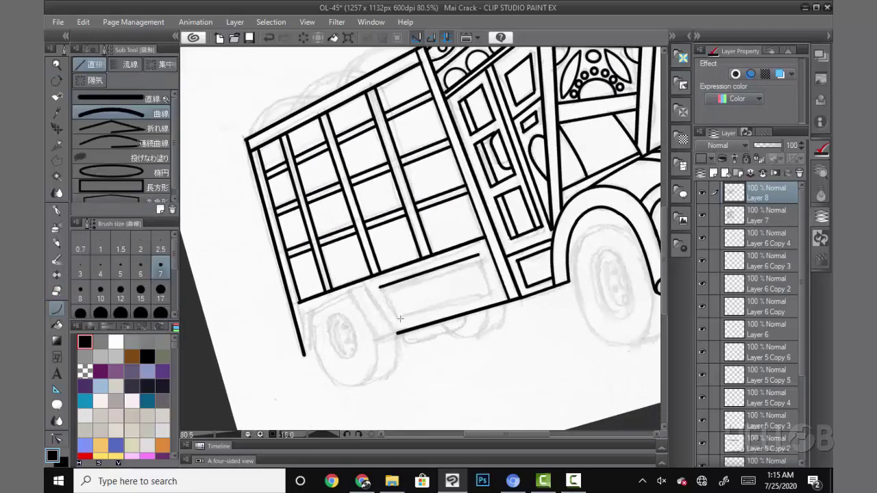
left_click_drag(400, 318, 492, 291)
left_click_drag(480, 255, 494, 293)
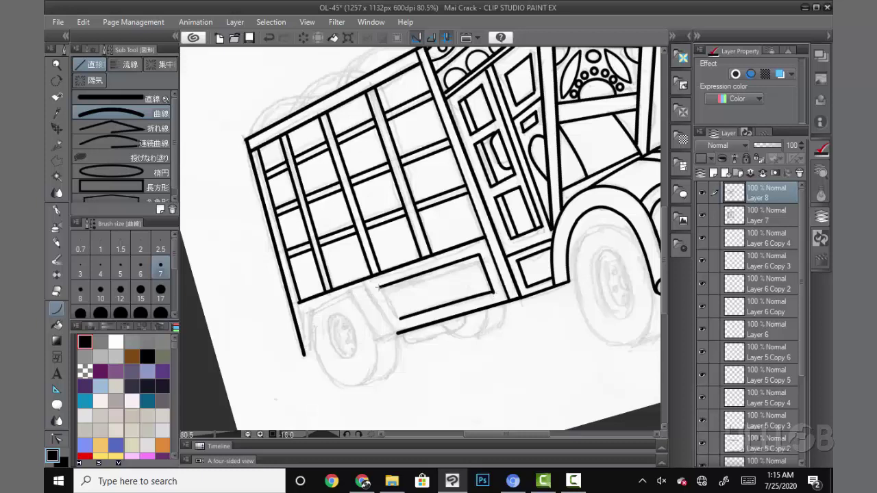
left_click_drag(378, 288, 399, 318)
key("e")
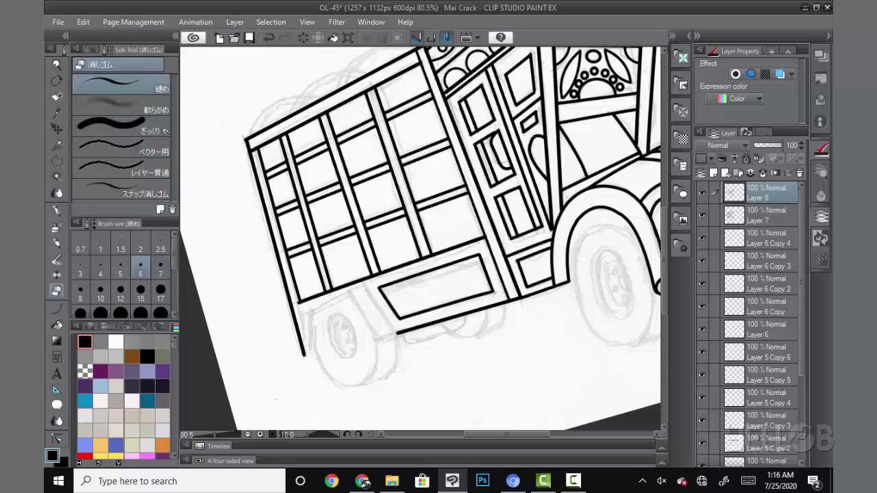
key("u")
Step: Draw a doubled rear post and slanted bracket, then level the view on the truck's front
left_click_drag(306, 313, 302, 352)
left_click_drag(314, 315, 311, 352)
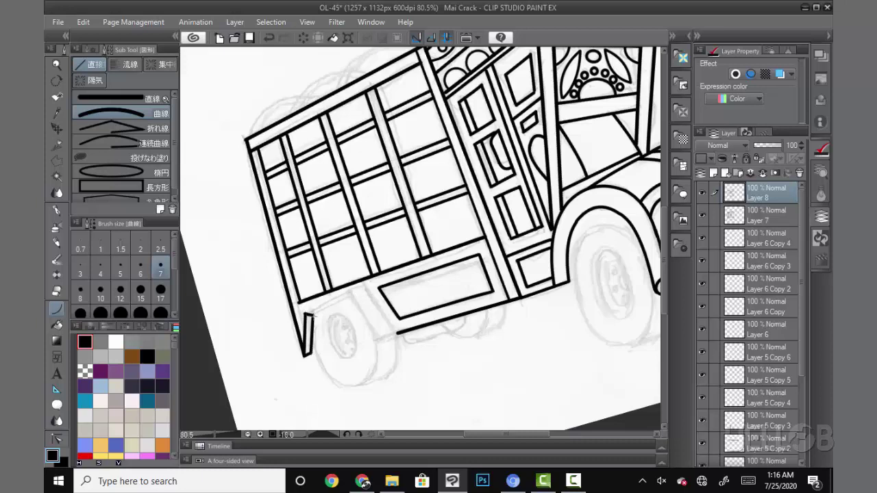
mouse_move(309, 315)
left_mouse_down()
mouse_move(351, 294)
mouse_move(377, 337)
left_mouse_up()
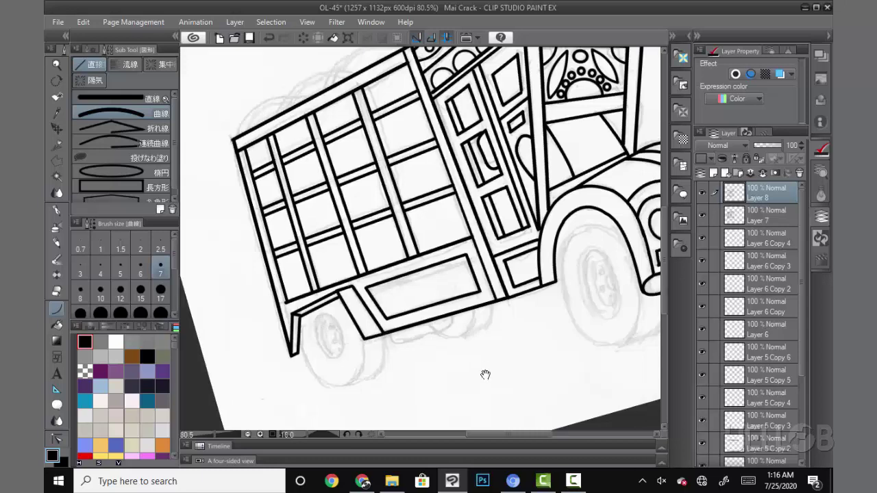
scroll(479, 357, "right", 5)
left_click_drag(493, 349, 525, 346)
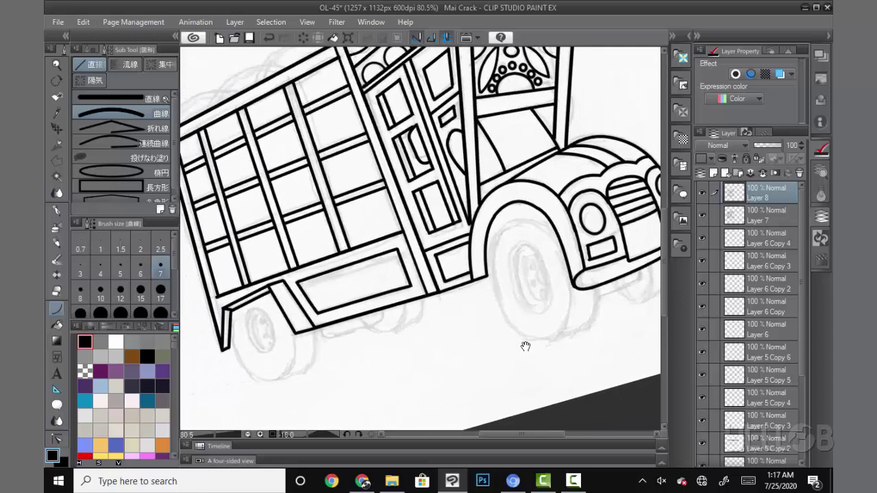
left_click_drag(574, 327, 545, 363)
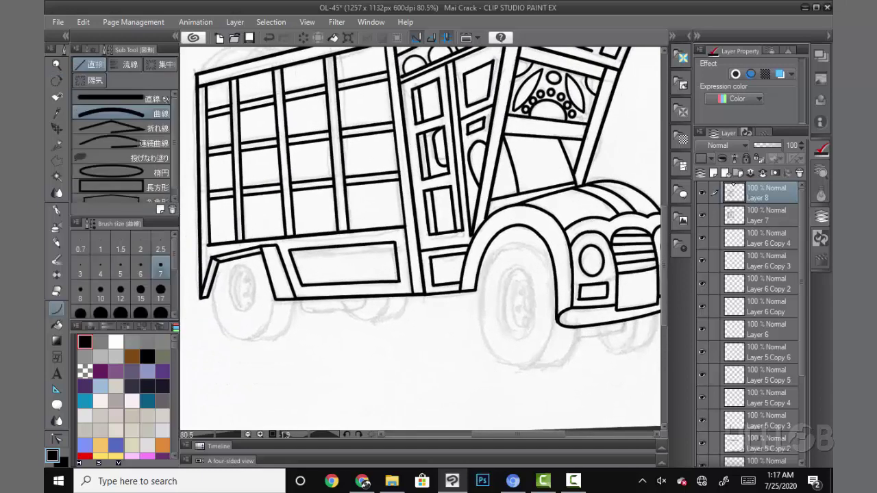
Step: On a new layer, draw the front tyre ellipse at size 8
key("ctrl+shift+n")
left_click(111, 172)
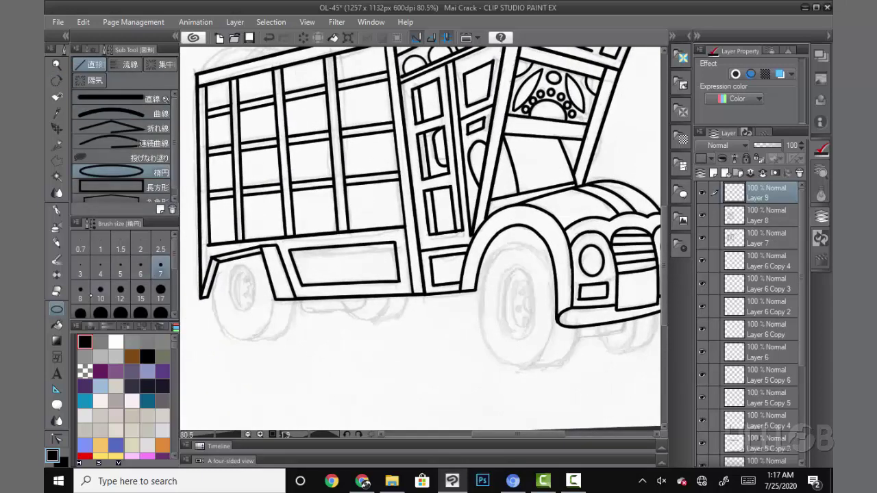
left_click(80, 289)
mouse_move(485, 247)
left_mouse_down()
mouse_move(562, 362)
mouse_move(520, 356)
left_mouse_up()
key("k")
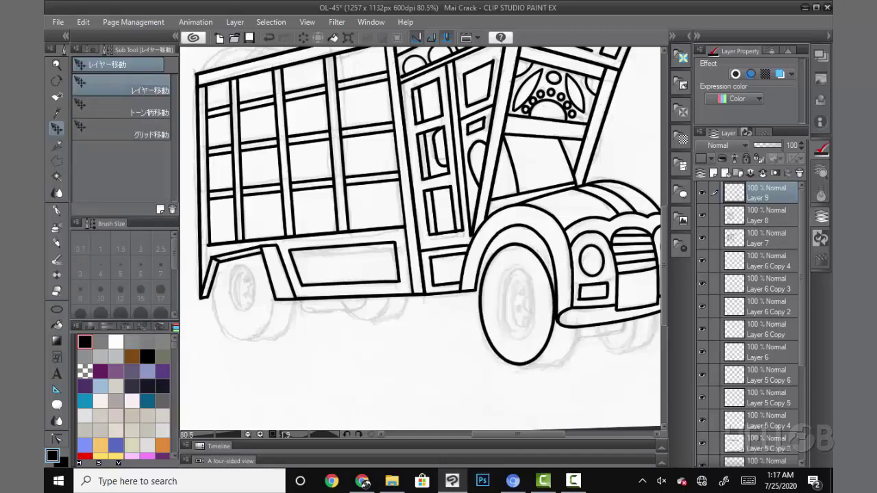
Step: Draw the hub ellipse on a new layer, duplicate it slightly right, and erase the overlap
left_click(56, 309)
left_click(713, 174)
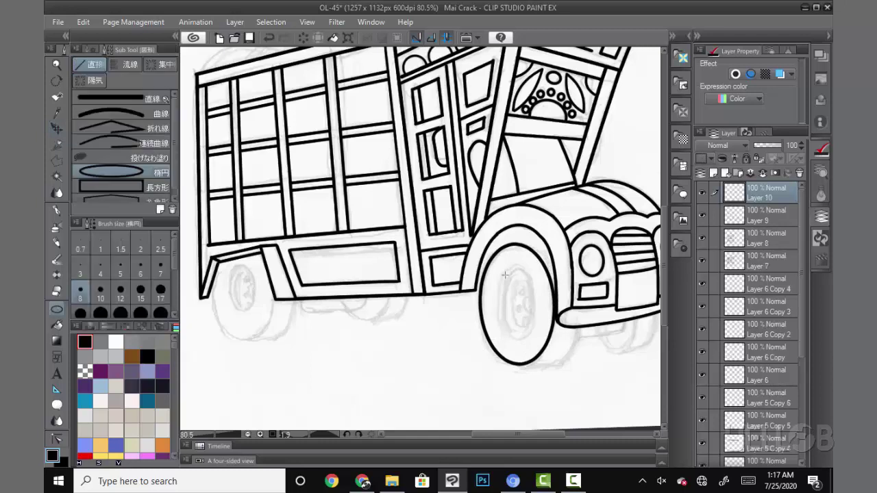
mouse_move(498, 267)
left_mouse_down()
mouse_move(526, 328)
mouse_move(518, 322)
left_mouse_up()
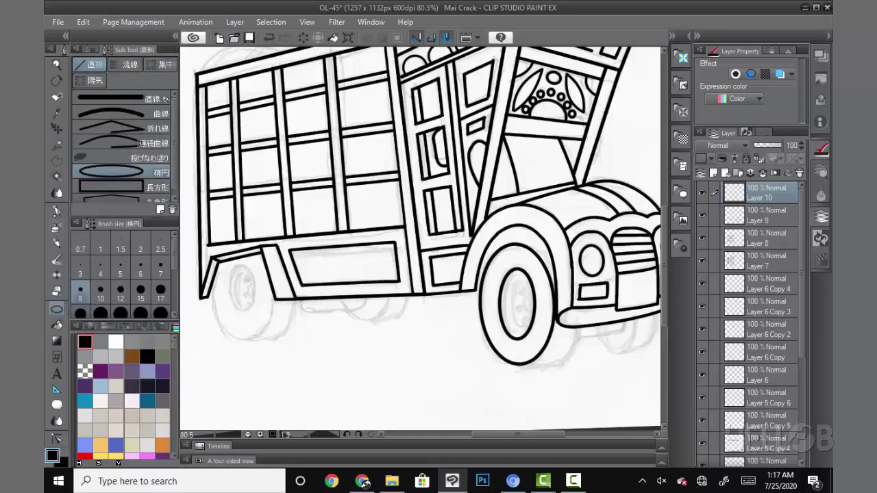
key("k")
left_click_drag(524, 354, 539, 354)
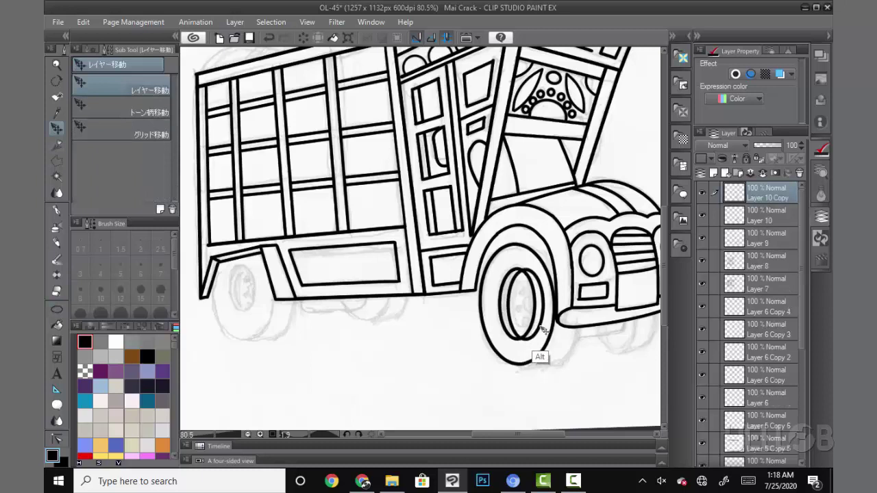
left_click(780, 73)
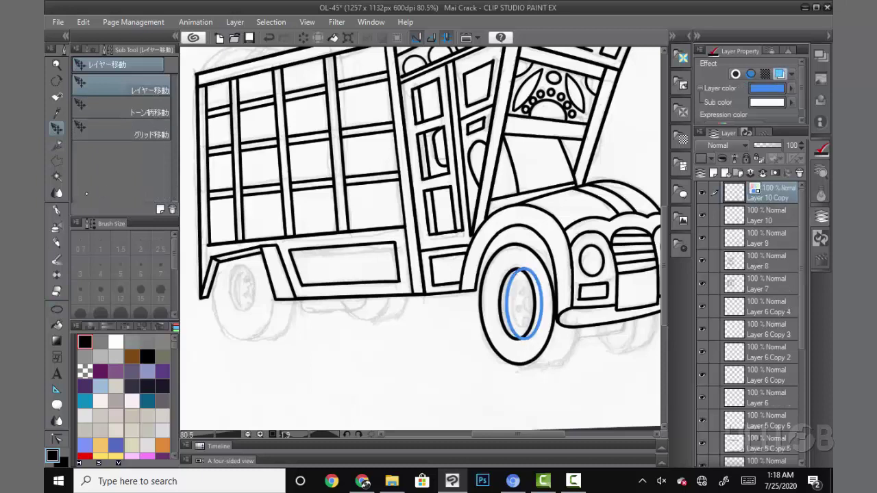
key("e")
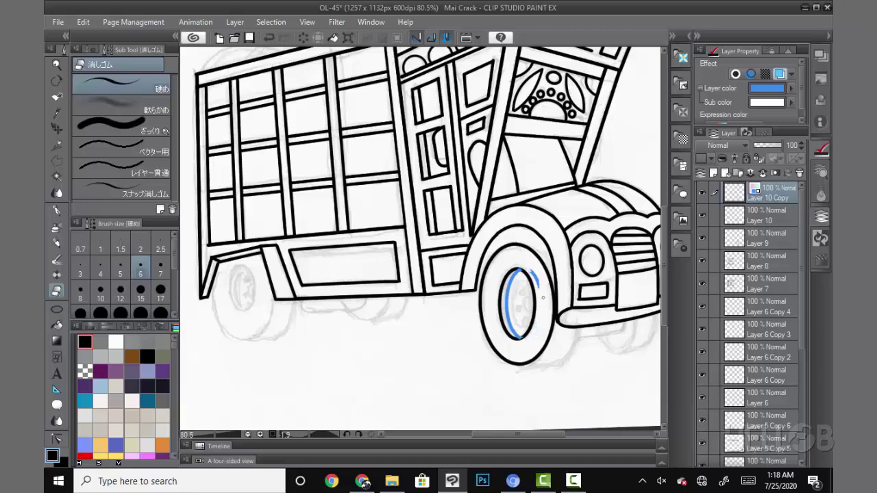
key("k")
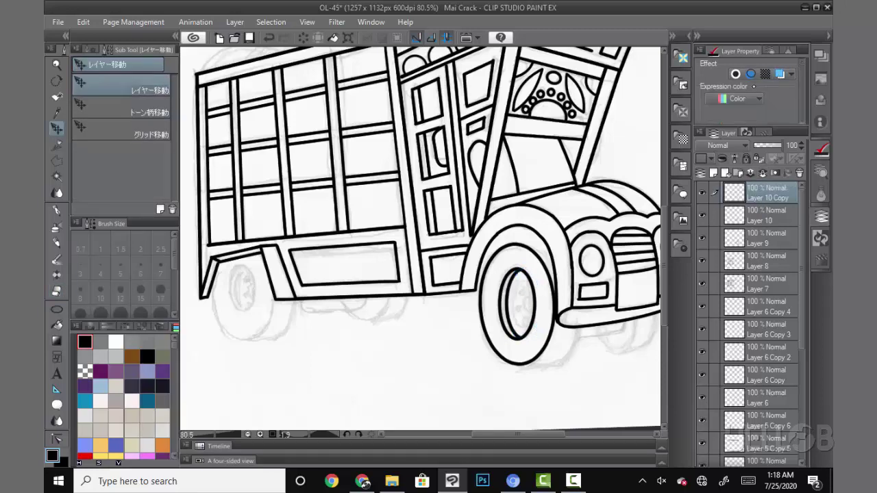
scroll(566, 336, "up", 3)
Step: Draw curved rim arcs inside the front wheel hub
left_click(117, 113)
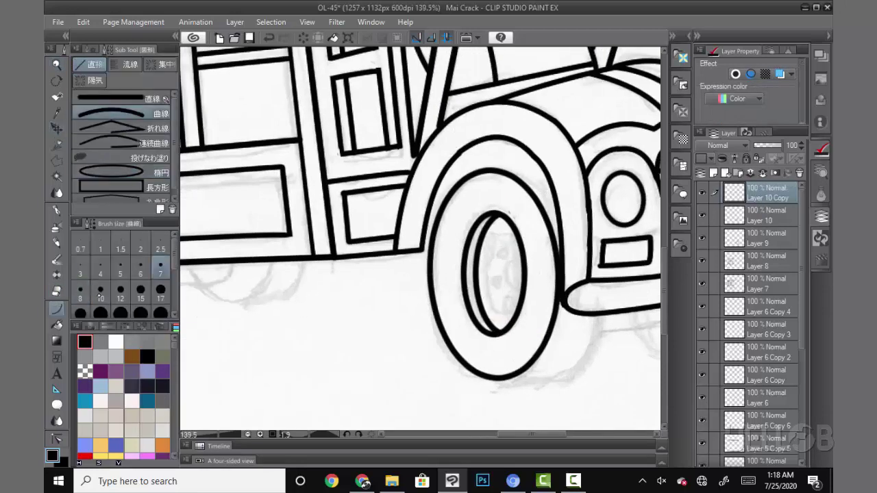
left_click_drag(509, 227, 491, 245)
left_click_drag(493, 306, 503, 323)
left_click_drag(493, 242, 493, 306)
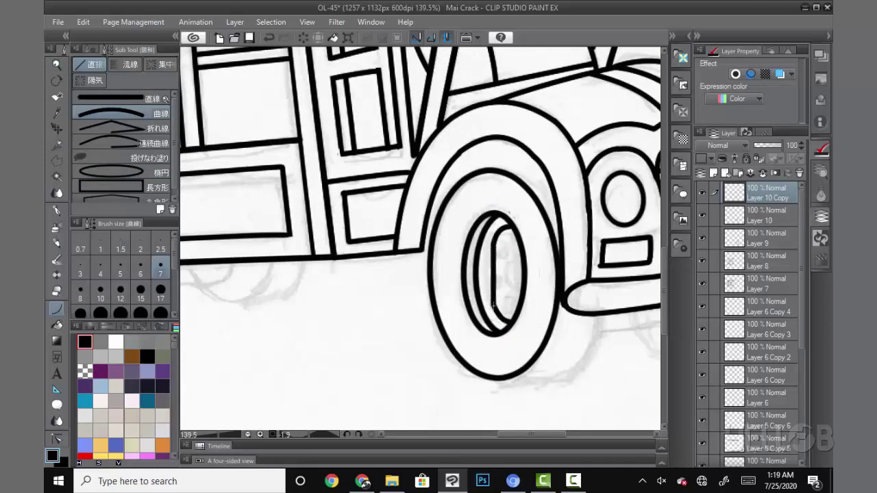
left_click(481, 271)
Step: On a new layer, draw and duplicate bolt ellipses around the hub, erasing overlaps
left_click(109, 172)
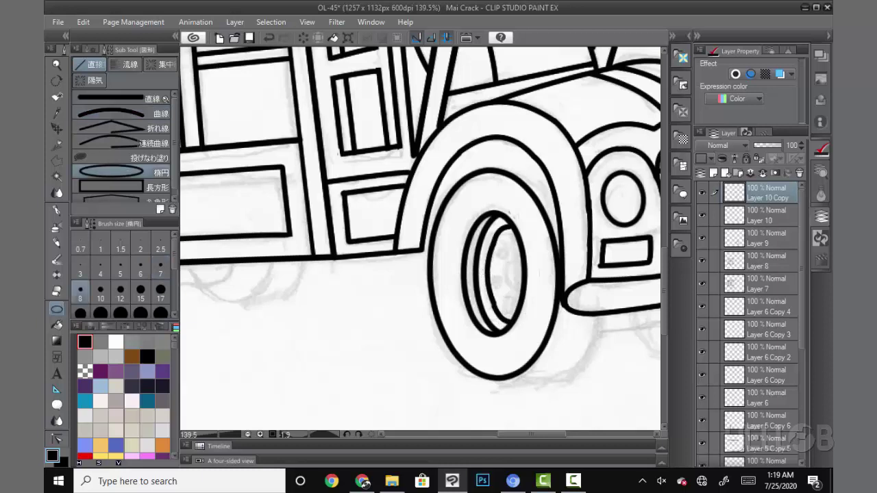
left_click(713, 172)
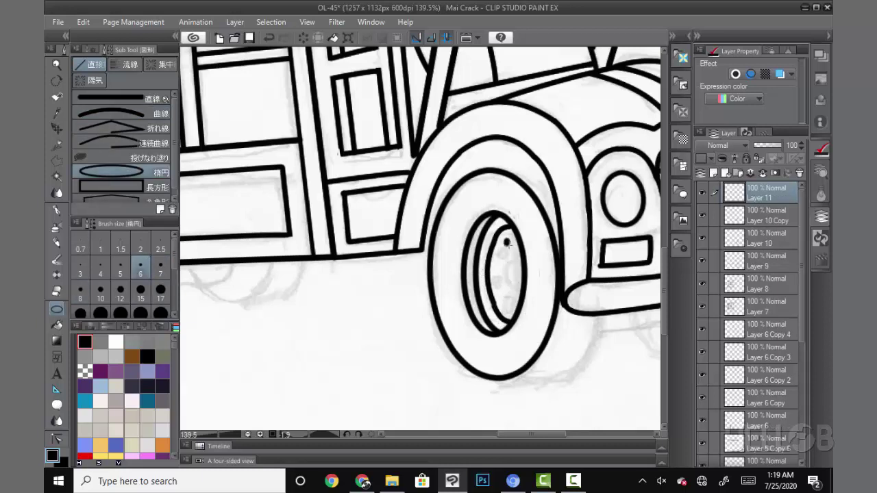
mouse_move(506, 242)
left_mouse_down()
mouse_move(514, 251)
mouse_move(506, 300)
mouse_move(517, 316)
left_mouse_up()
key("k")
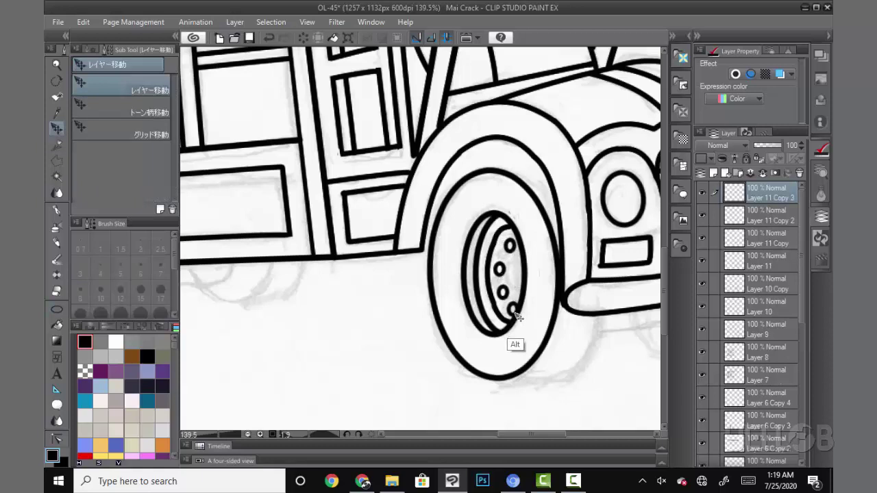
key("p")
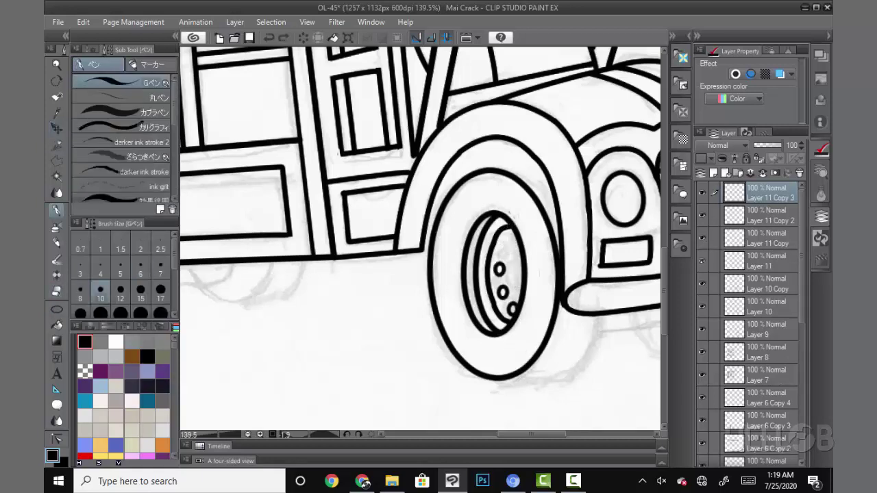
left_click(760, 284)
left_click(780, 73)
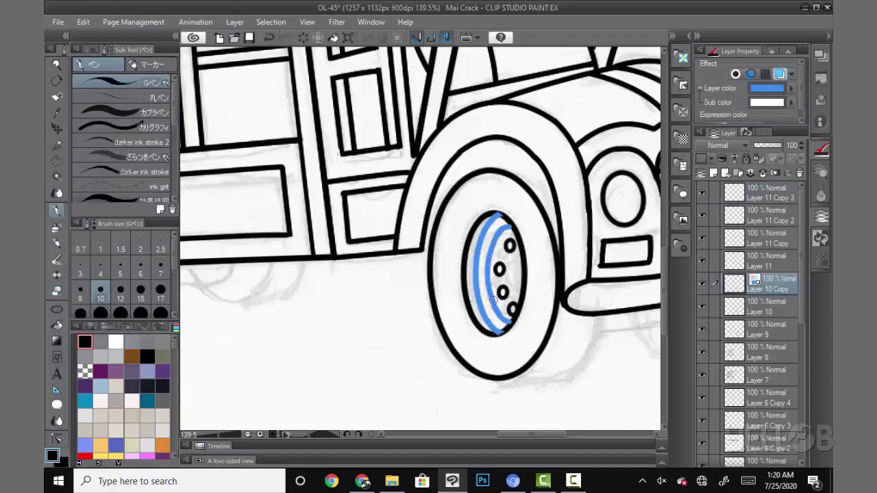
key("e")
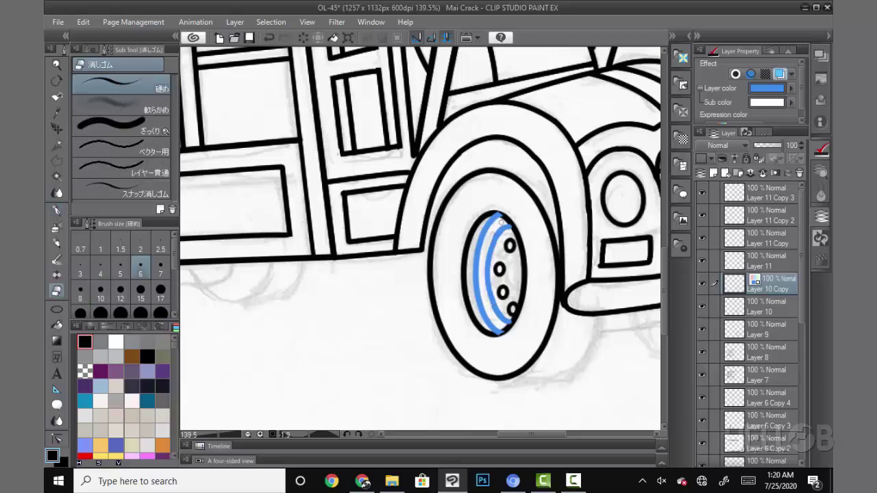
left_click(779, 74)
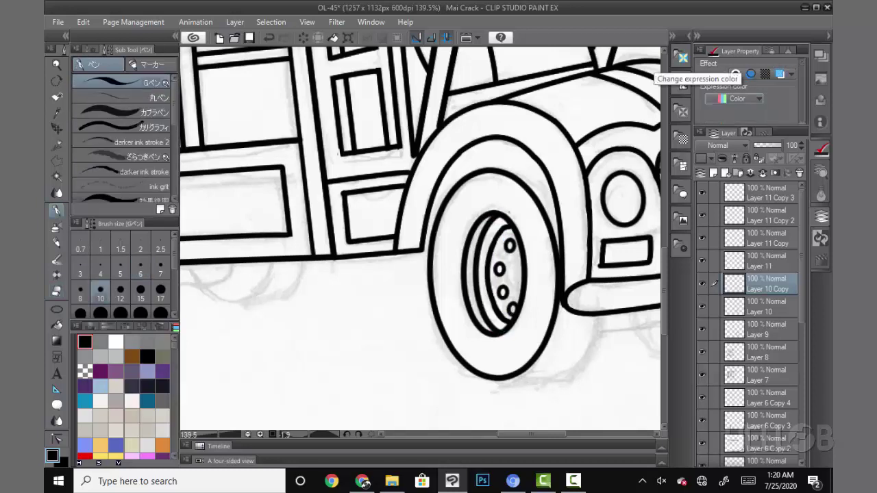
Step: Add a small centre-cap ellipse, erase its right side, and zoom out
key("u")
left_click_drag(511, 256, 529, 295)
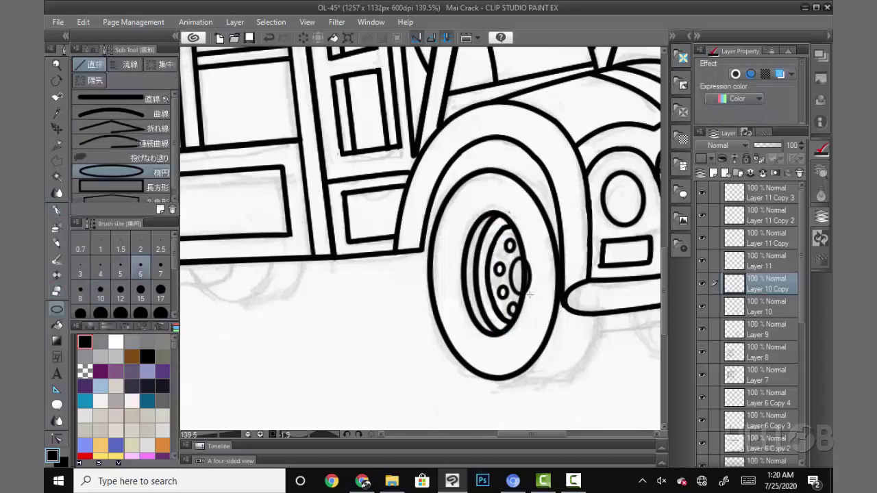
left_click(780, 73)
key("e")
left_click_drag(525, 258, 528, 281)
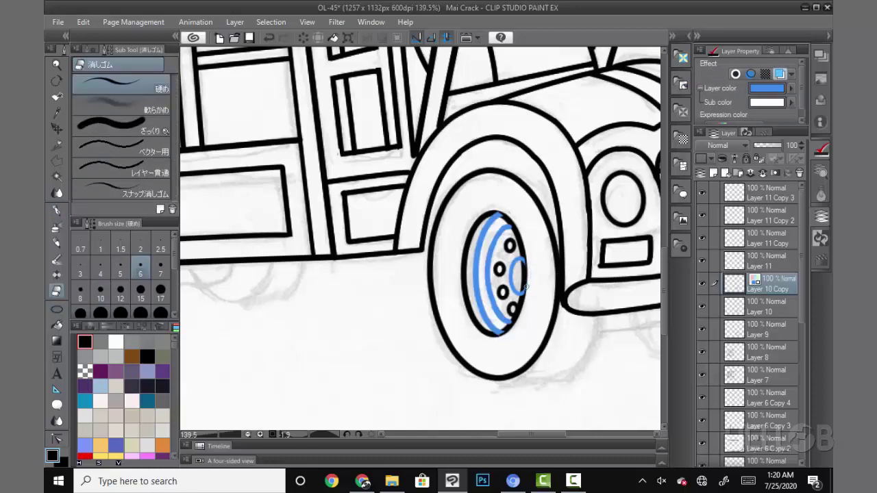
key("u")
left_click(780, 73)
mouse_move(446, 327)
left_mouse_down()
mouse_move(570, 337)
mouse_move(526, 353)
left_mouse_up()
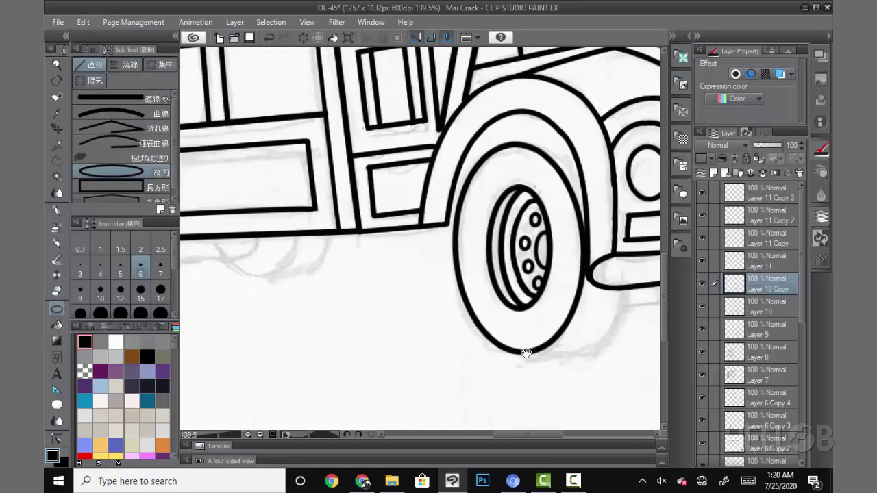
scroll(526, 354, "down", 3)
scroll(526, 353, "down", 2)
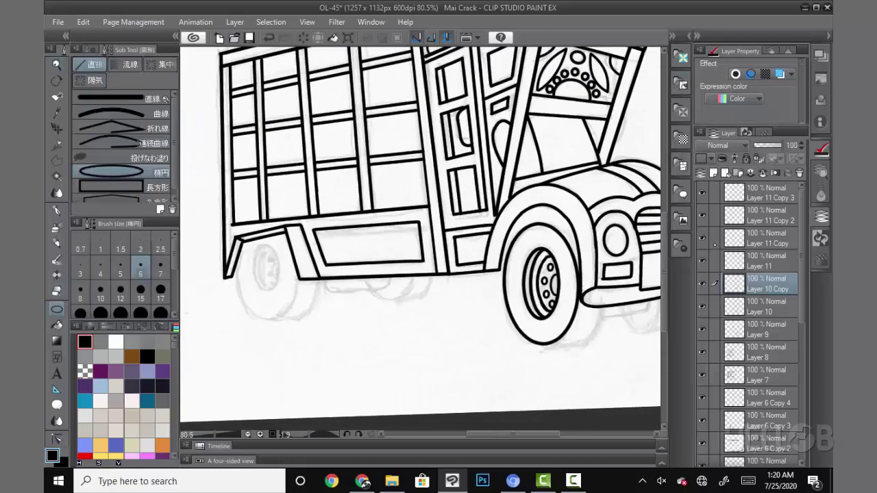
Step: Merge the wheel layers down into a single layer with Ctrl+E
key("alt+bracketright")
key("alt+bracketright")
key("alt+bracketright")
key("ctrl+e")
key("ctrl+e")
key("ctrl+e")
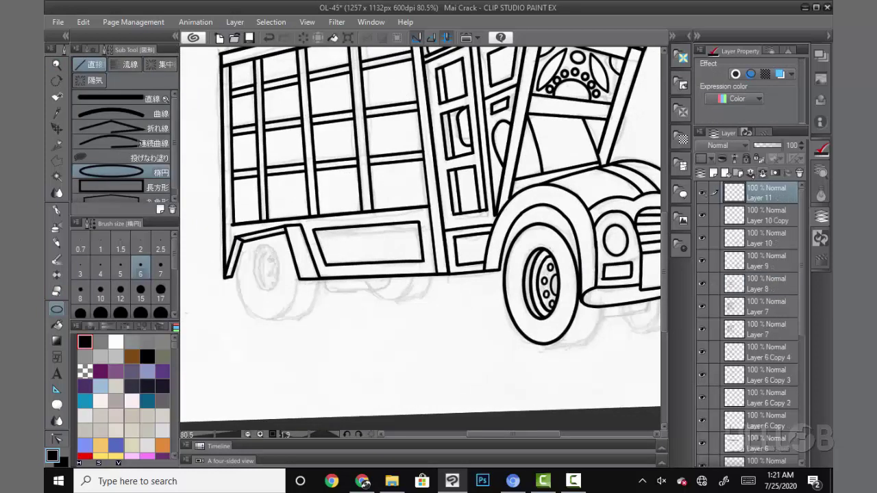
key("ctrl+e")
key("ctrl+e")
key("ctrl+e")
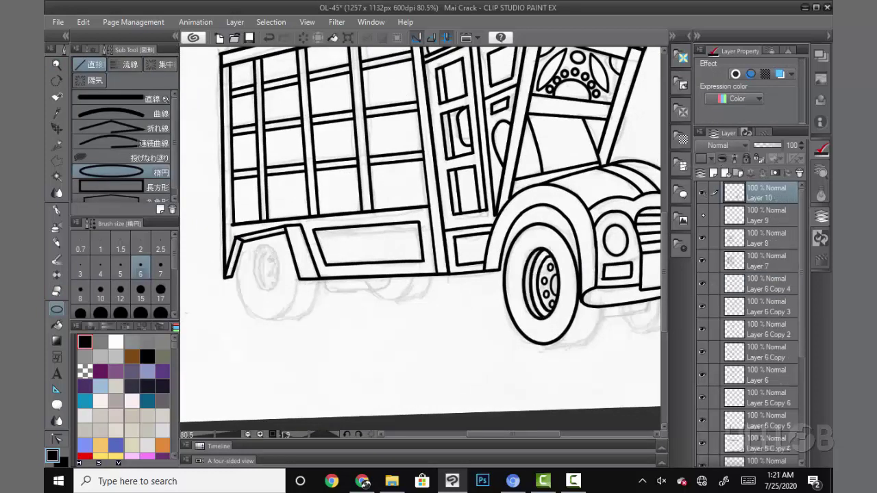
key("ctrl+e")
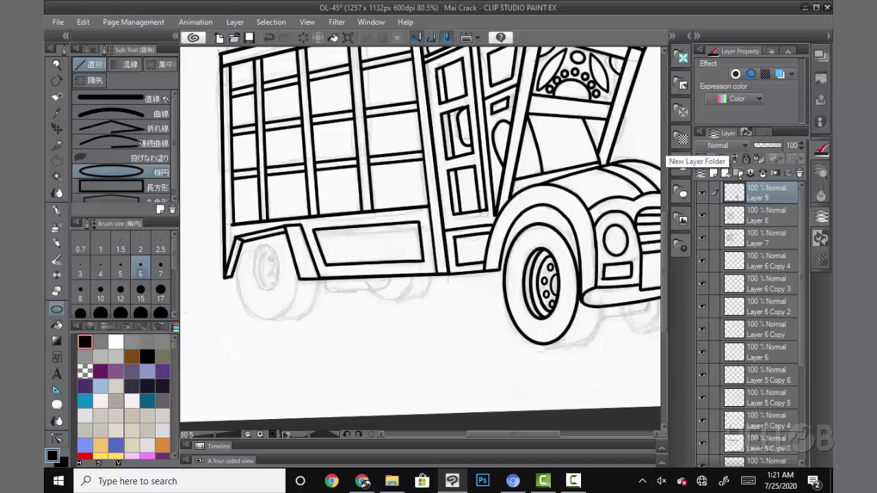
Step: Duplicate the front wheel to the rear position, tilting and narrowing the copy
left_click(57, 128)
left_click_drag(568, 332, 297, 311)
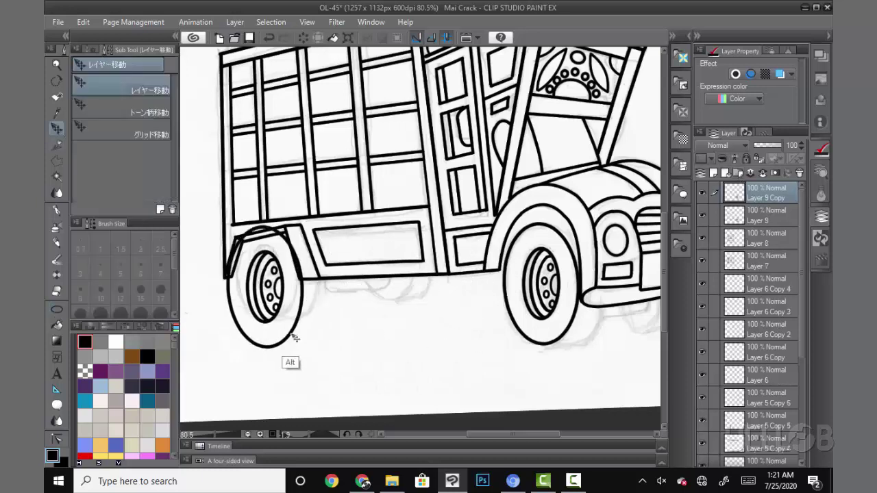
key("ctrl+t")
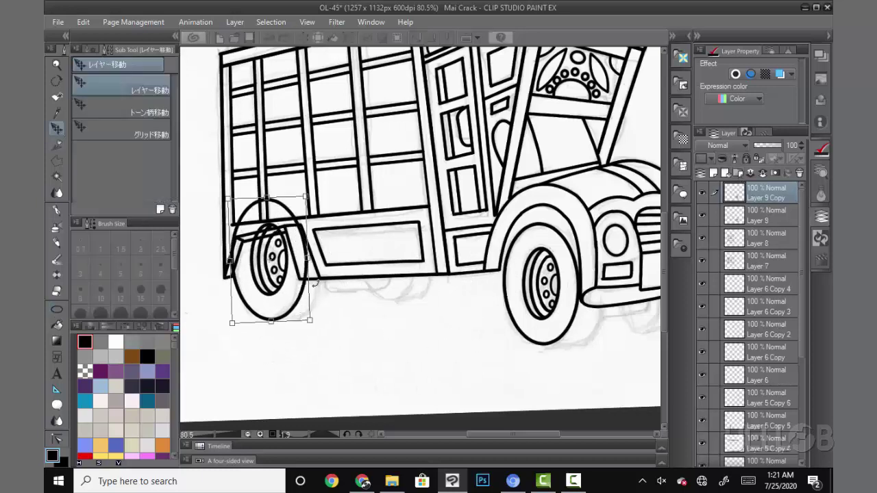
left_click_drag(275, 199, 232, 254)
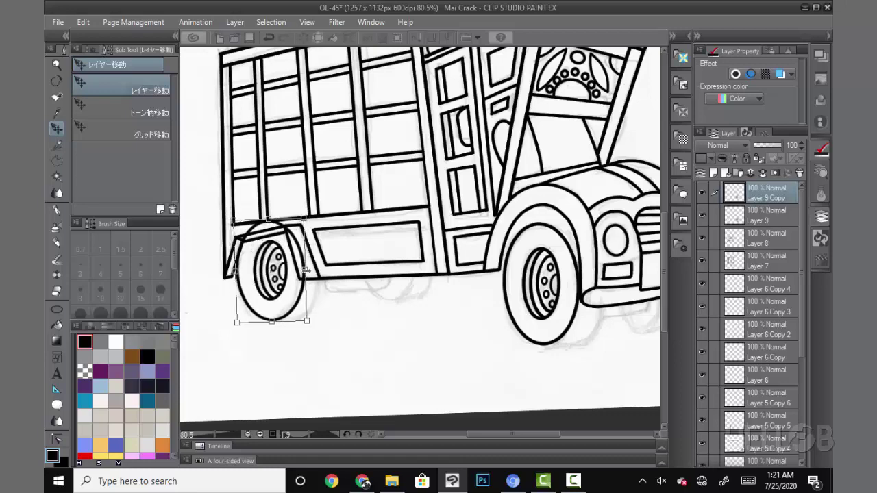
left_click_drag(306, 271, 302, 270)
left_click(388, 186)
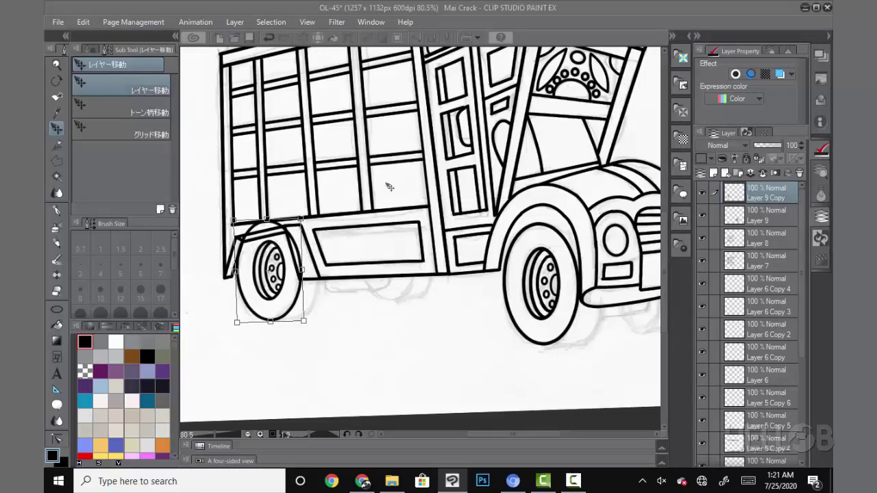
left_click(780, 73)
scroll(429, 335, "up", 3)
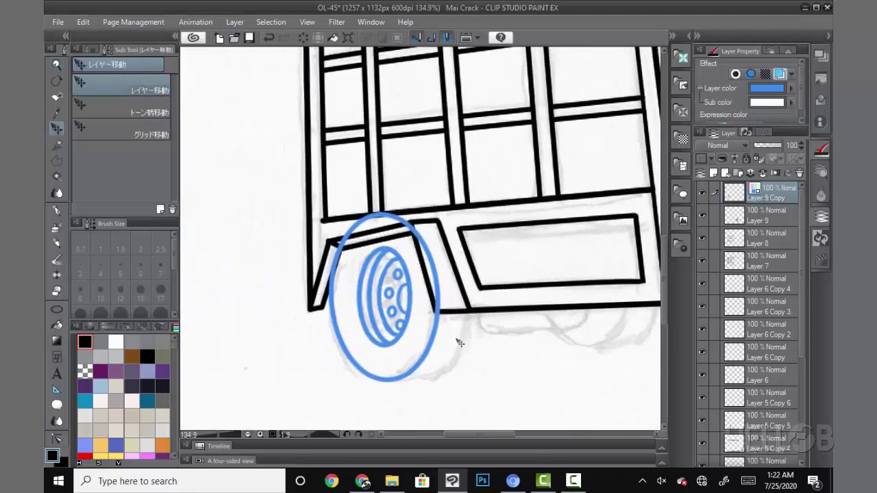
Step: Mask Layer 9 Copy and hide the rear wheel portion overlapping the lower panel
left_click(769, 173)
key("e")
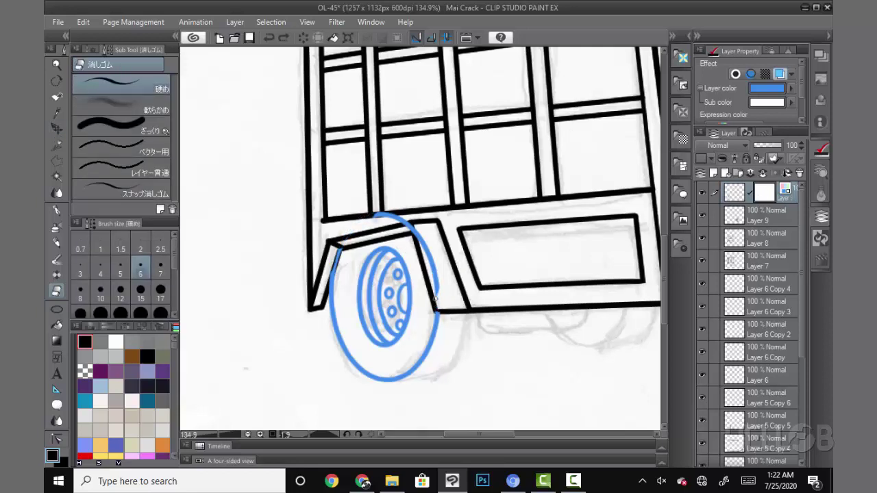
key("m")
left_click(355, 203)
left_click(453, 300)
left_click(428, 197)
double_click(362, 187)
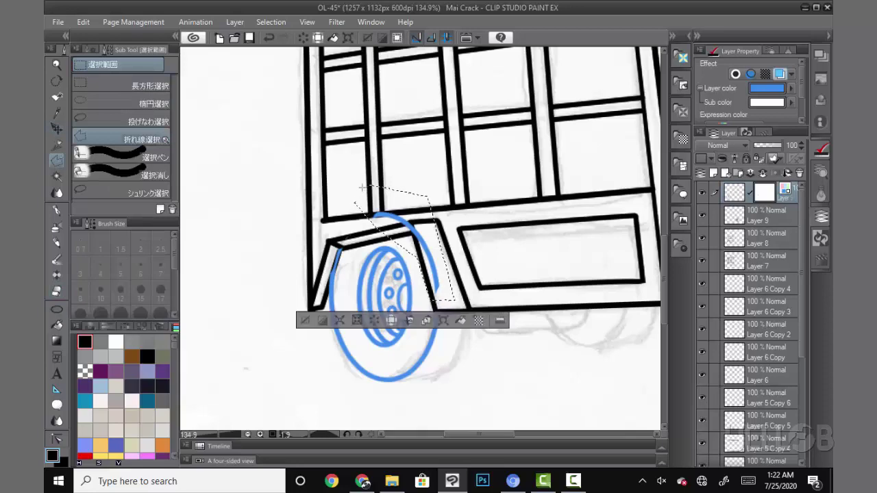
key("ctrl+d")
mouse_move(650, 370)
left_mouse_down()
mouse_move(516, 329)
mouse_move(539, 373)
mouse_move(516, 354)
left_mouse_up()
key("u")
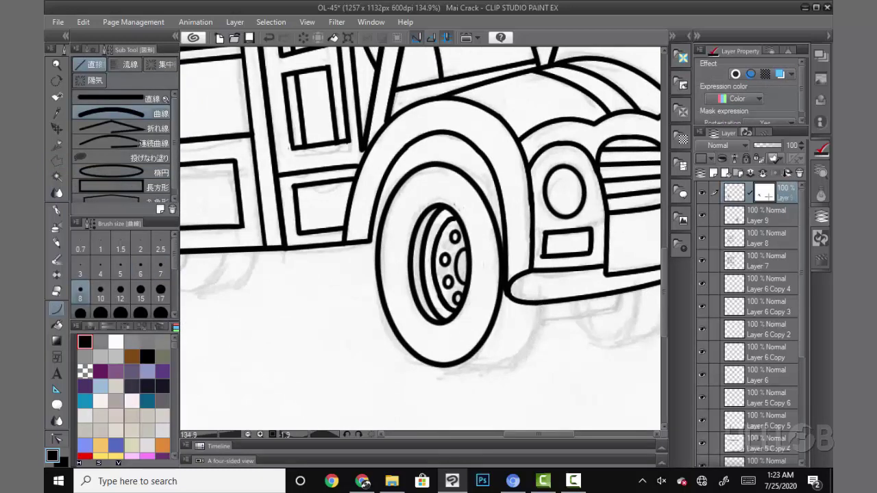
Step: On a new layer, curve the front tyre's side and bottom edge down from the bumper
left_click_drag(450, 354, 402, 319)
key("ctrl+shift+n")
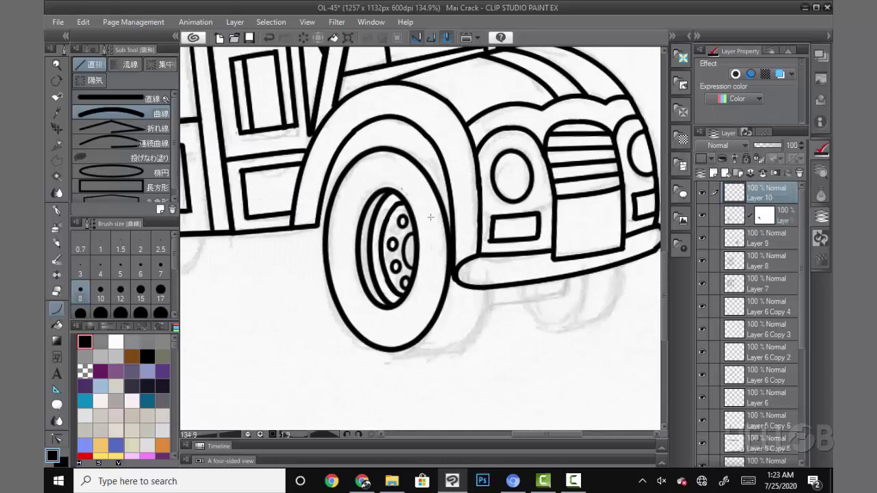
left_click_drag(489, 293, 463, 348)
left_click(481, 322)
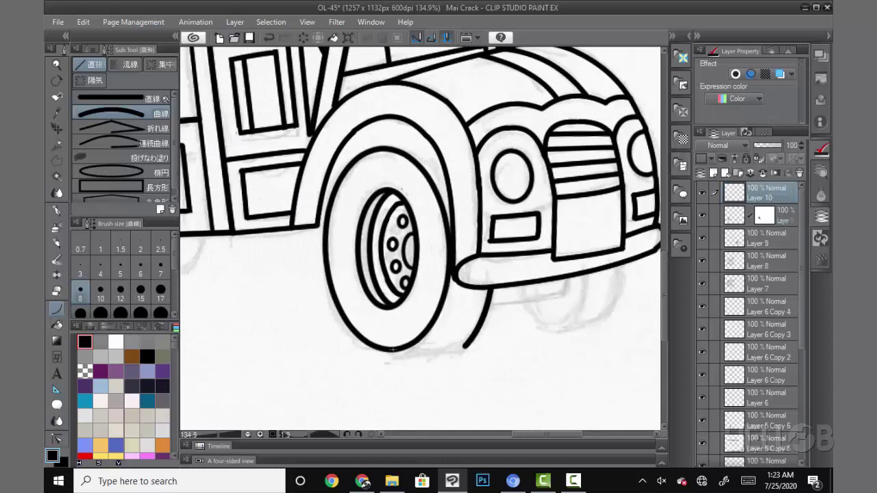
left_click_drag(389, 351, 463, 348)
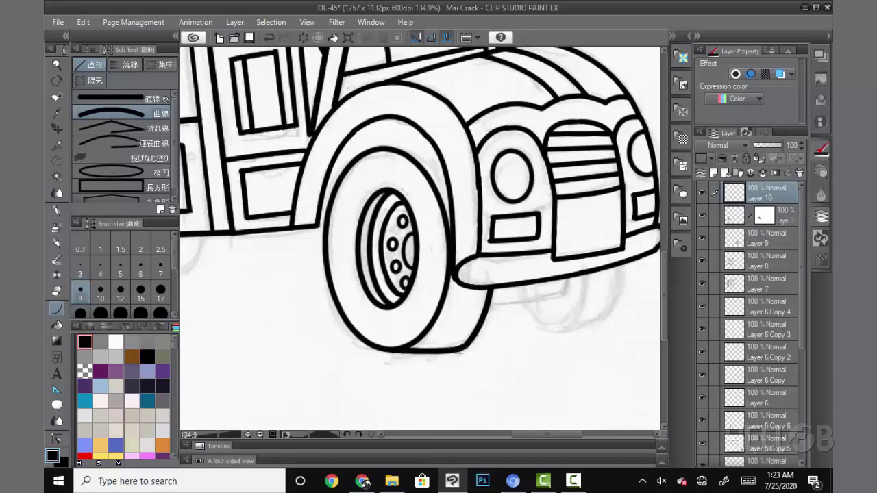
key("ctrl+z")
left_click_drag(399, 349, 463, 347)
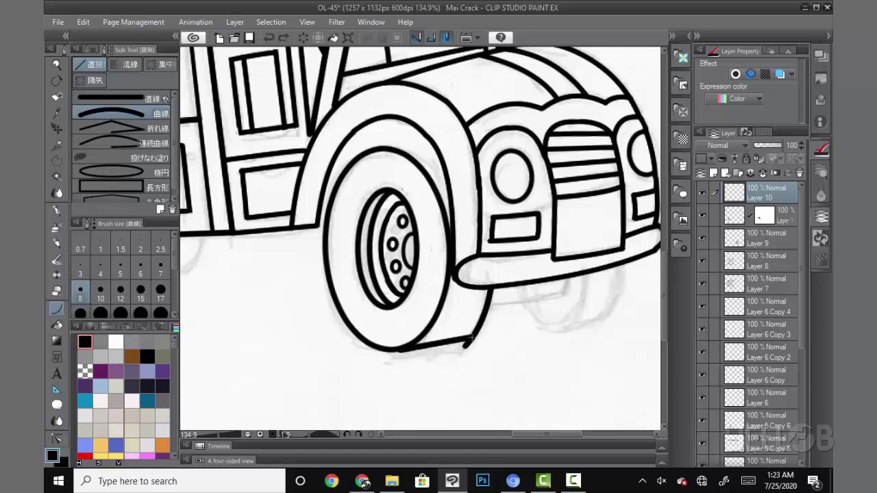
key("e")
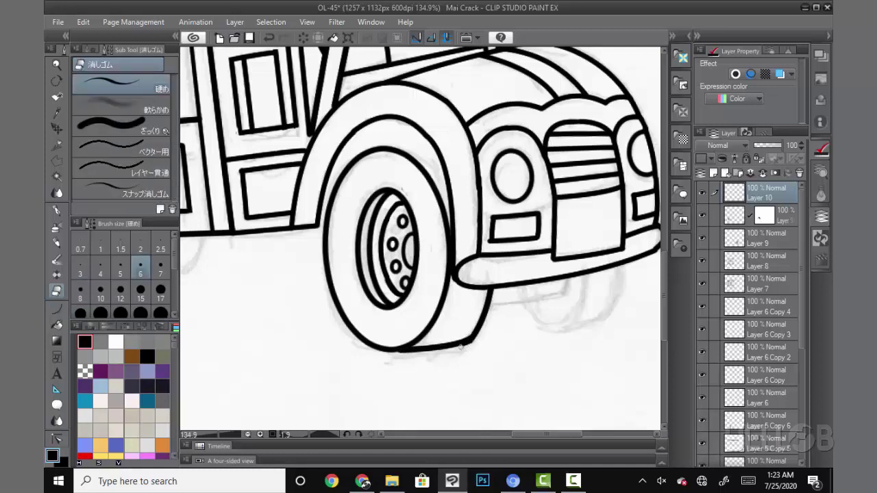
key("u")
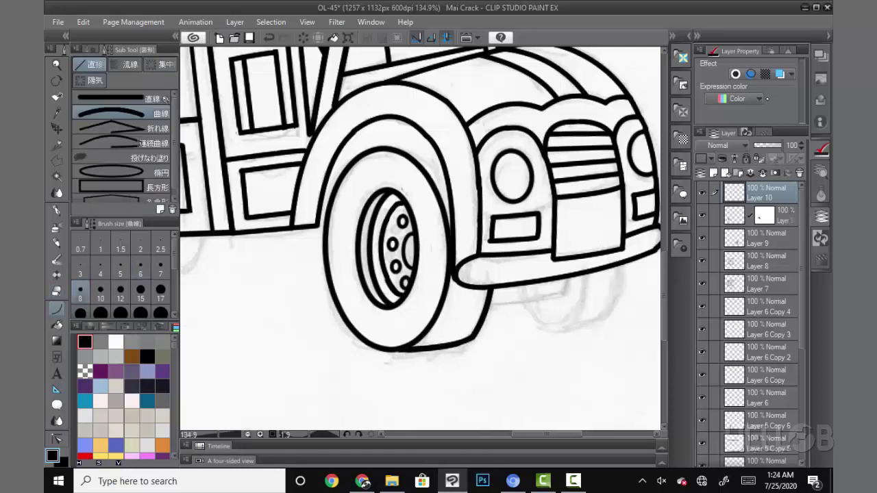
Step: Draw the tyre's top curve, the U-shaped far wheel, and a size-7 bumper underside curve
left_click(779, 73)
left_click_drag(381, 147, 442, 154)
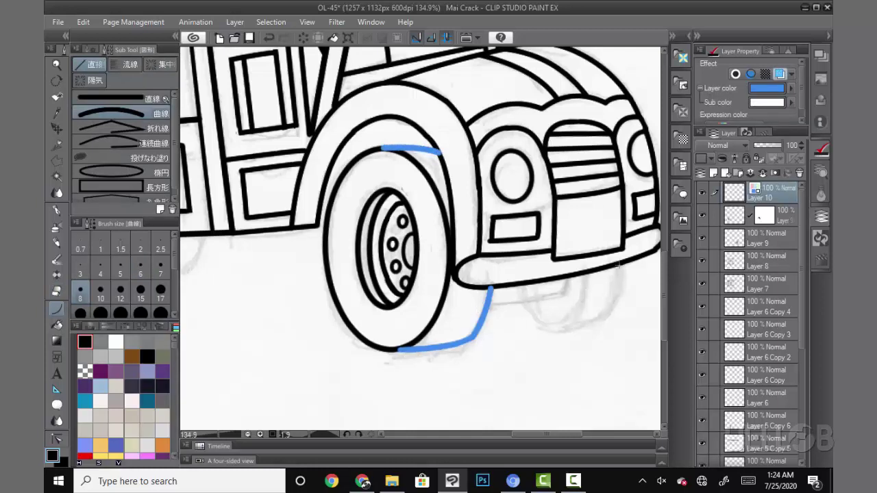
left_click_drag(620, 265, 608, 312)
left_click_drag(587, 272, 570, 324)
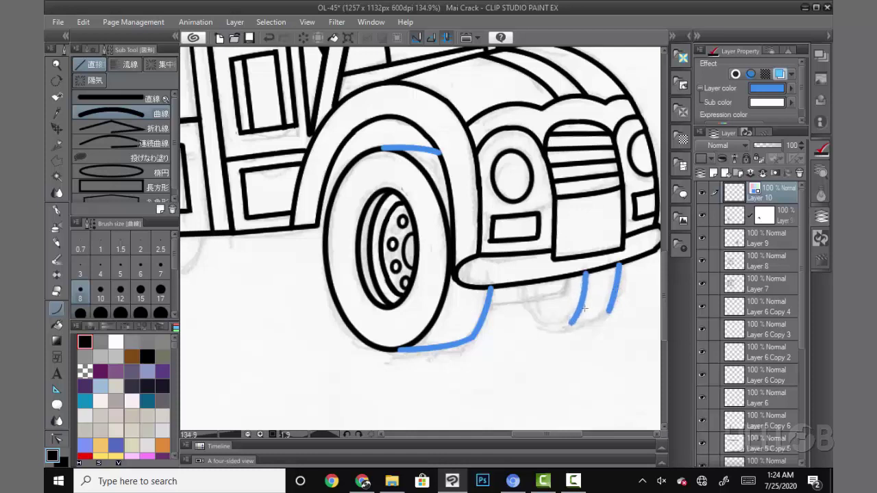
left_click_drag(526, 301, 559, 328)
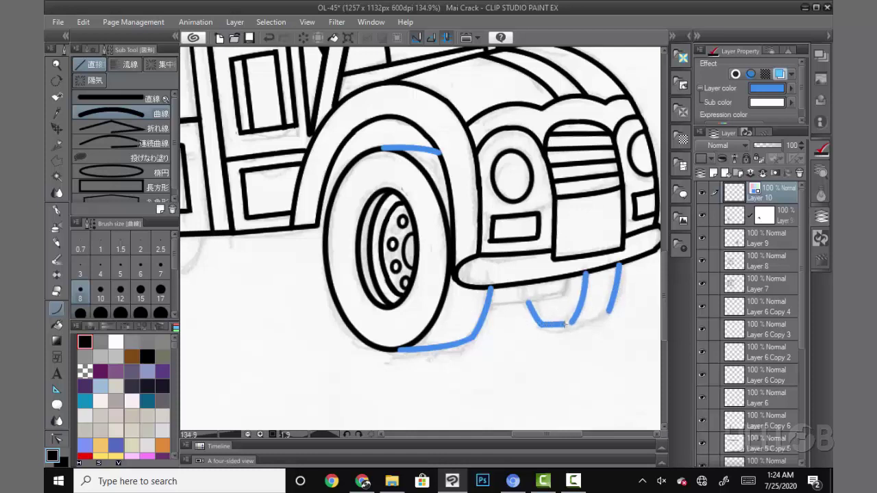
left_click_drag(560, 332, 607, 315)
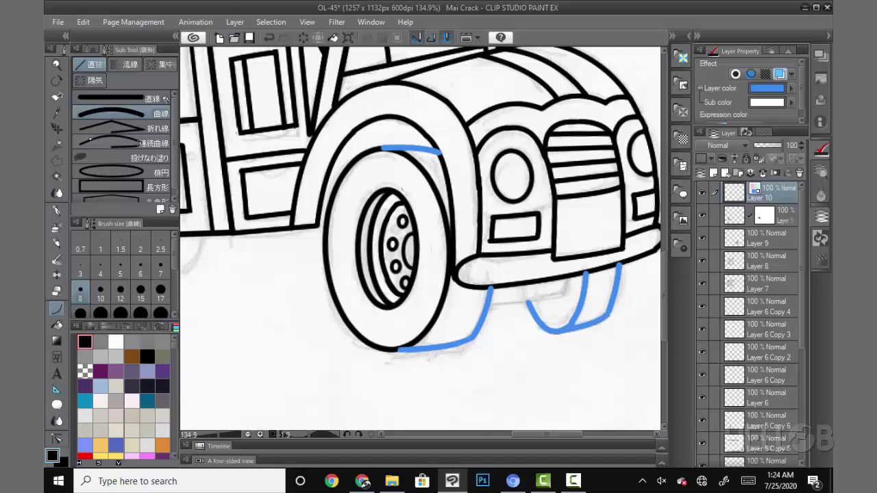
left_click(160, 271)
left_click_drag(488, 304, 566, 295)
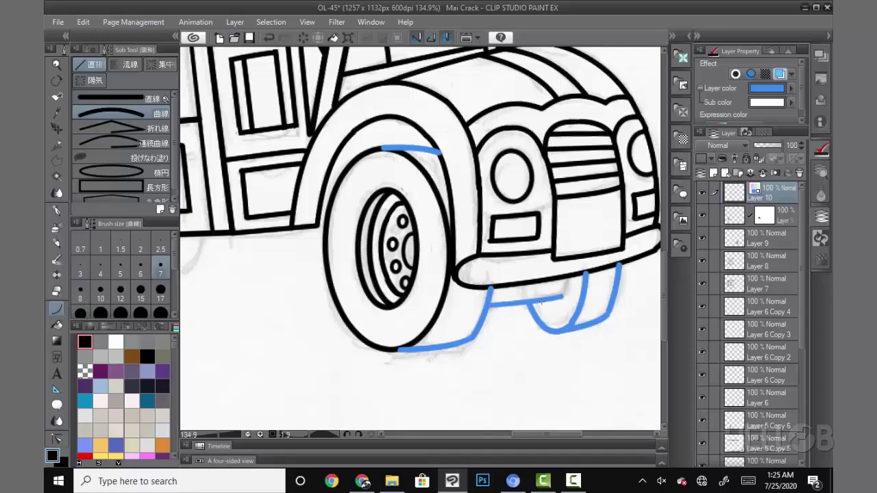
Step: Draw the rear tyre's thickness curve down to the wheel bottom, redoing one misplaced curve
scroll(507, 356, "left", 10)
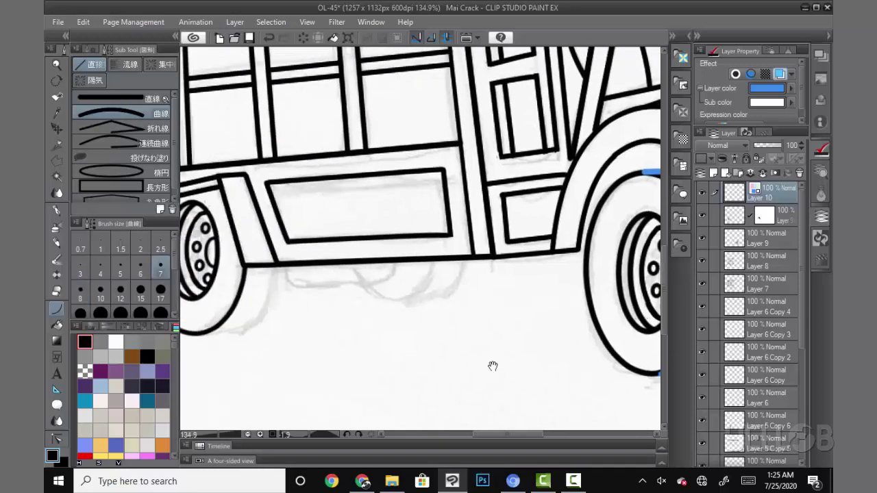
scroll(490, 366, "left", 5)
key("bracketright")
left_click_drag(353, 267, 333, 322)
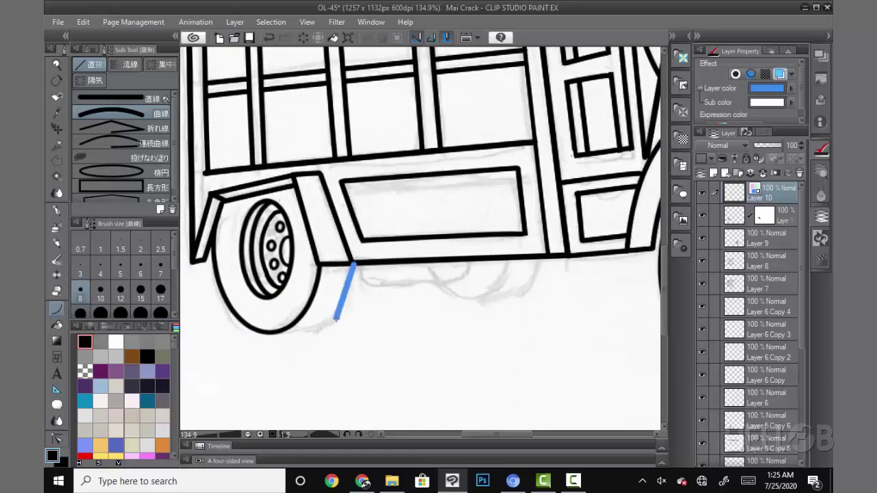
key("ctrl+z")
key("bracketleft")
left_click_drag(354, 271, 336, 319)
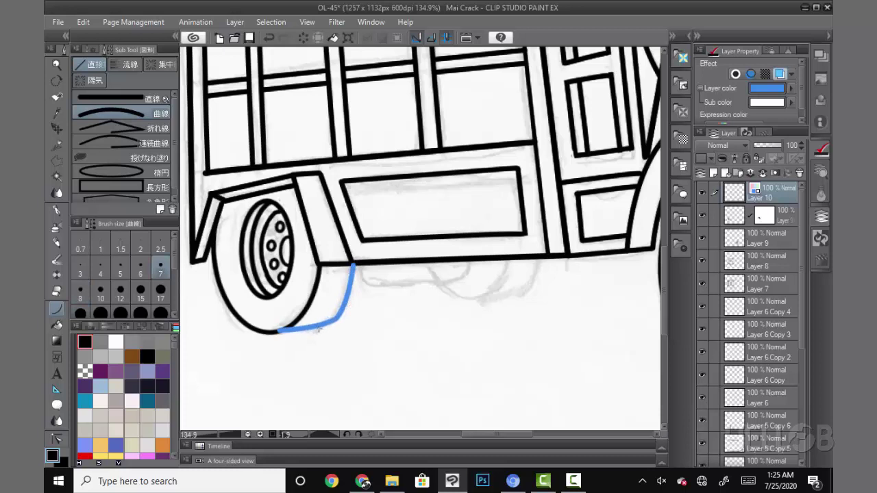
Step: Outline the hidden wheels with curved and hooked strokes under the truck body
left_click_drag(509, 259, 470, 298)
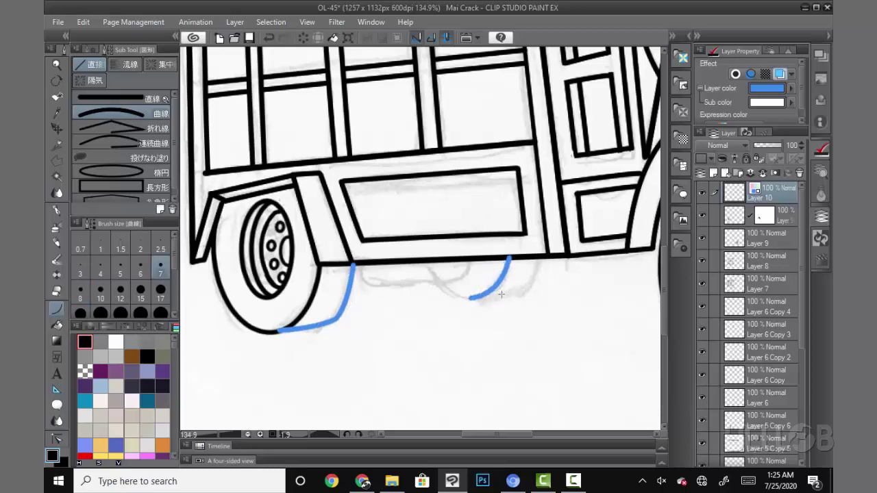
left_click(441, 288)
left_click_drag(541, 257, 529, 288)
left_click(474, 298)
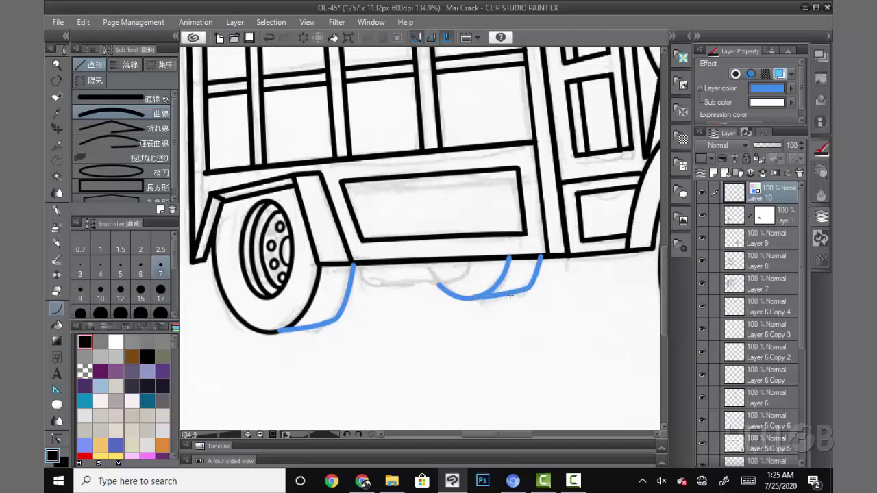
left_click_drag(359, 263, 388, 287)
left_click_drag(470, 261, 388, 286)
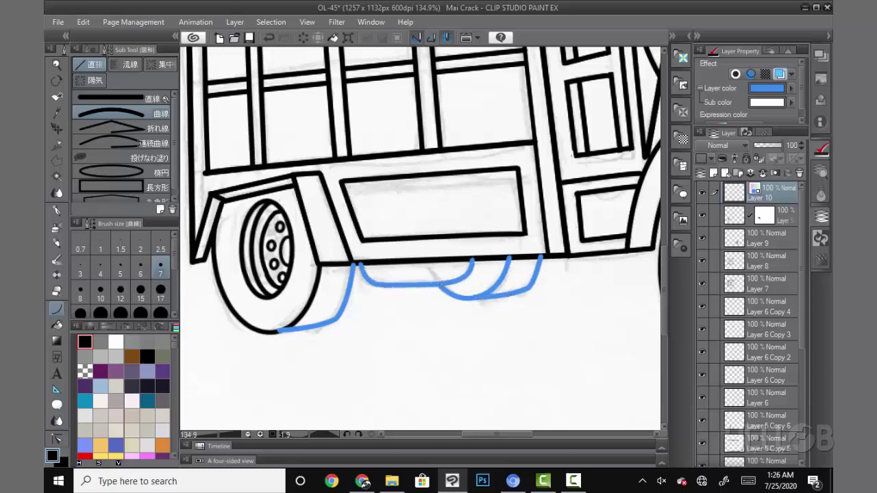
scroll(507, 366, "down", 5)
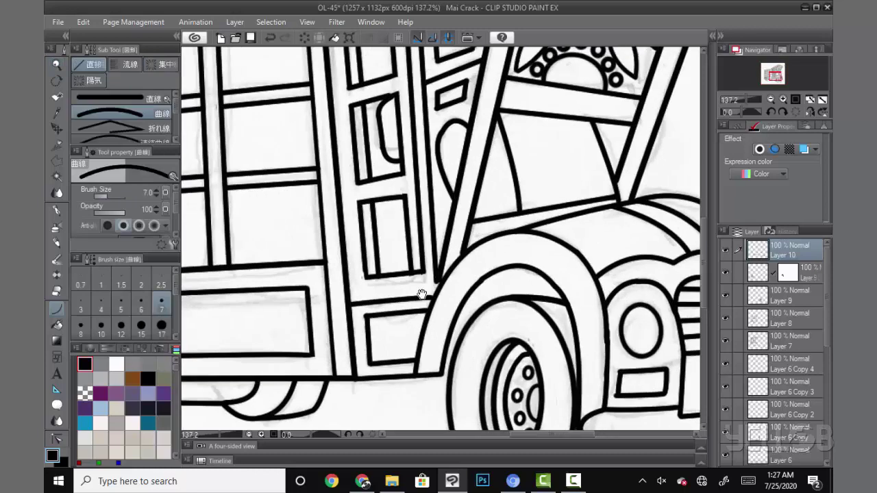
Step: With brush size 6, draw an outer and inner arch over the left end of the roof
left_click(141, 308)
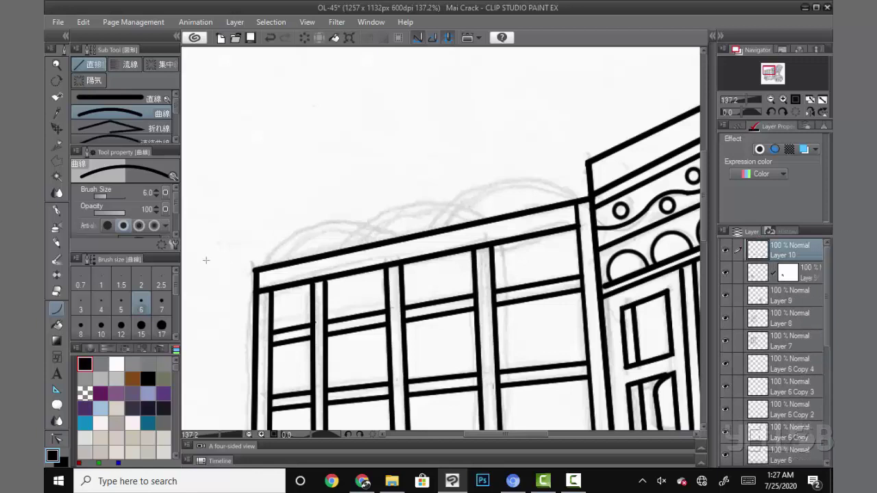
left_click_drag(258, 267, 399, 237)
left_click(314, 199)
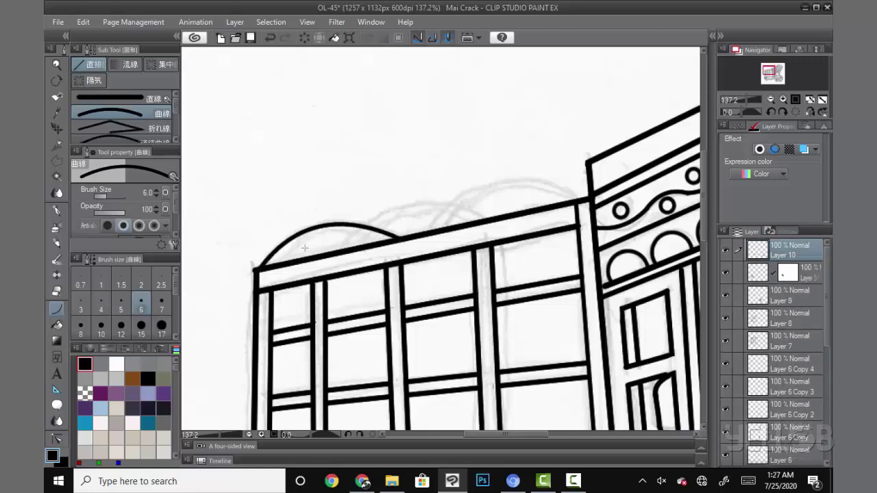
left_click_drag(264, 267, 382, 240)
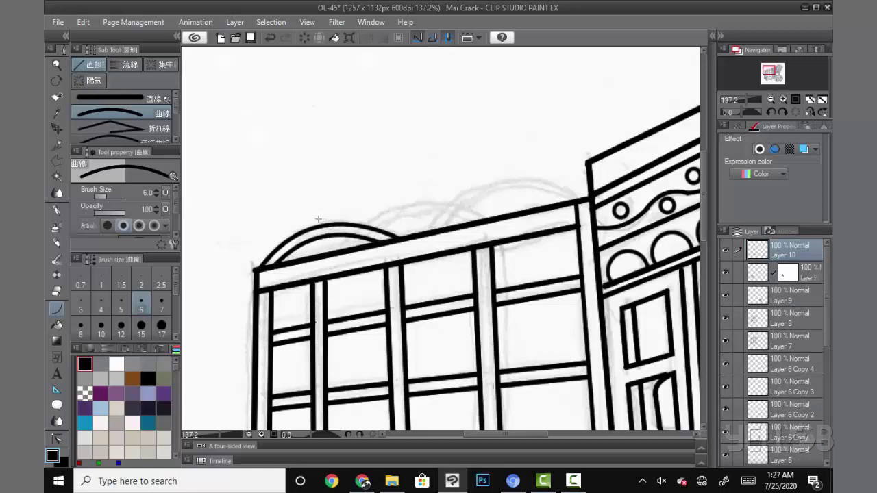
Step: Tint the arch layer blue and make two shifted copies of the arches along the roof
left_click(804, 149)
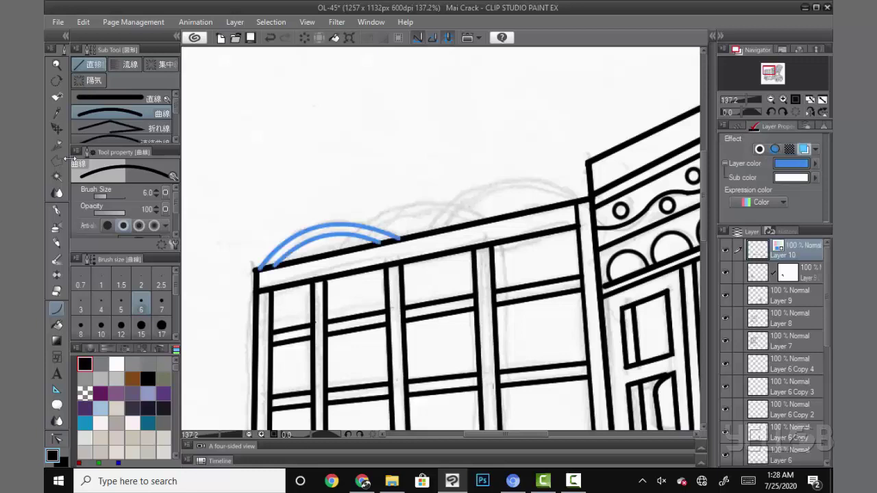
key("k")
left_click_drag(332, 255, 516, 194)
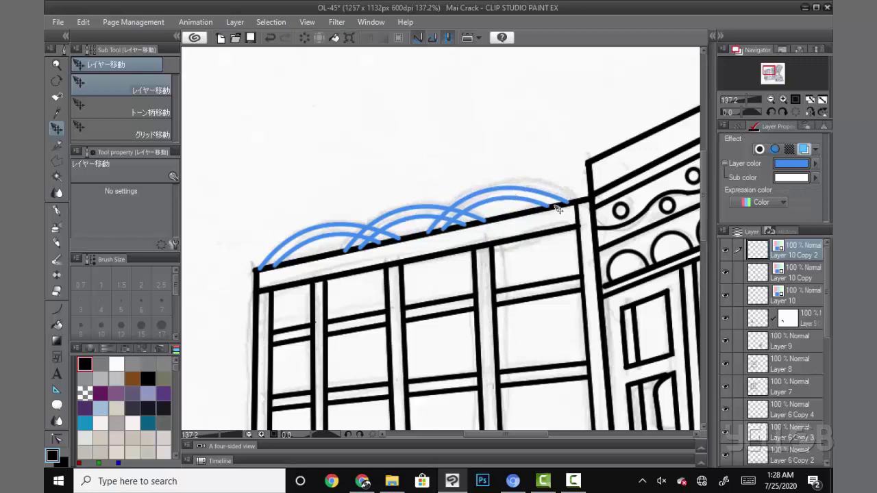
key("ctrl+t")
key("Return")
Step: Erase the overlapping crossings on each arch copy and on the original arch layer
key("e")
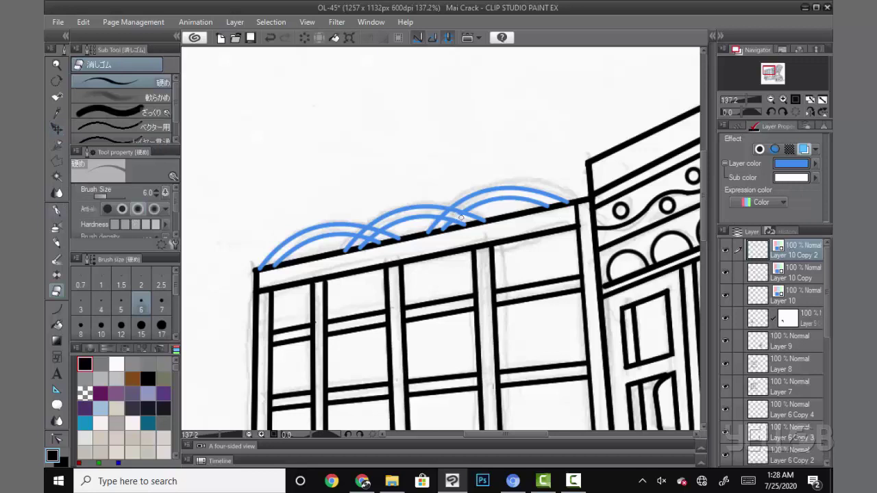
key("k")
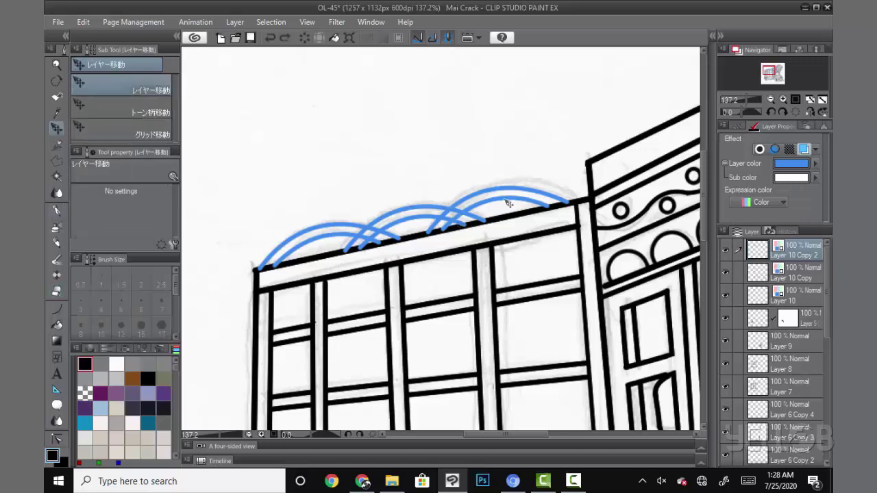
key("alt+bracketleft")
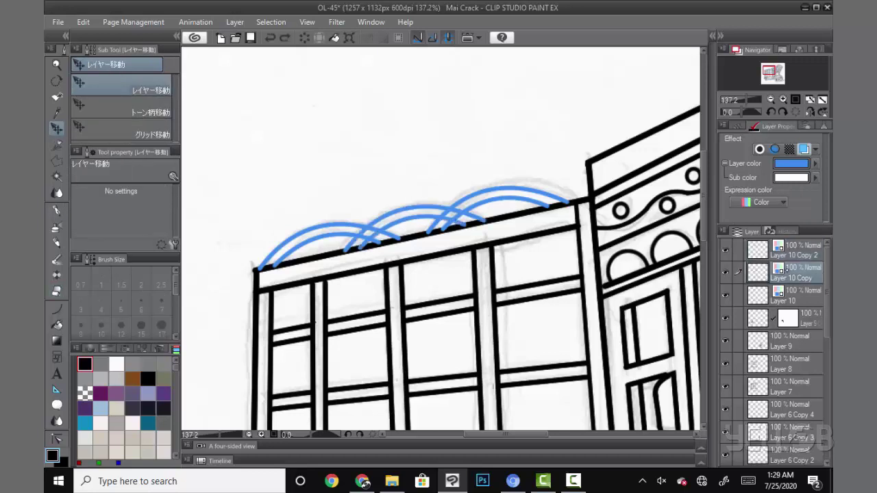
key("e")
key("k")
key("e")
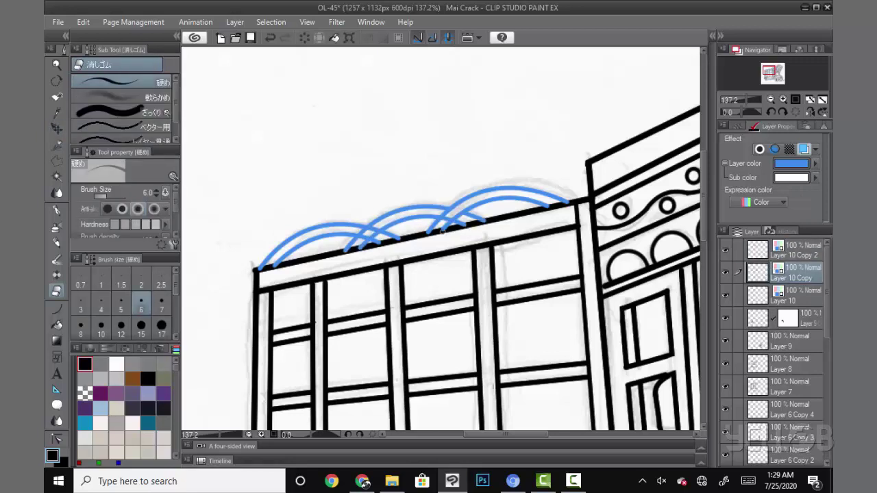
key("k")
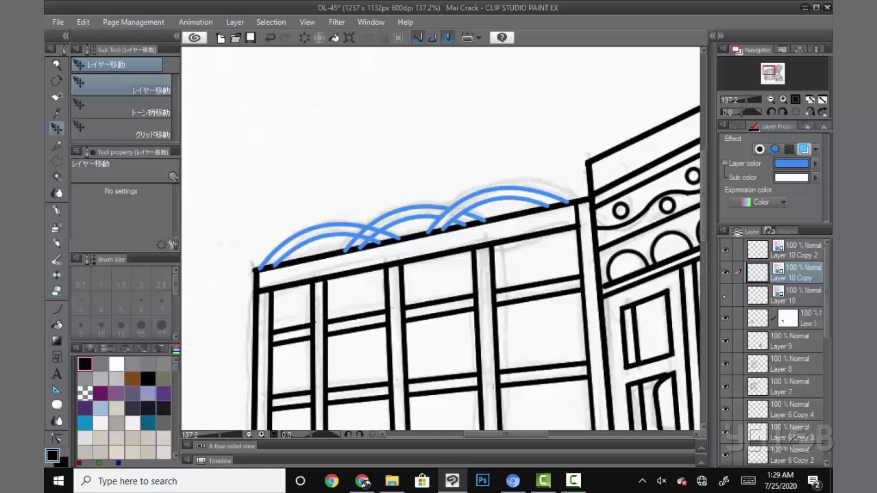
key("alt+bracketleft")
key("e")
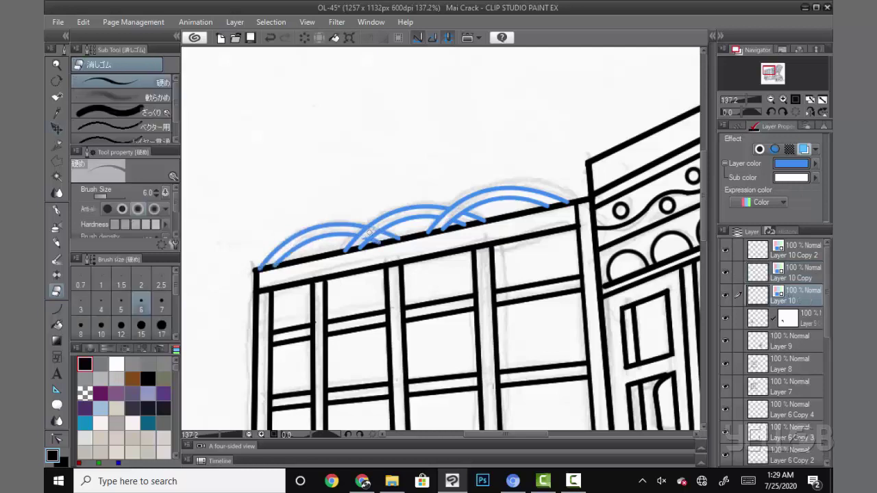
key("k")
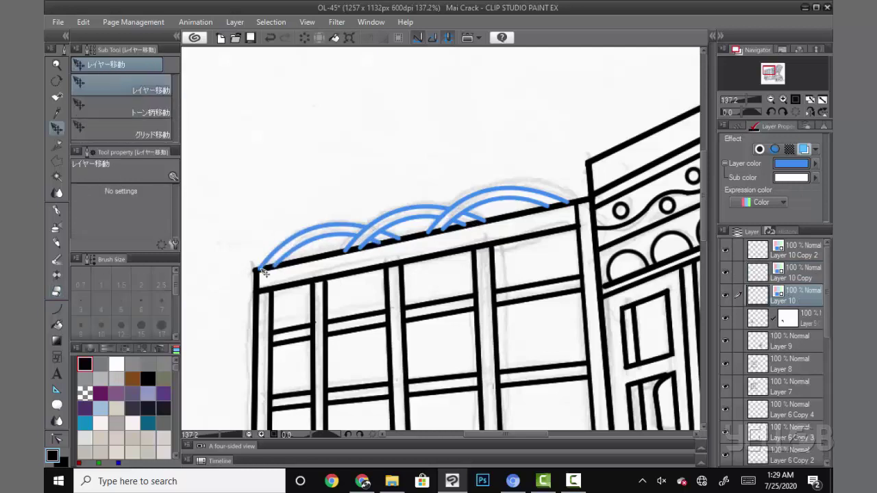
Step: Turn off the blue layer-color tint on the arch layers
left_click(803, 149)
key("alt+bracketright")
left_click(803, 148)
key("alt+bracketright")
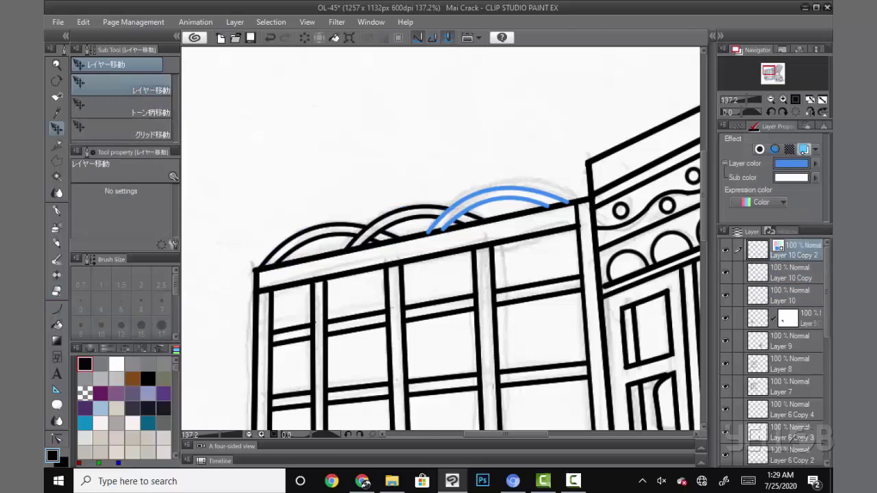
Step: Undo the inked duplicate arch layers, leaving only the faint sketch arches on the cargo roof
scroll(565, 336, "down", 5)
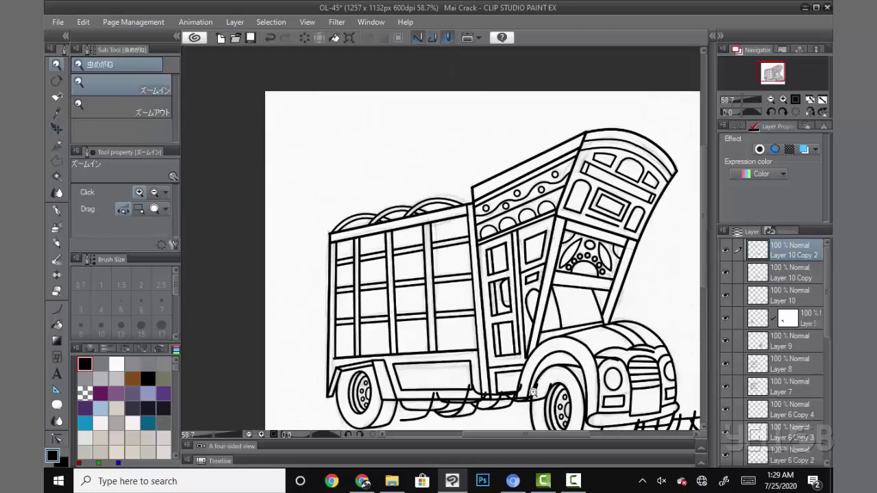
key("ctrl+z")
key("ctrl+z")
key("ctrl+z")
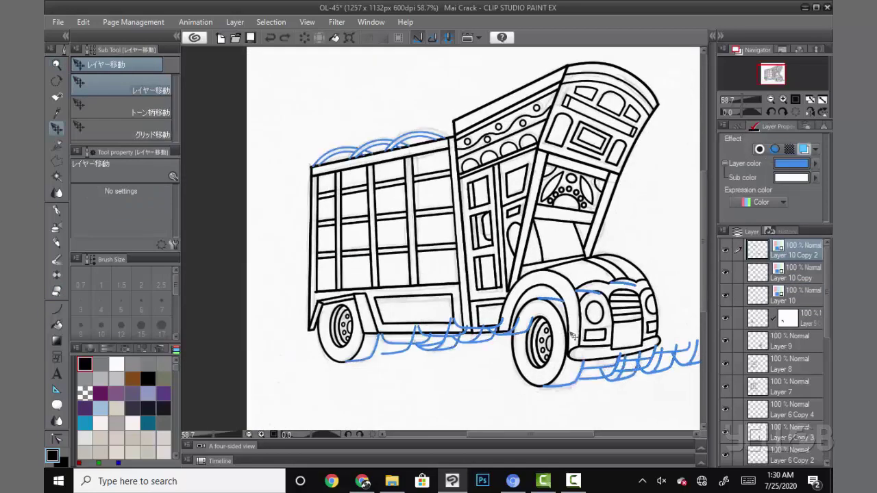
key("ctrl+z")
key("ctrl+z")
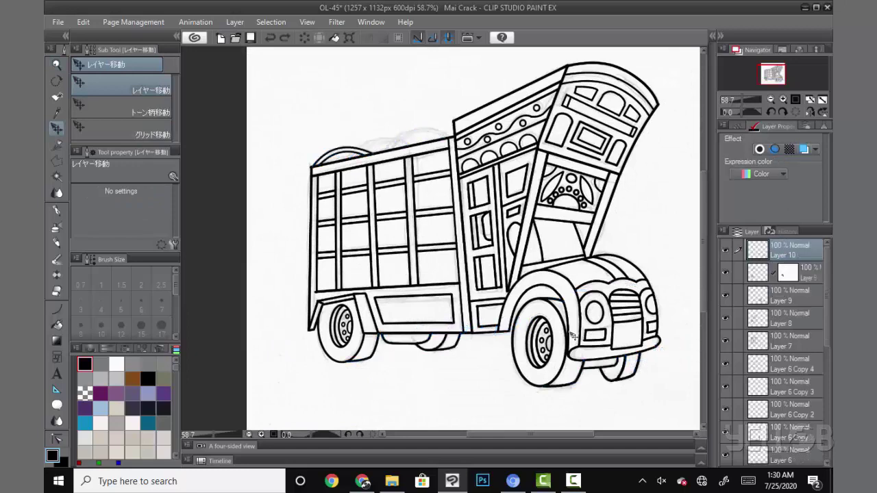
scroll(572, 335, "down", 1)
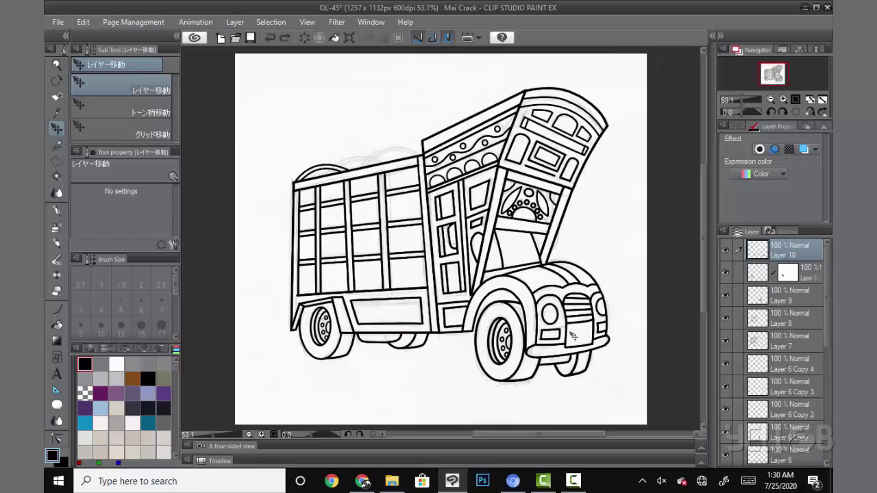
scroll(572, 336, "up", 3)
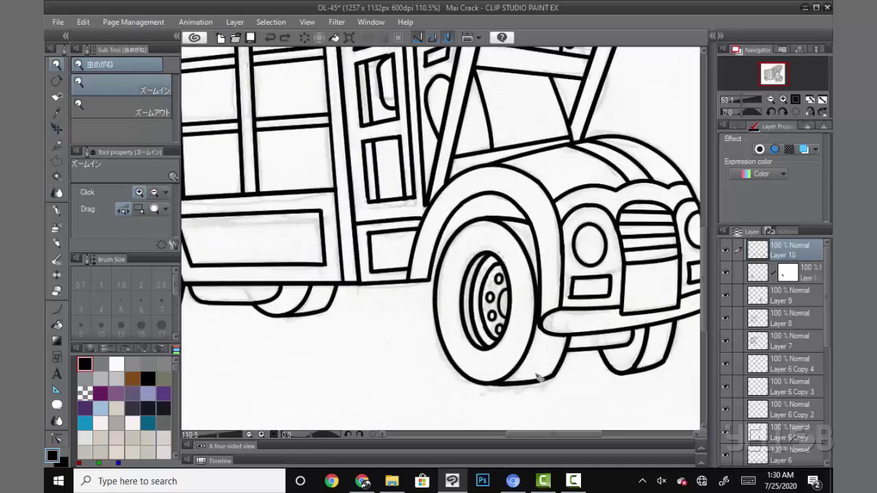
scroll(485, 329, "up", 2)
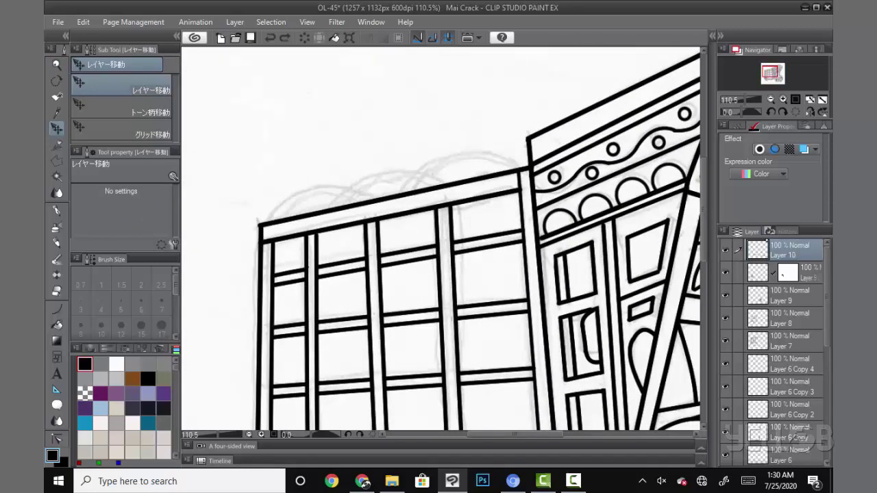
left_click(770, 231)
Step: Redraw three overlapping arches along the cargo roof, the last reaching toward the cab
key("u")
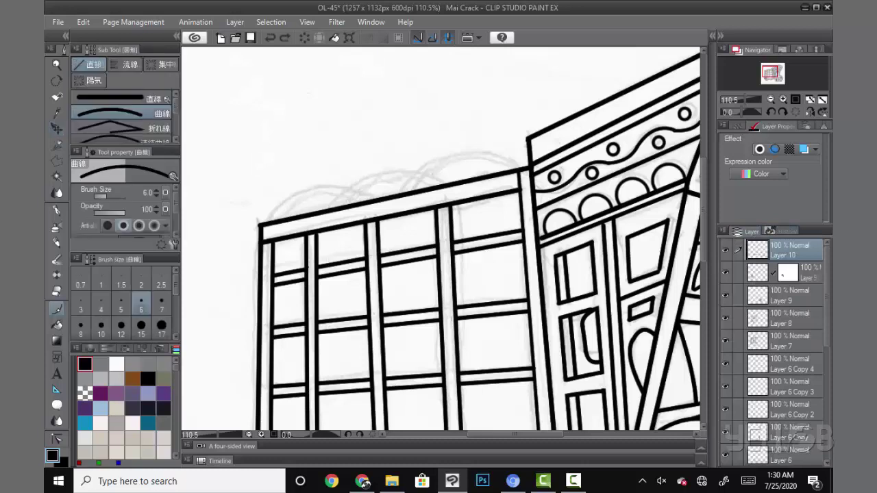
mouse_move(374, 201)
left_mouse_down()
mouse_move(263, 223)
mouse_move(444, 185)
left_mouse_up()
left_click(309, 168)
left_click(331, 209)
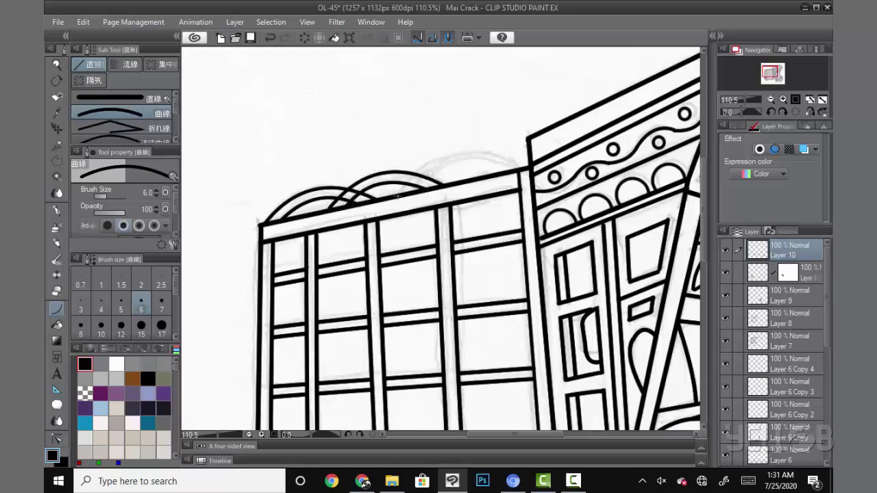
left_click(397, 197)
left_click_drag(400, 192, 519, 166)
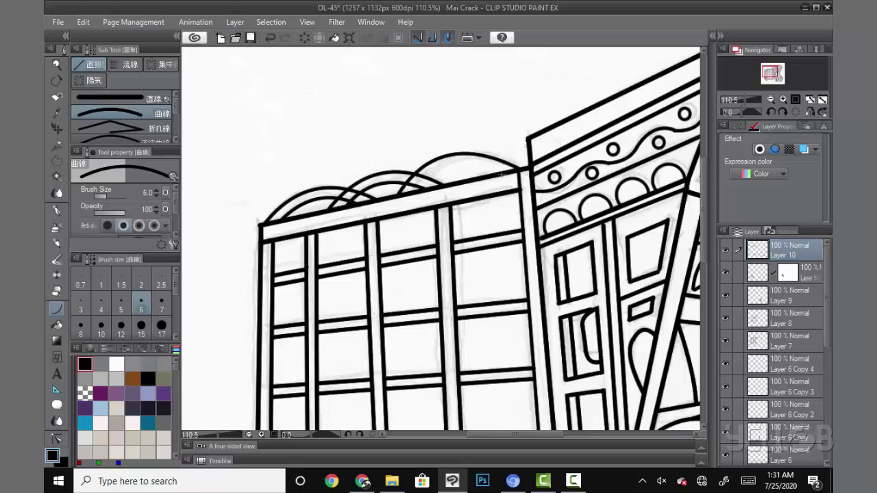
Step: Tint the arch layer blue and erase the arch segments where they cross
left_click(804, 149)
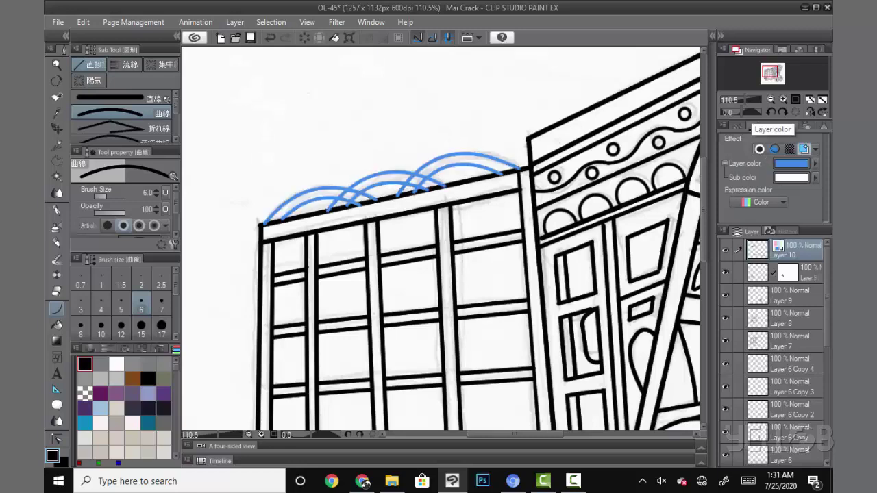
key("/")
left_click(486, 274)
key("e")
scroll(472, 197, "up", 2)
scroll(472, 197, "up", 1)
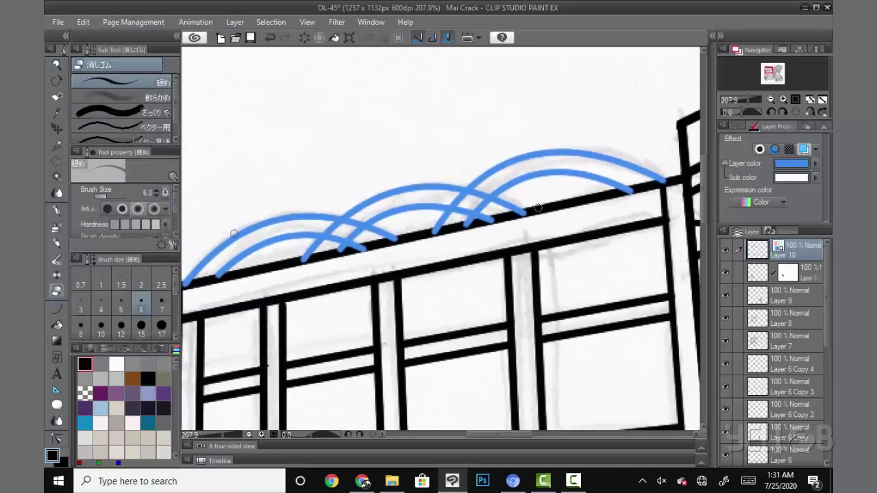
left_click_drag(477, 199, 469, 206)
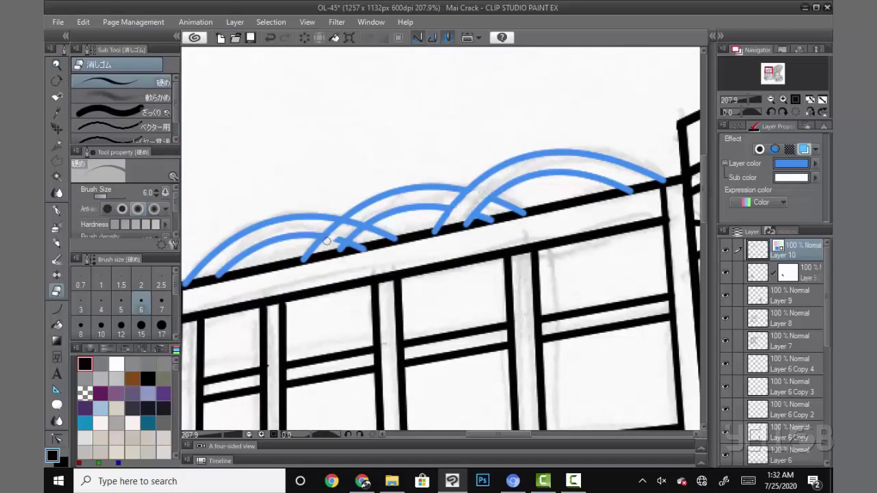
left_click(350, 223)
Step: Remove the blue tint so the trimmed arches show black, and zoom out
key("u")
scroll(480, 308, "down", 2)
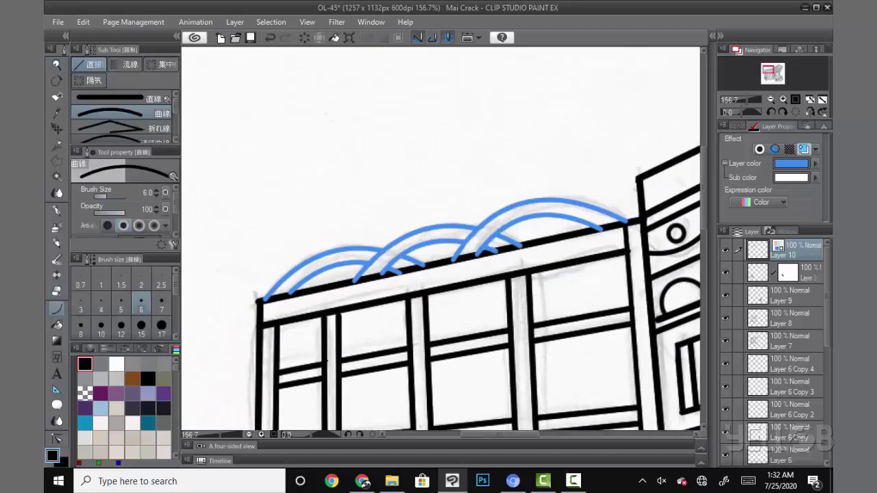
left_click(803, 149)
scroll(518, 278, "down", 5)
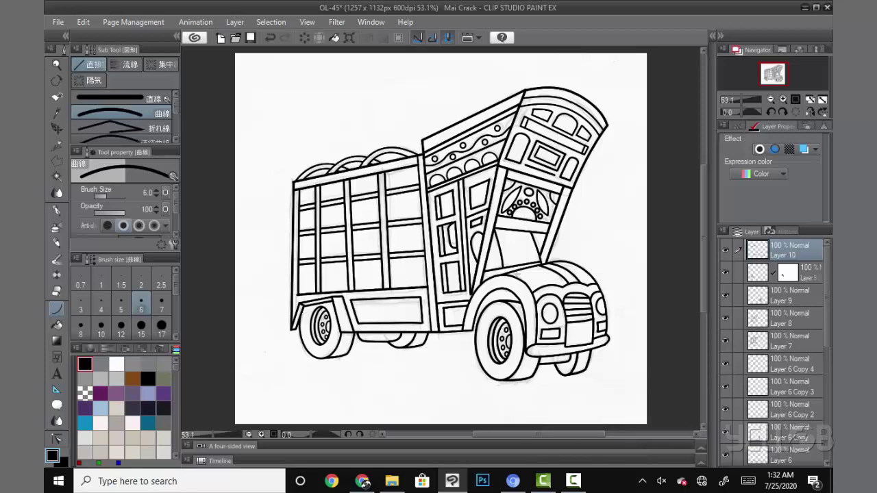
Step: Hide the Layer 1 and Layer 2 sketch layers, keeping the white paper visible behind the line art
scroll(774, 353, "down", 5)
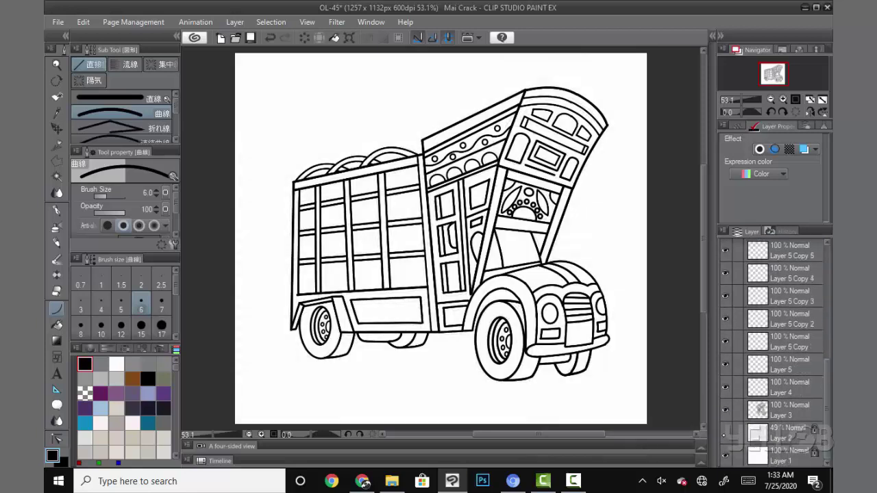
left_click_drag(725, 432, 725, 455)
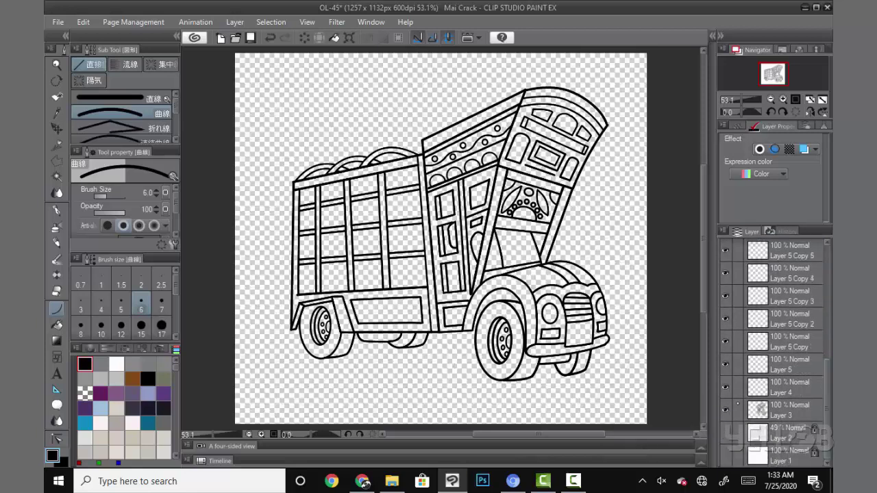
left_click(725, 456)
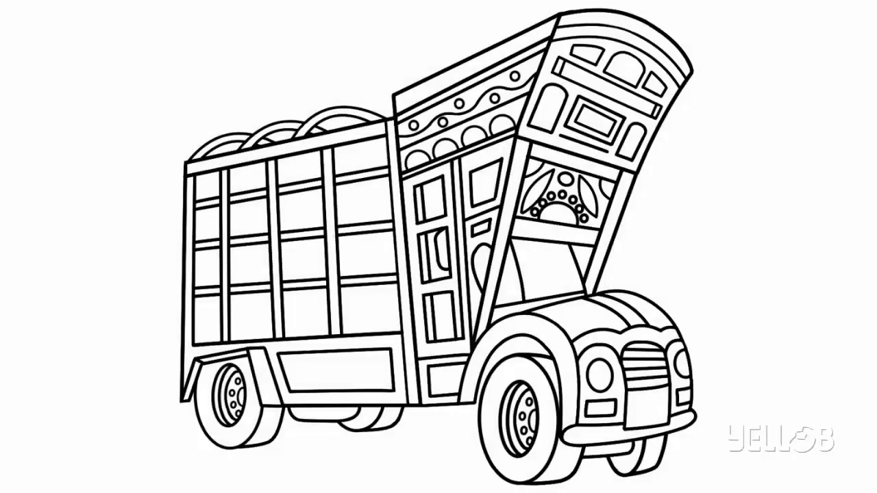